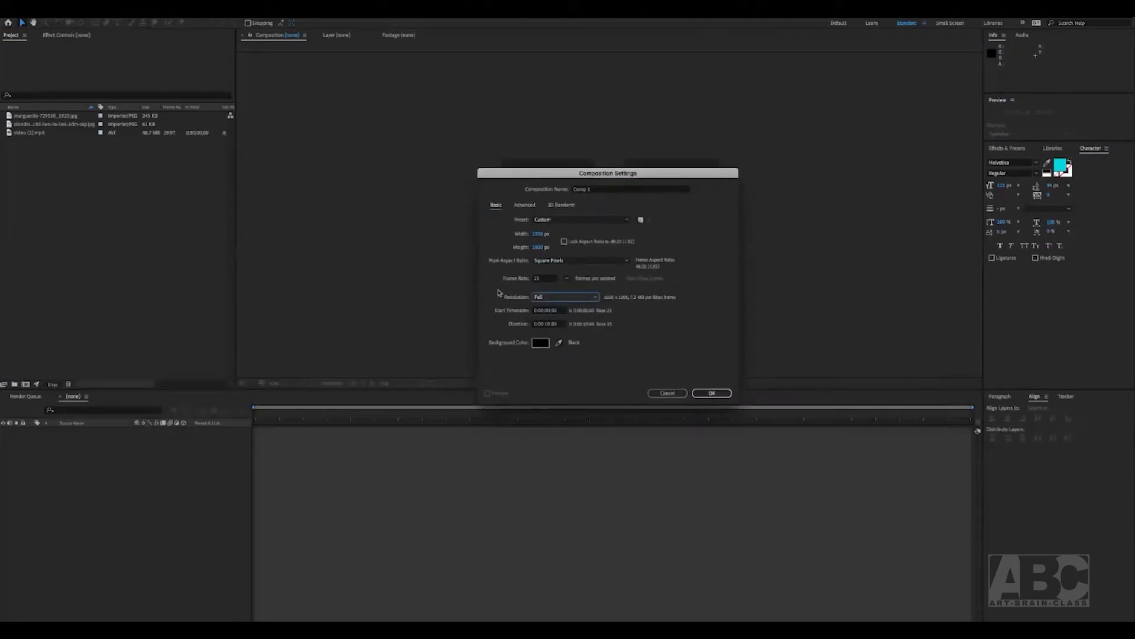
Keep the composition's resolution at Full and set its duration to 20 seconds
left_click(540, 297)
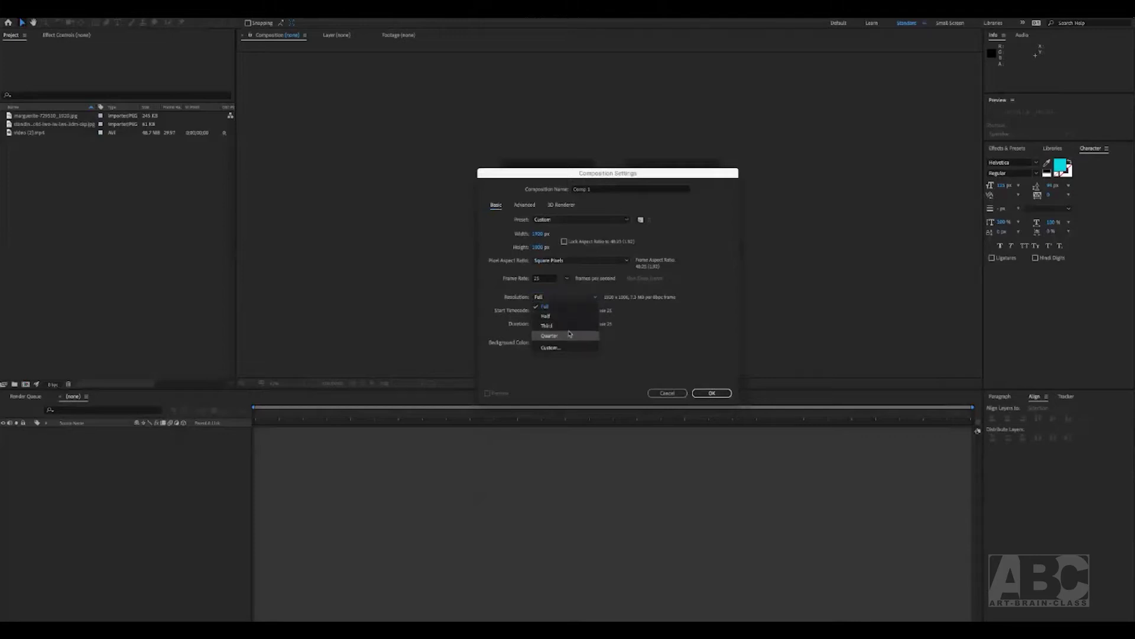
left_click(660, 324)
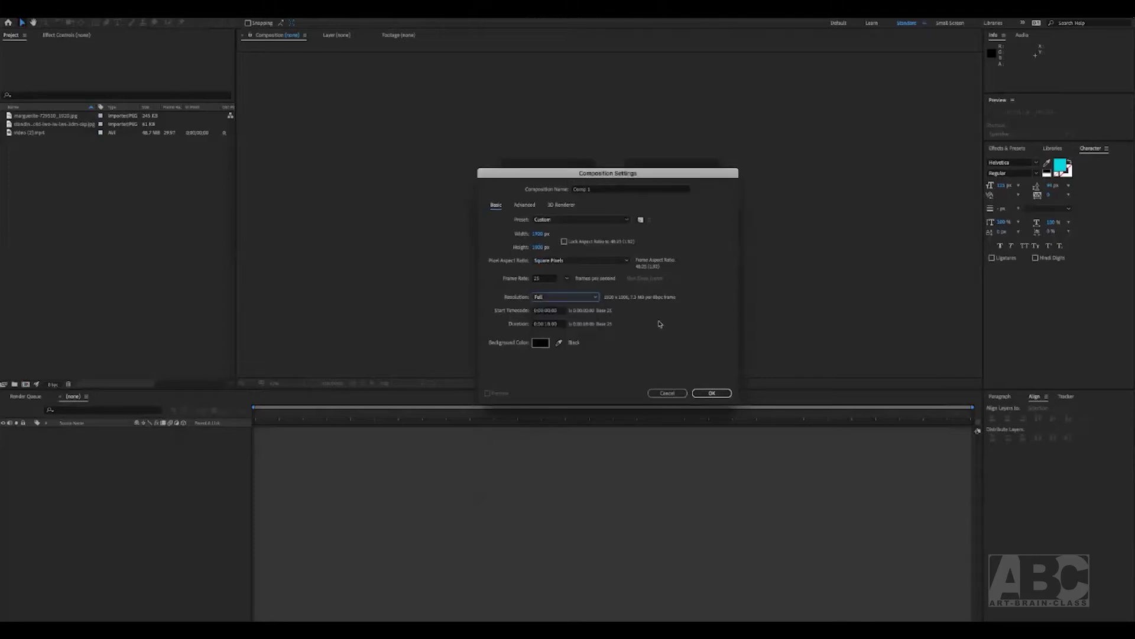
left_click(550, 324)
key("BackSpace")
key("BackSpace")
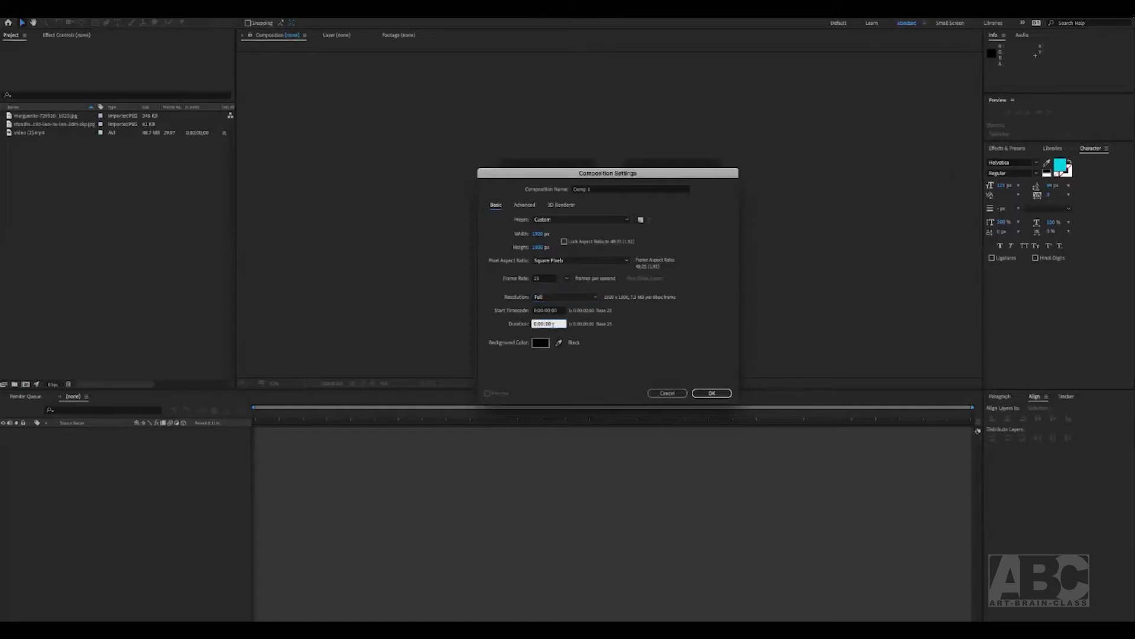
type("20")
left_click(628, 325)
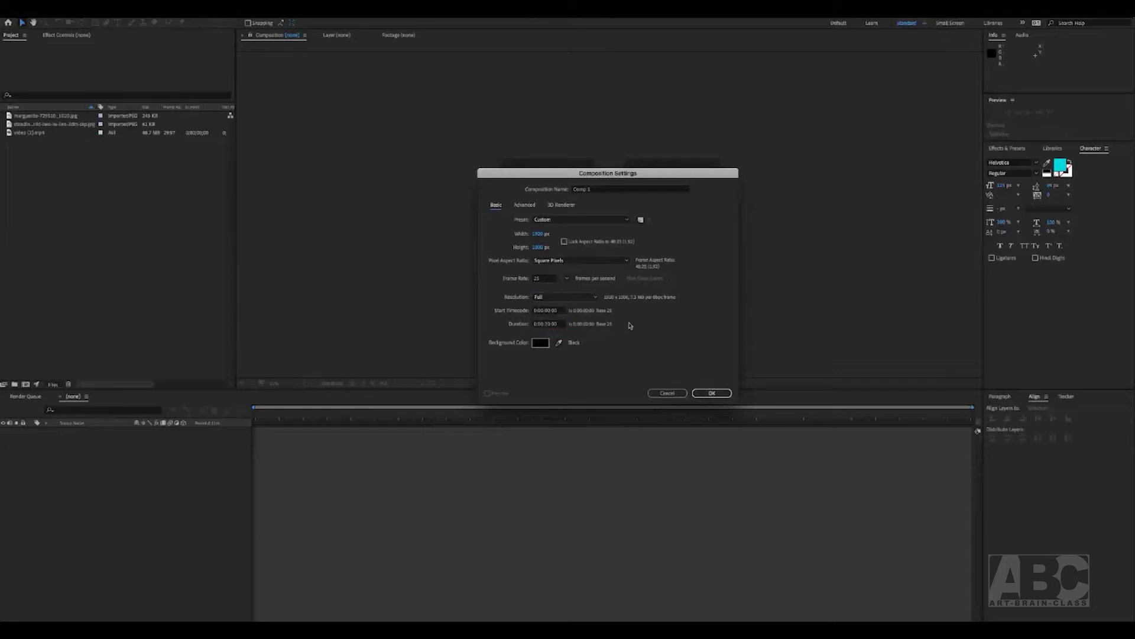
Keep black as the background color and create the composition
left_click(538, 335)
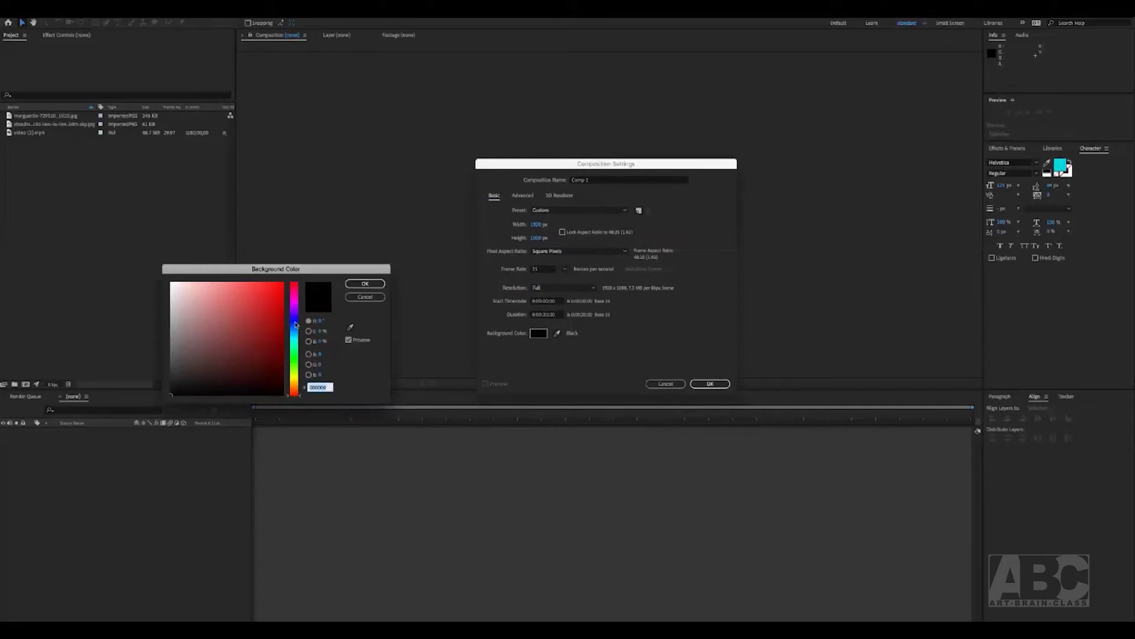
left_click_drag(279, 268, 295, 272)
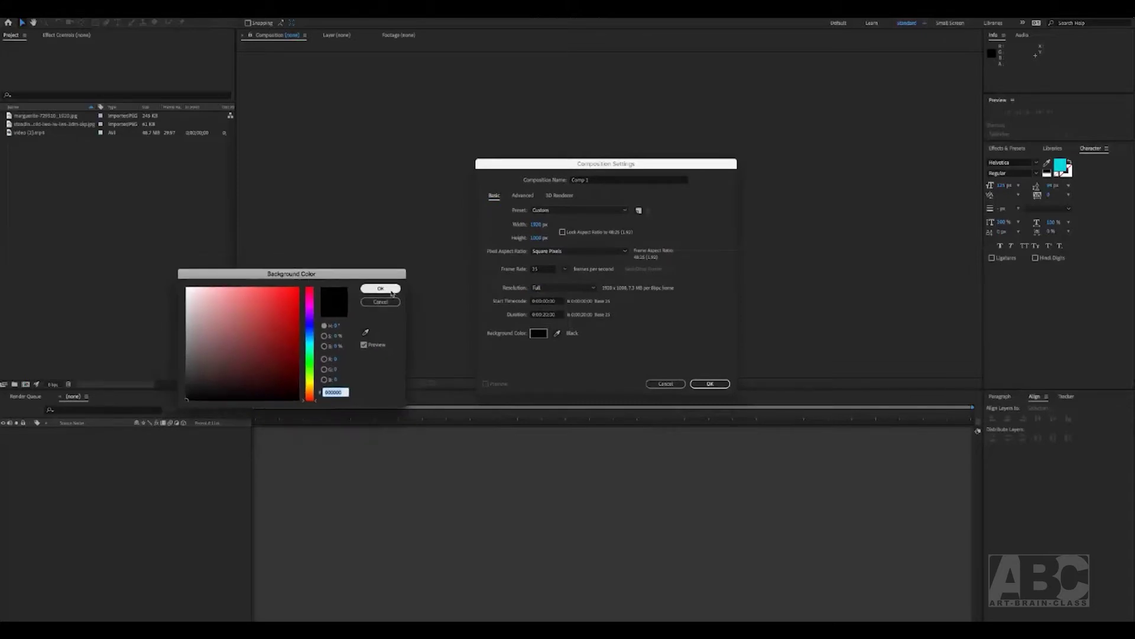
left_click(391, 290)
left_click(710, 383)
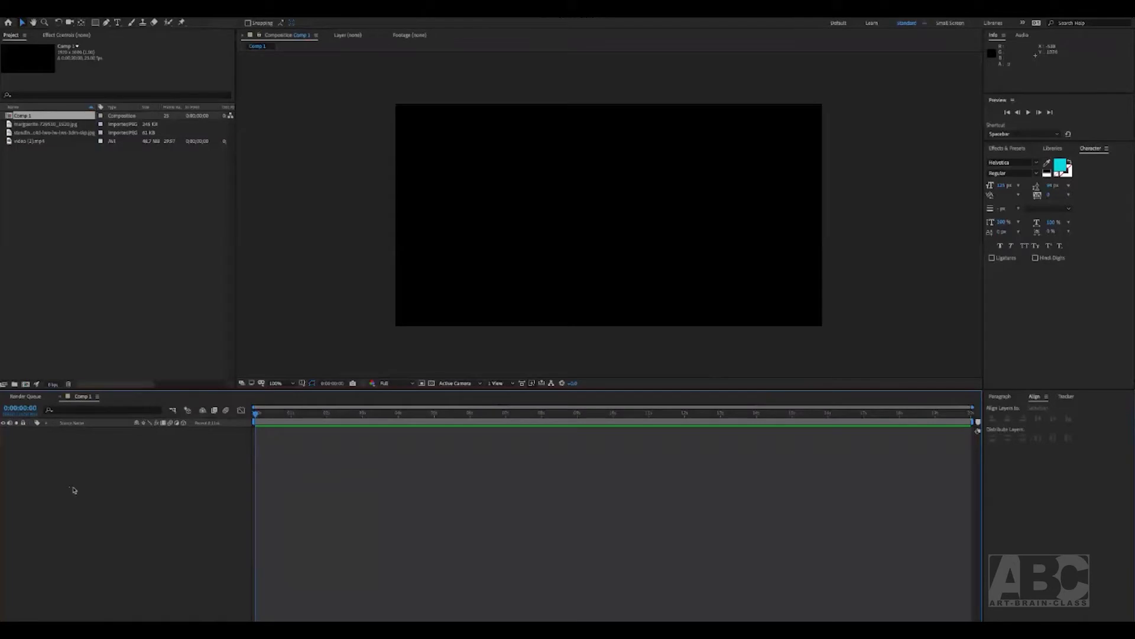
Create a solid layer at the composition's full size, with its color changed to a medium grayish blue
right_click(113, 472)
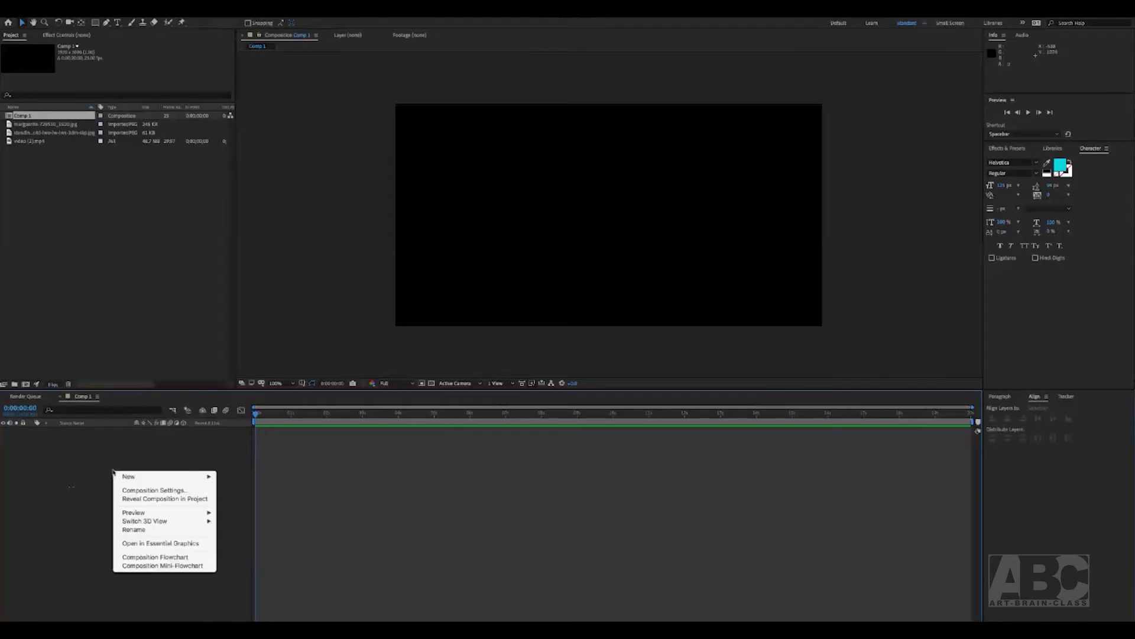
mouse_move(123, 476)
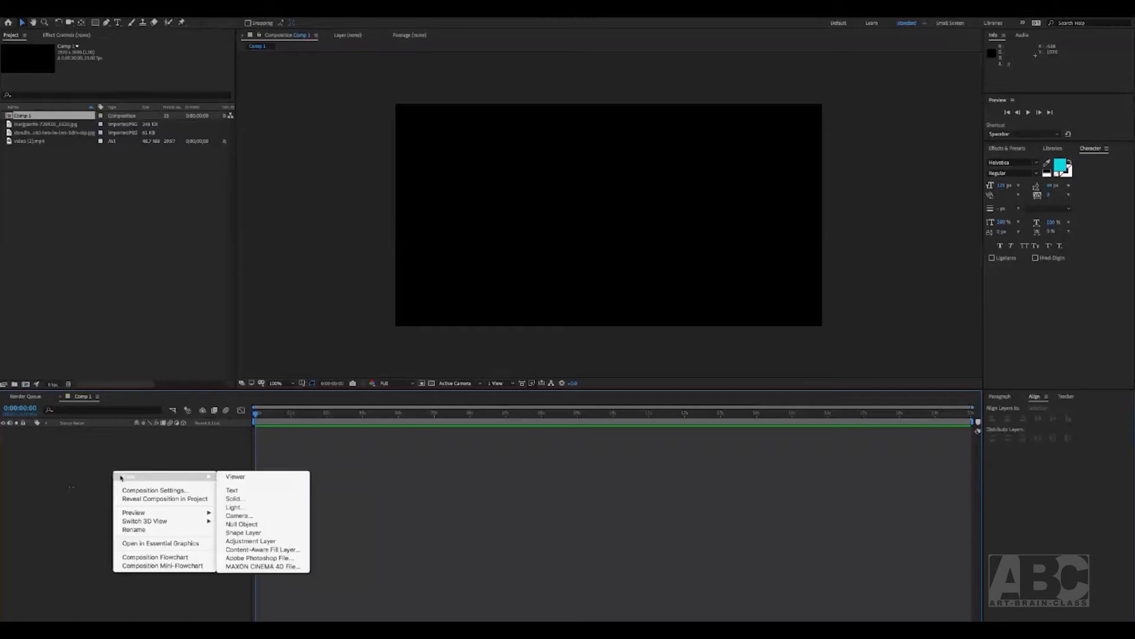
left_click(252, 502)
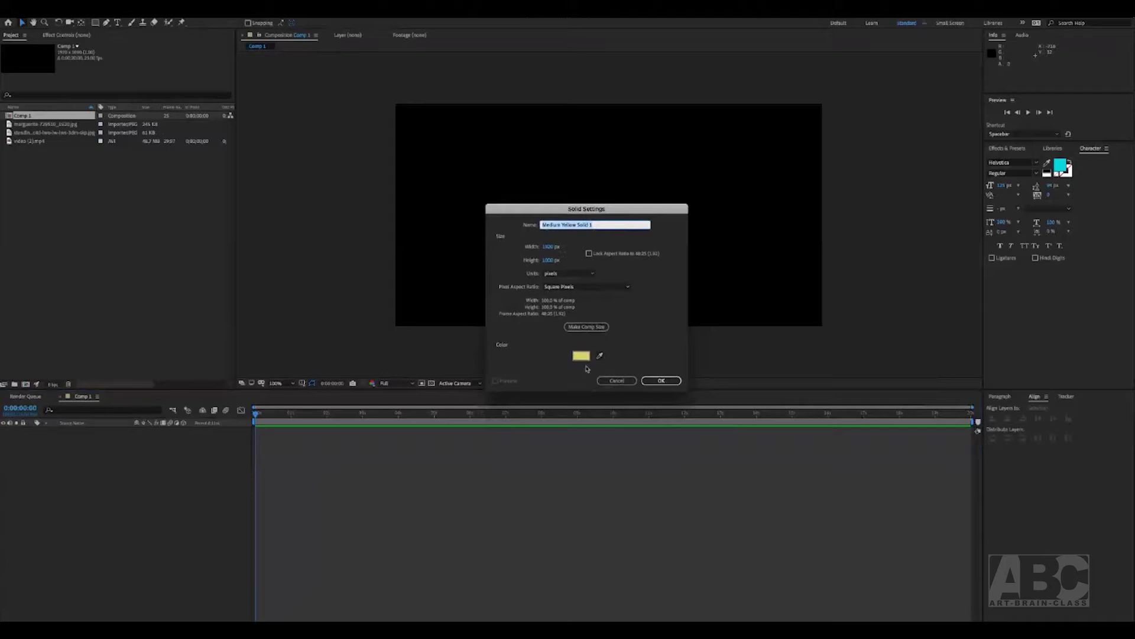
left_click(581, 356)
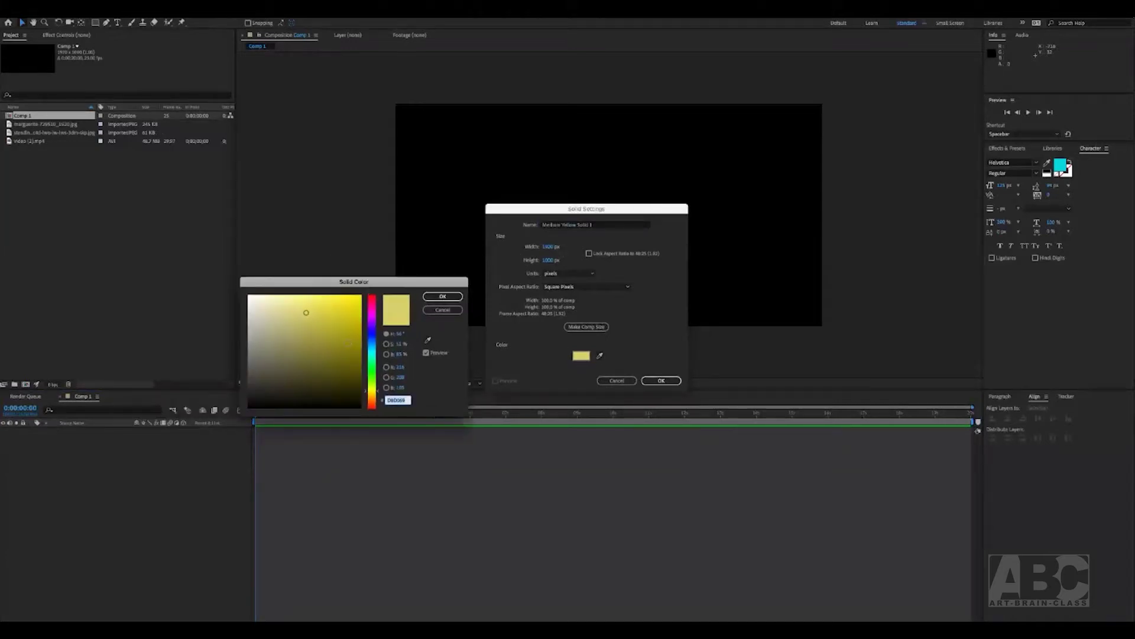
left_click_drag(375, 369, 375, 341)
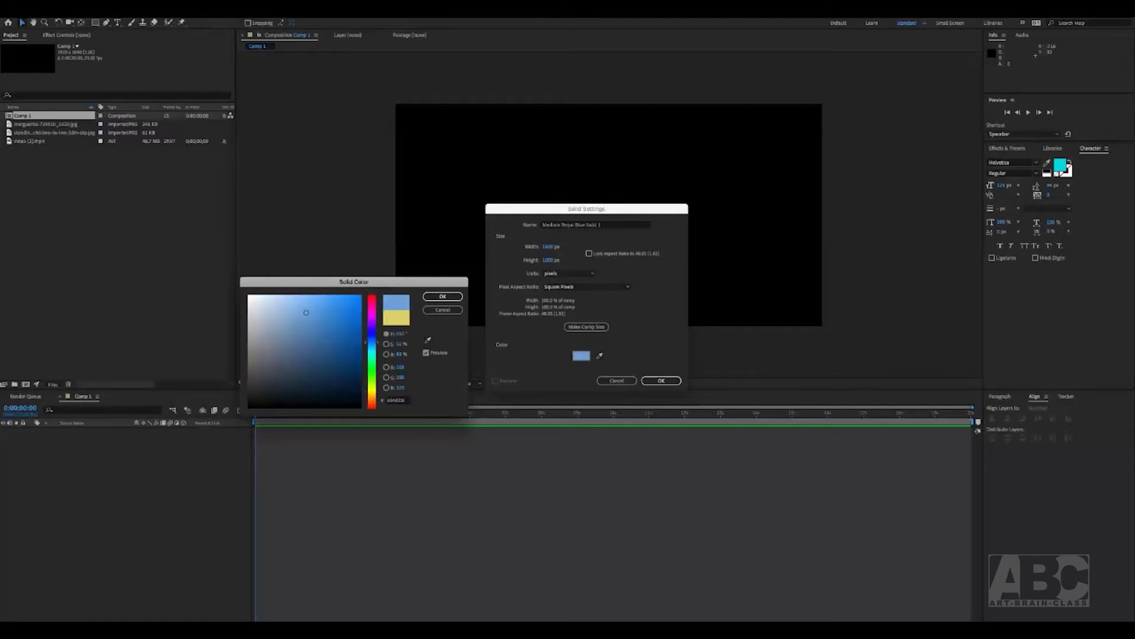
left_click(294, 322)
left_click(443, 296)
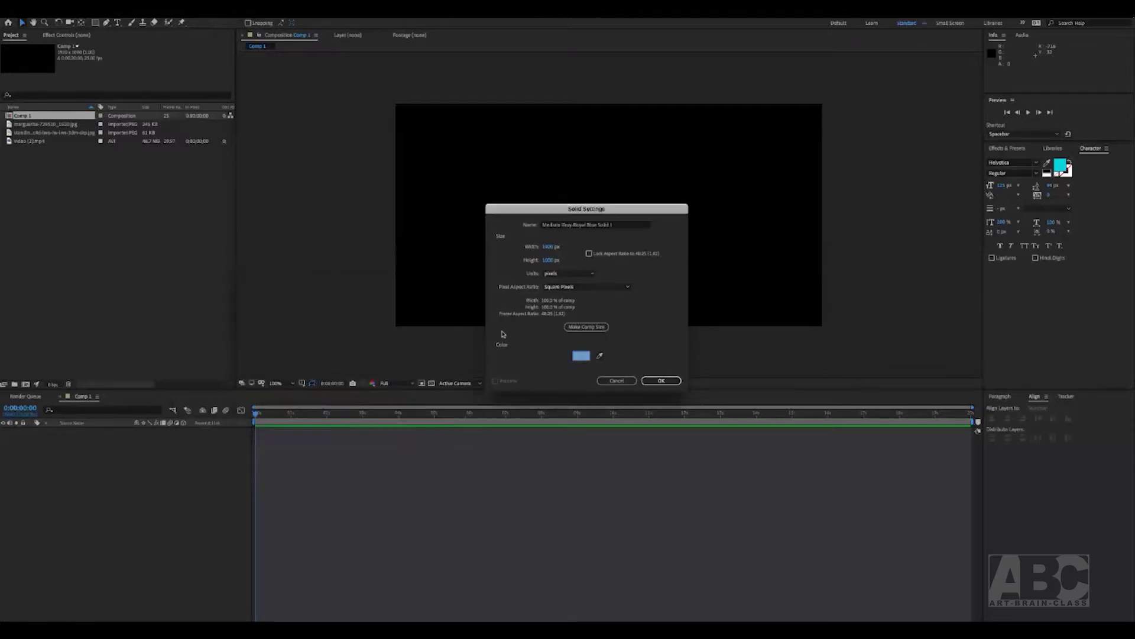
key("Return")
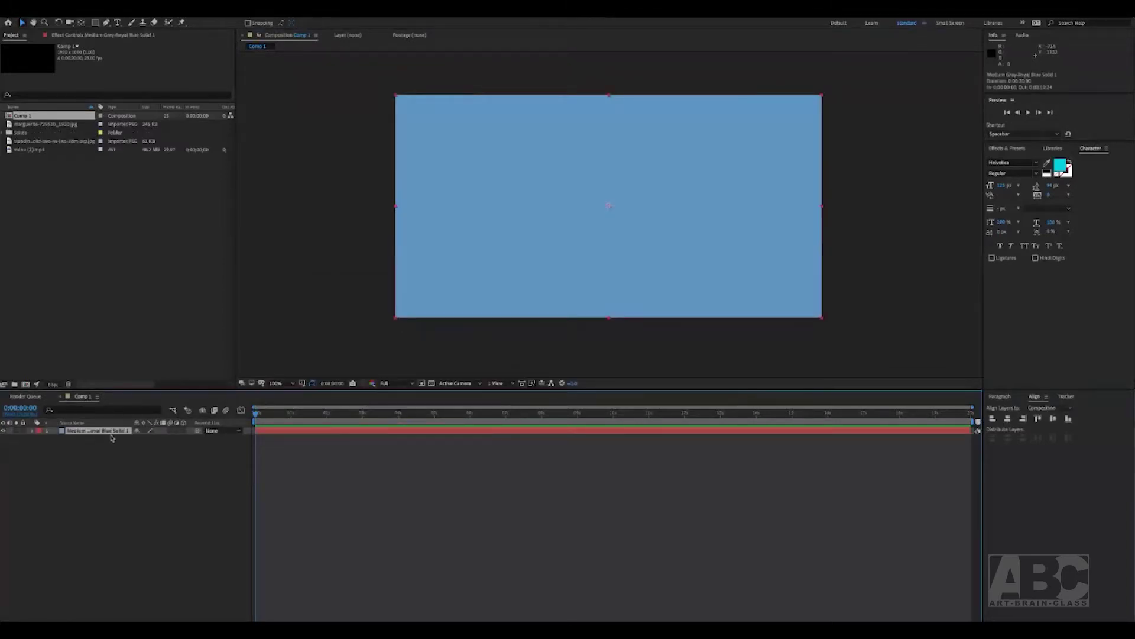
Draw a rectangular mask on the blue solid in the upper-left part of the frame
left_click(95, 24)
left_click_drag(431, 133, 538, 219)
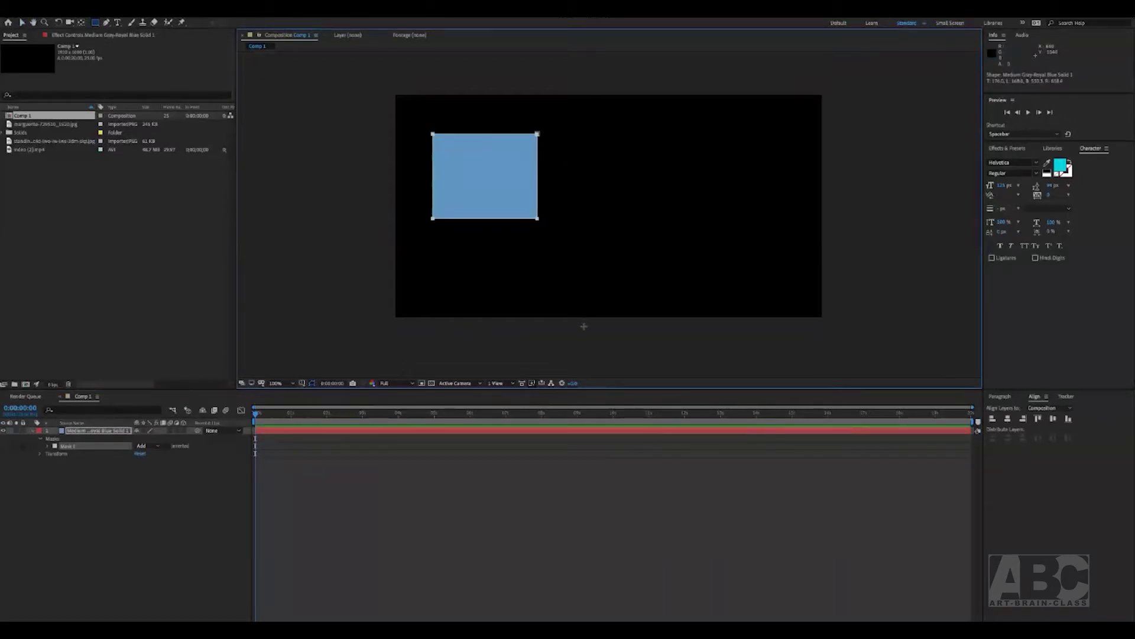
Inspect the masked solid's alpha channel and return the composition view to RGB
left_click(372, 383)
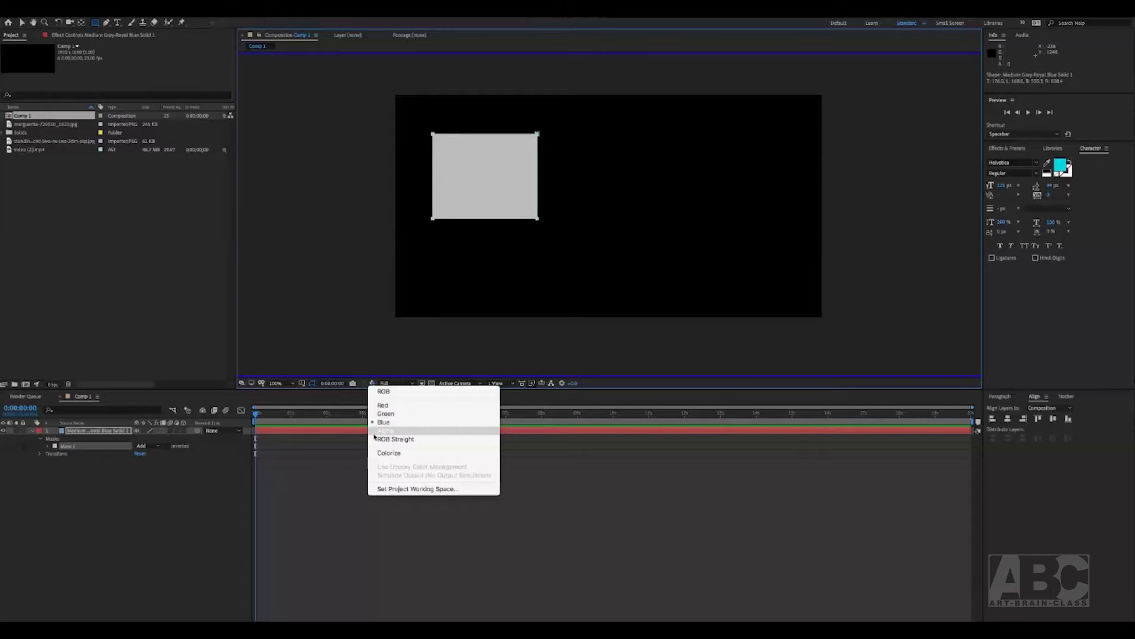
left_click(374, 432)
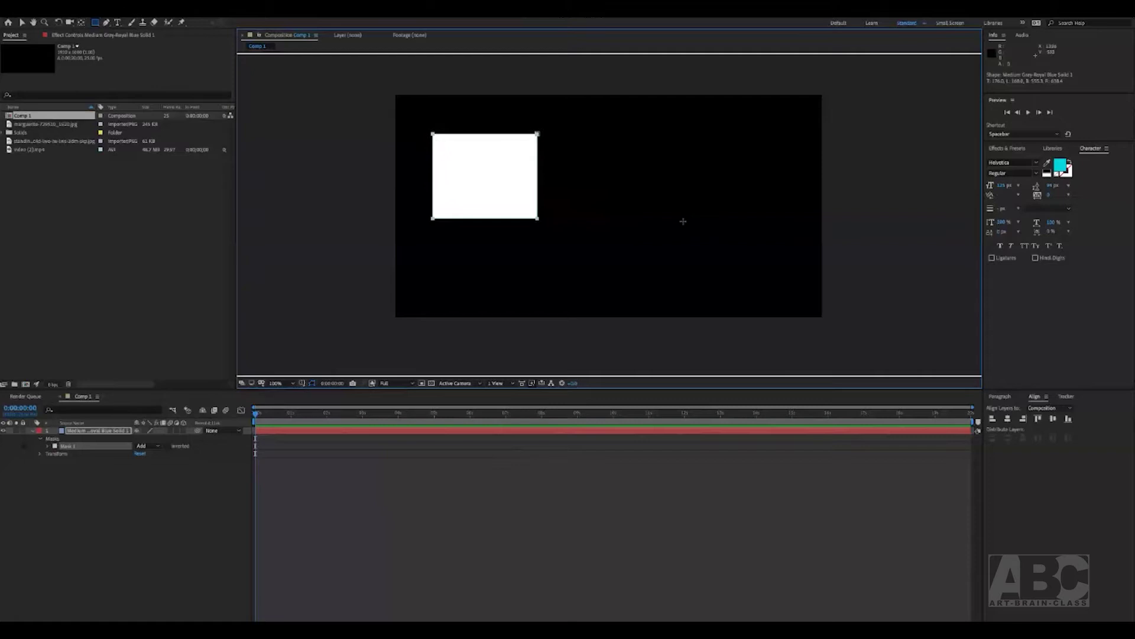
left_click(372, 383)
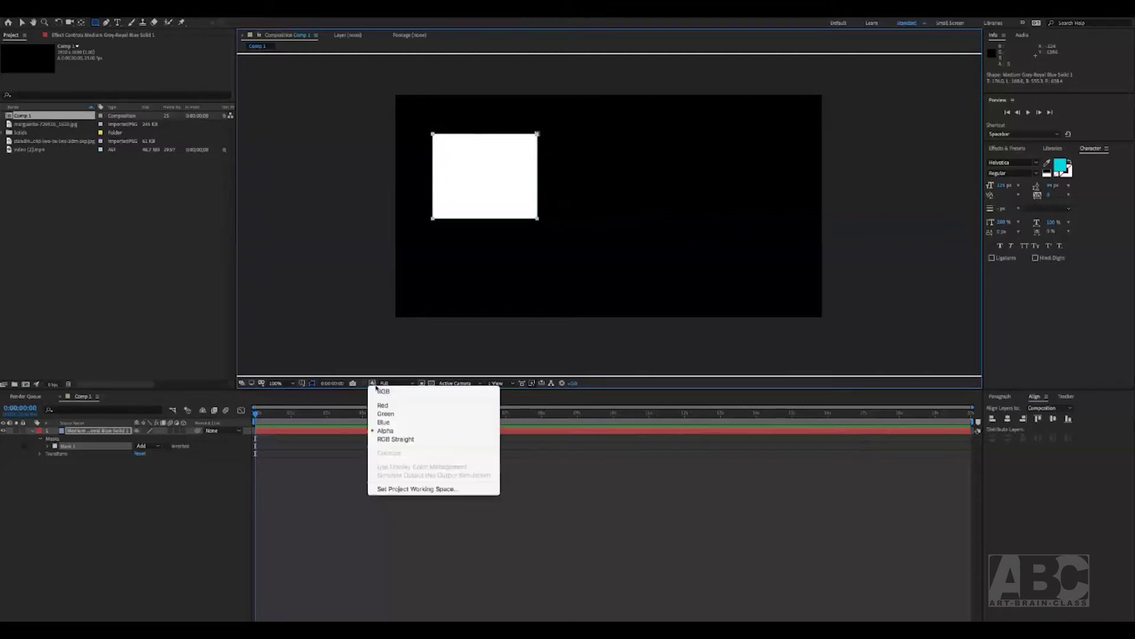
left_click(382, 392)
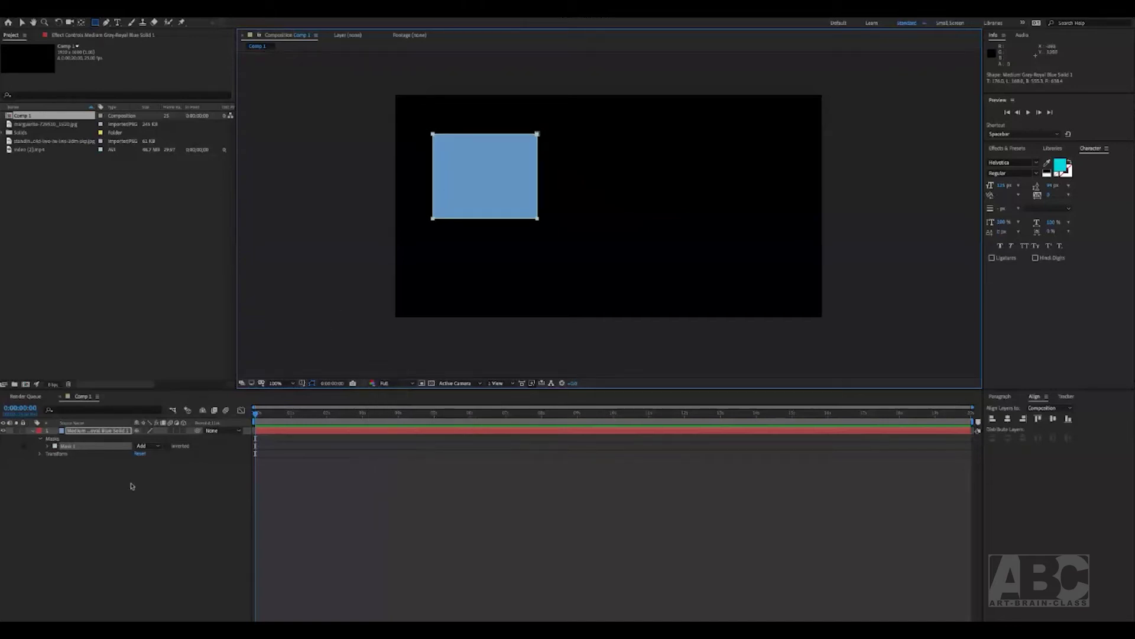
Add a rounded rectangle mask to the solid beside the first rectangle, at about the same size
left_click(106, 431)
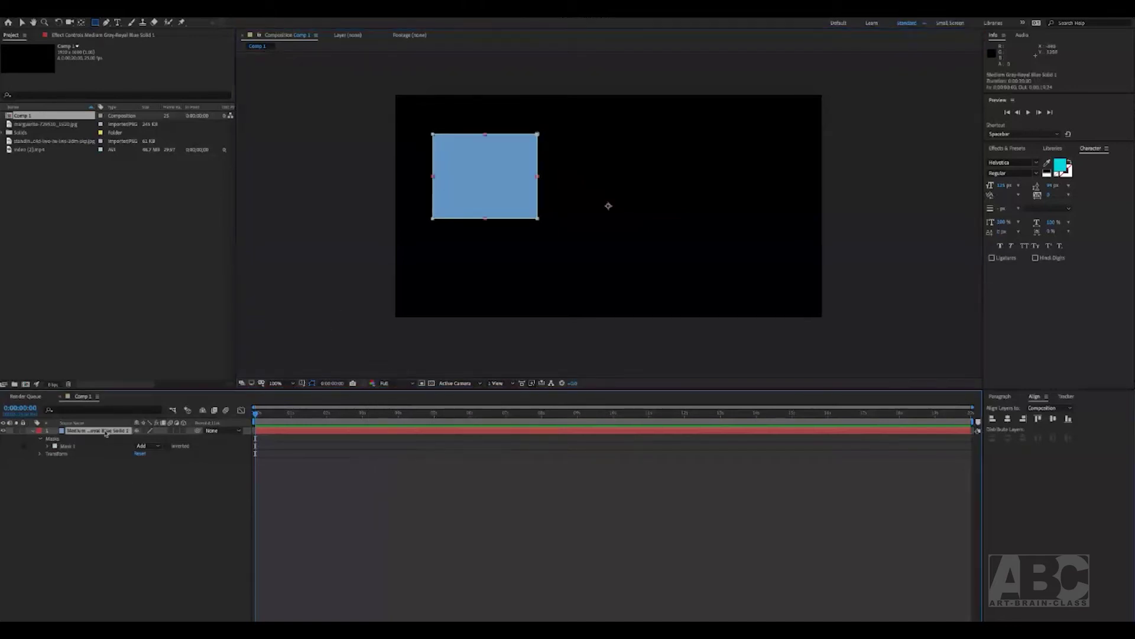
left_click(53, 439)
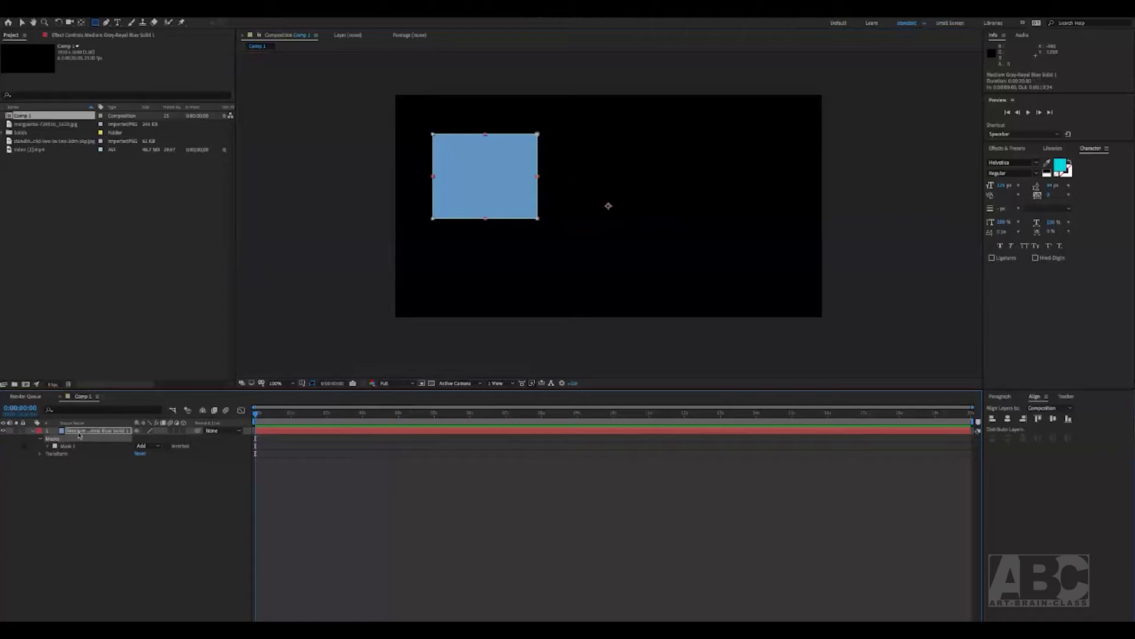
left_click(95, 22)
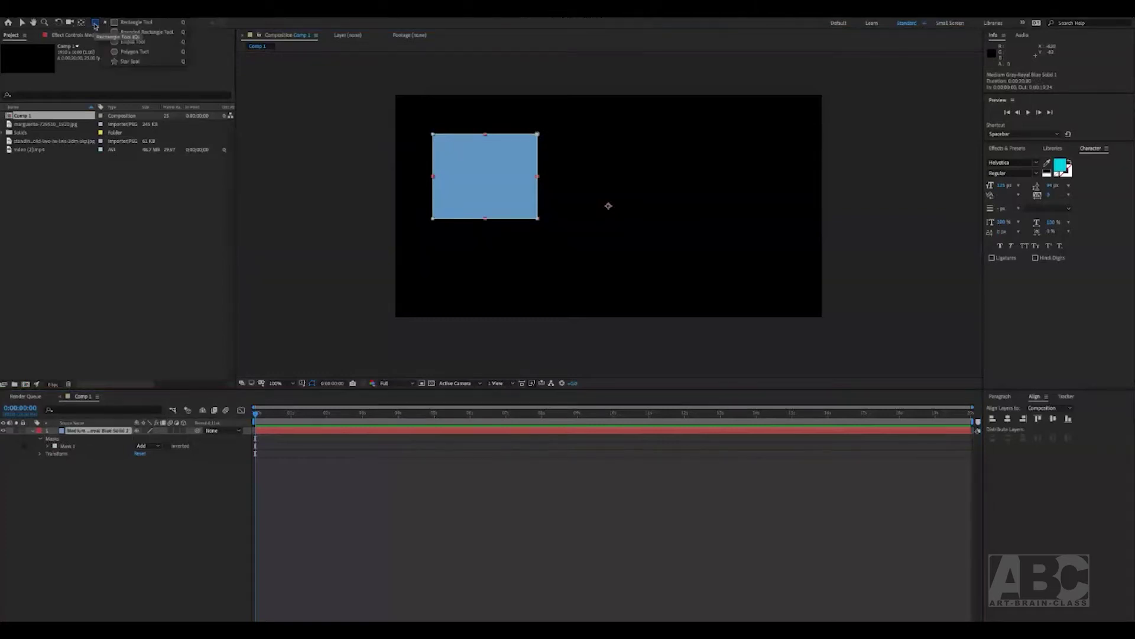
left_click(124, 33)
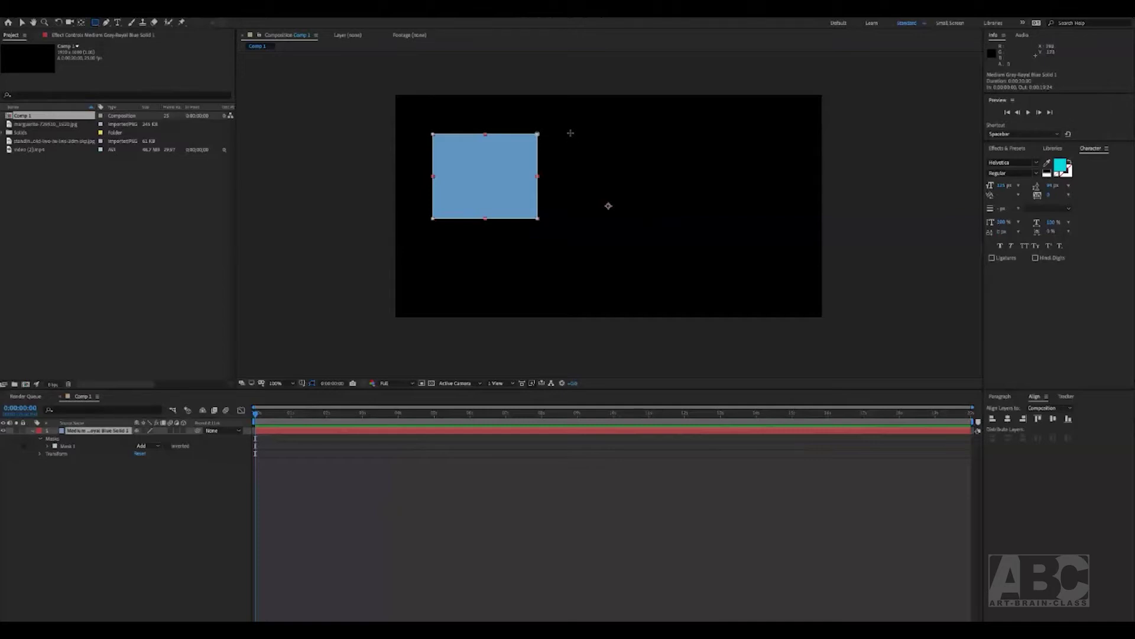
left_click_drag(570, 133, 678, 219)
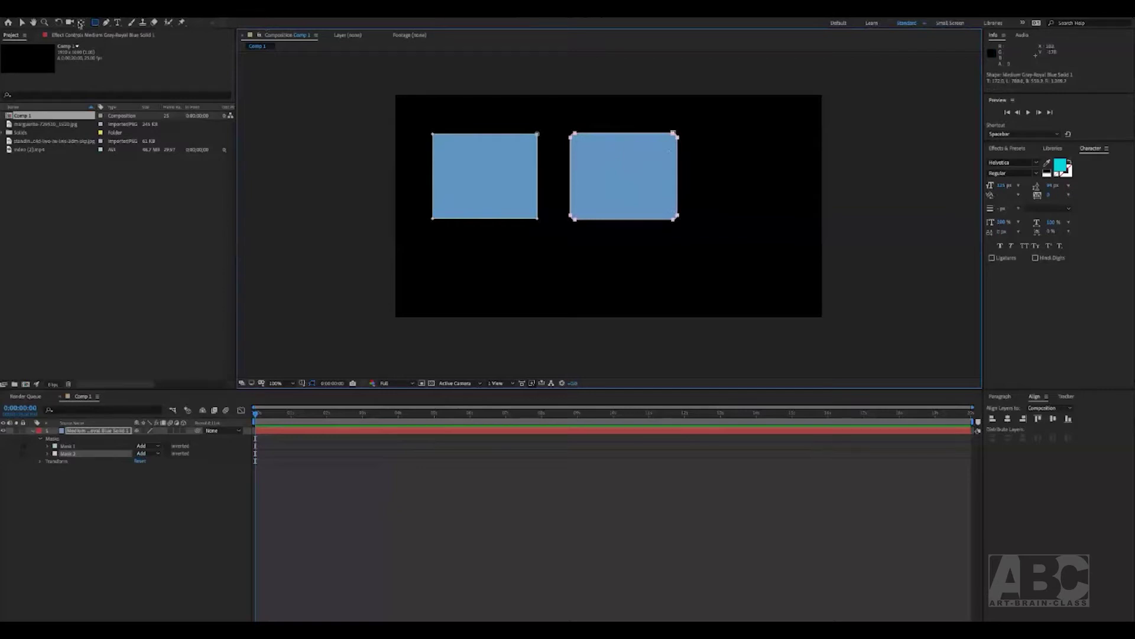
Add an almost circular ellipse mask to the solid, to the right of the rounded rectangle
left_click(94, 24)
left_click(130, 42)
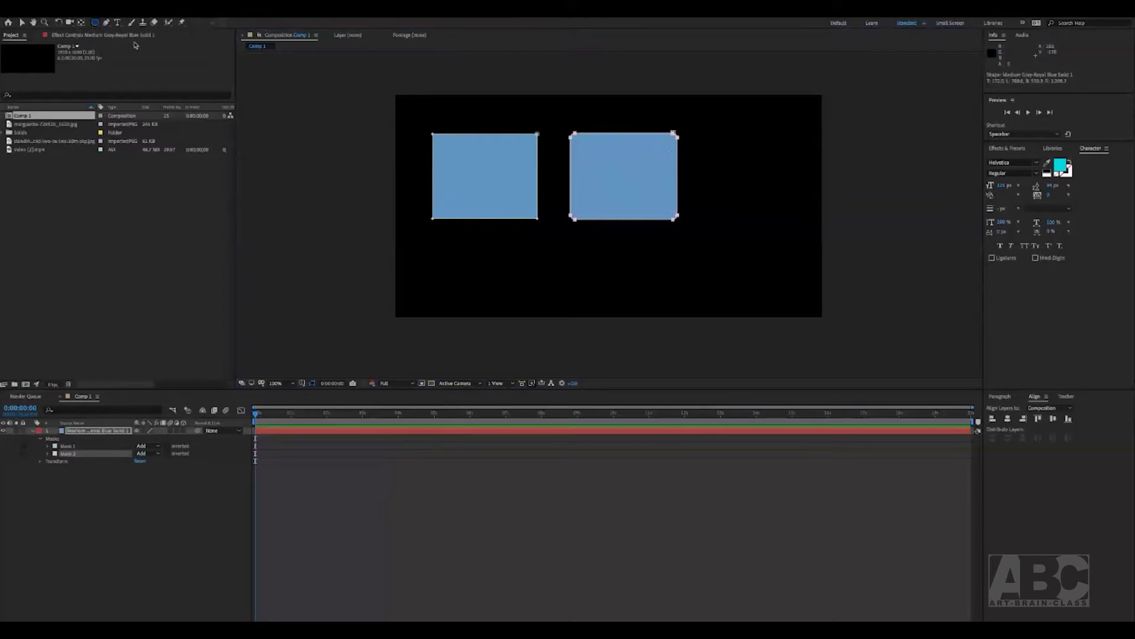
left_click_drag(707, 134, 793, 224)
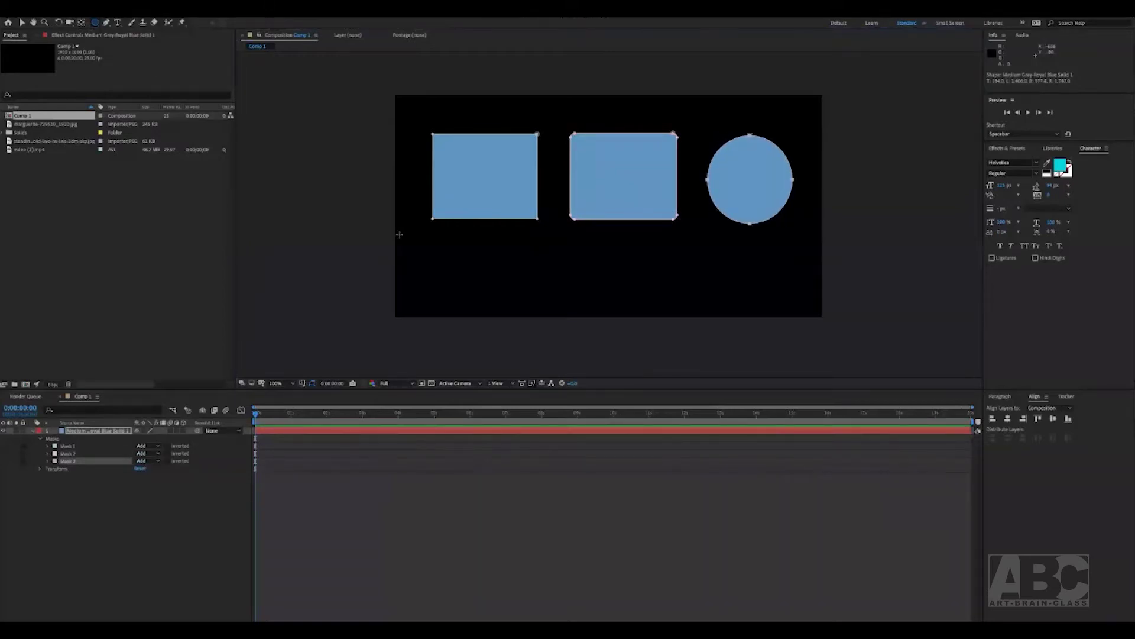
Add a small pentagon mask below the first rectangle and a five-pointed star mask beside it
left_click_drag(449, 243, 470, 220)
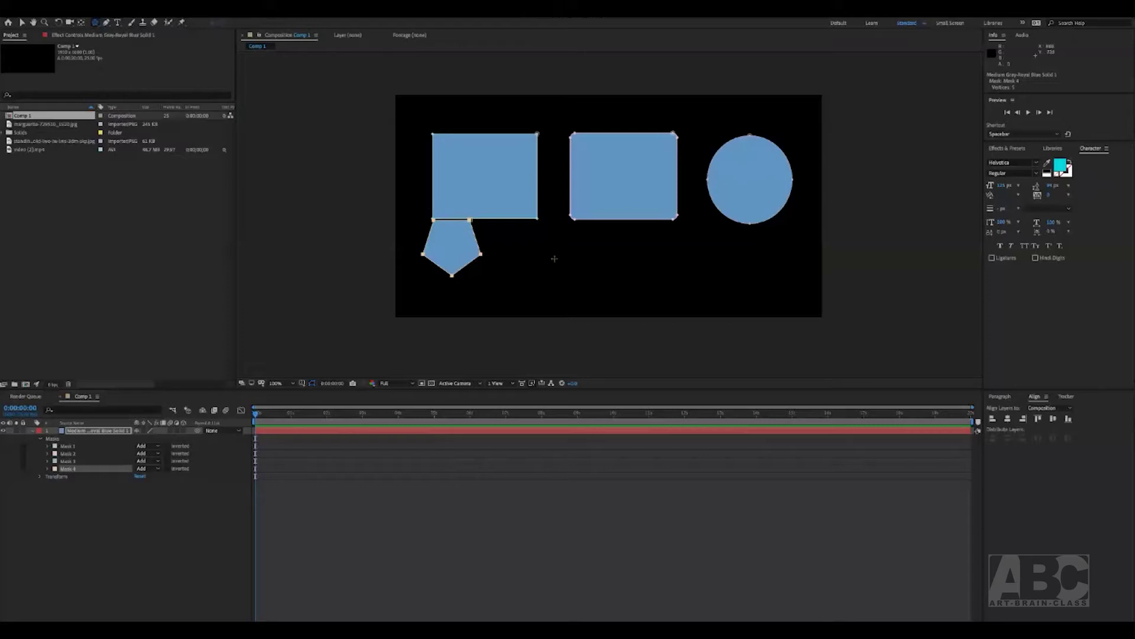
mouse_move(560, 261)
left_mouse_down()
mouse_move(543, 231)
mouse_move(573, 235)
left_mouse_up()
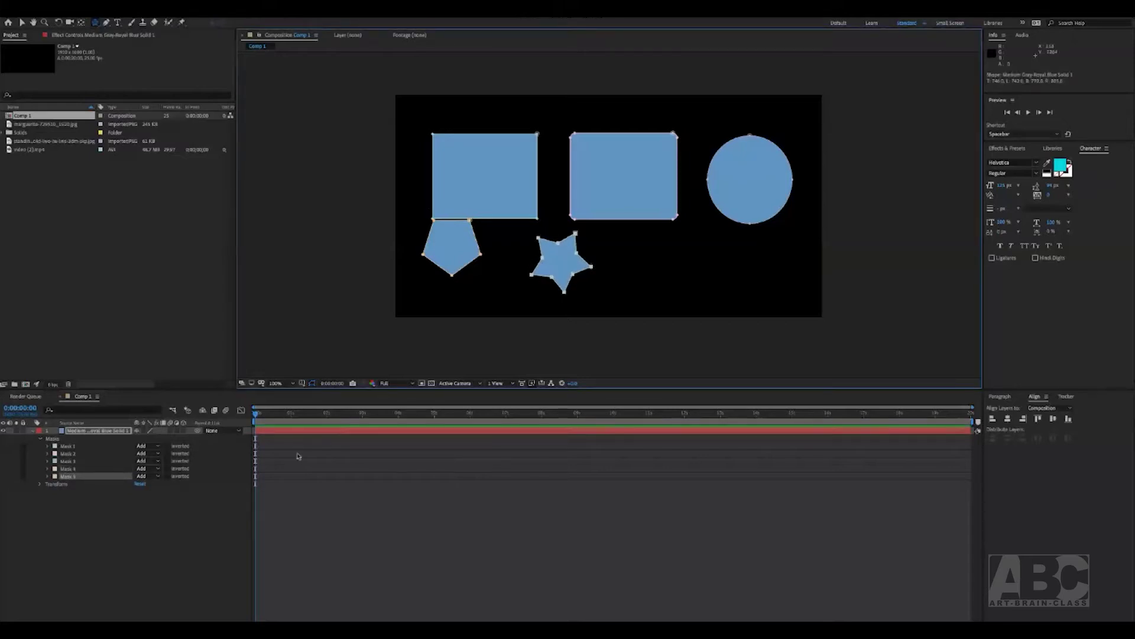
Delete all five masks from the blue solid
left_click(95, 440)
left_click(92, 431)
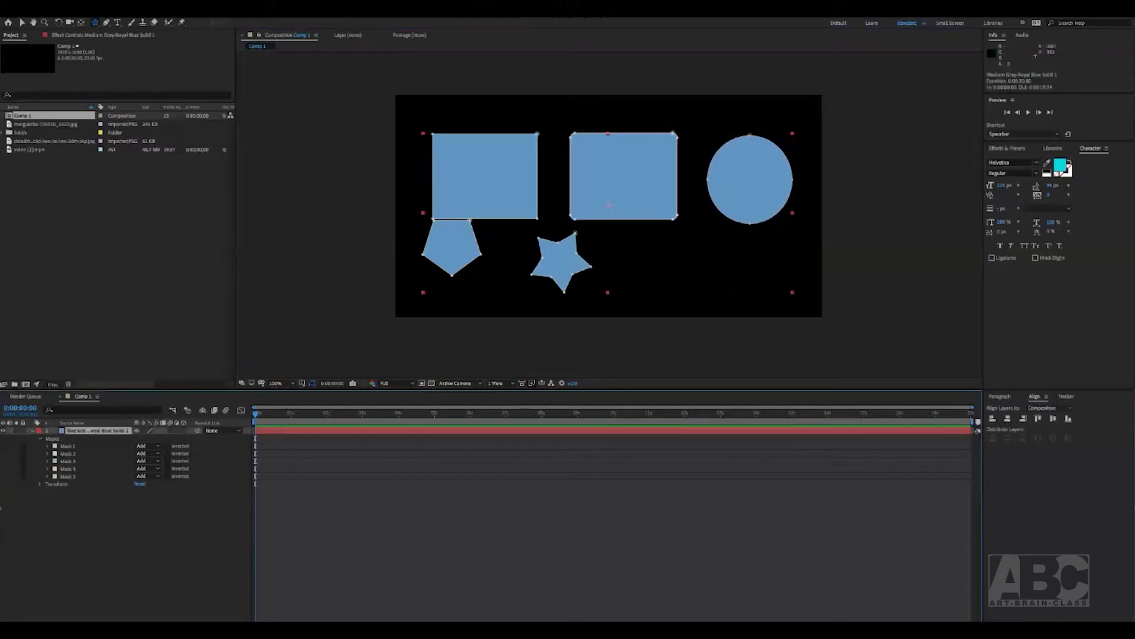
left_click(66, 446)
left_click(68, 453)
left_click(68, 461)
left_click(68, 468)
left_click(69, 476)
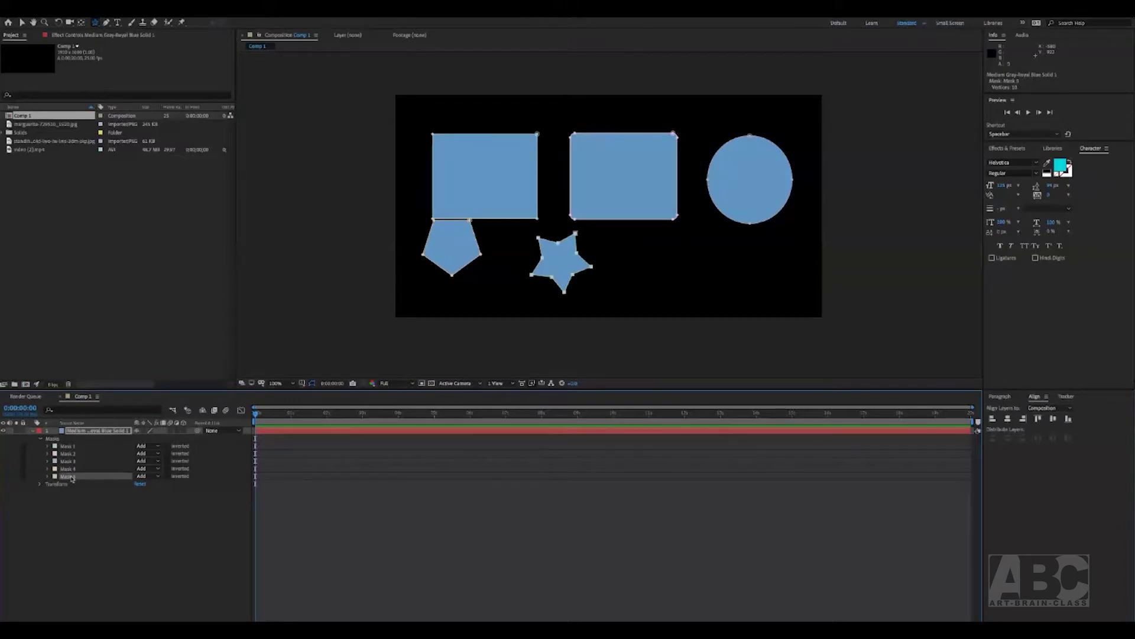
key("Delete")
Draw a square mask centered on the blue solid with the Rectangle Tool
left_click(95, 22)
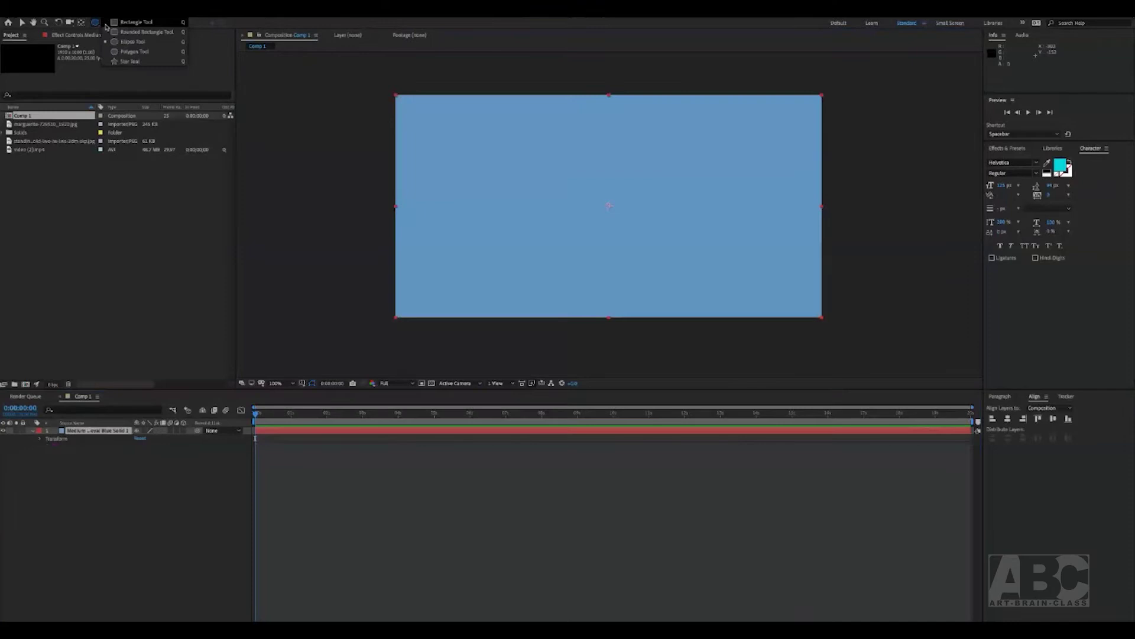
left_click(135, 22)
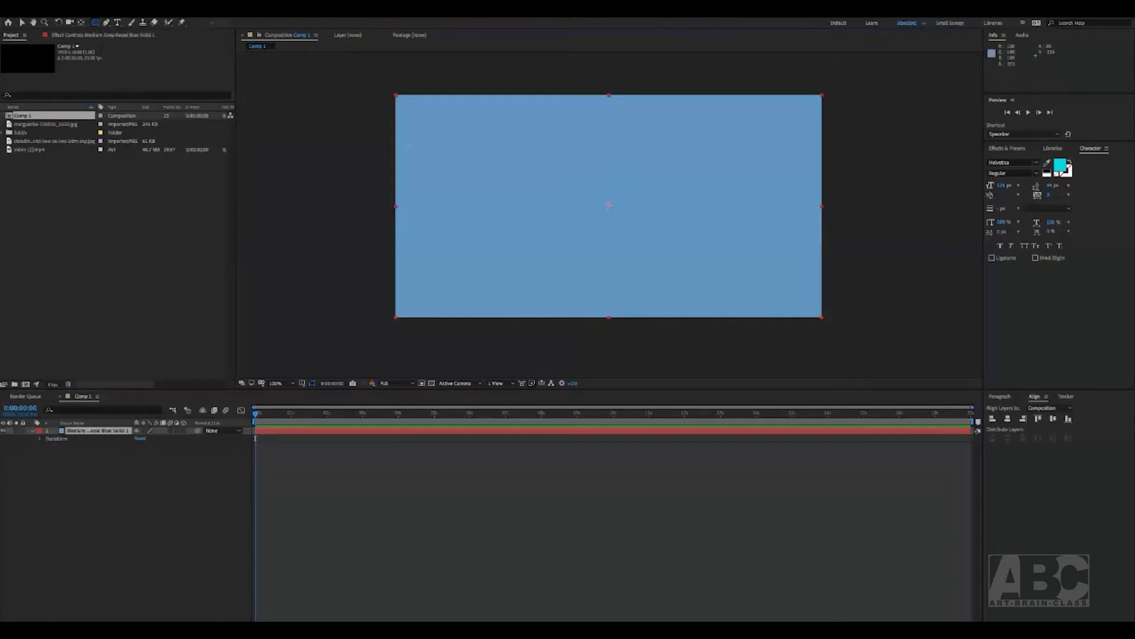
left_click_drag(533, 172, 682, 248)
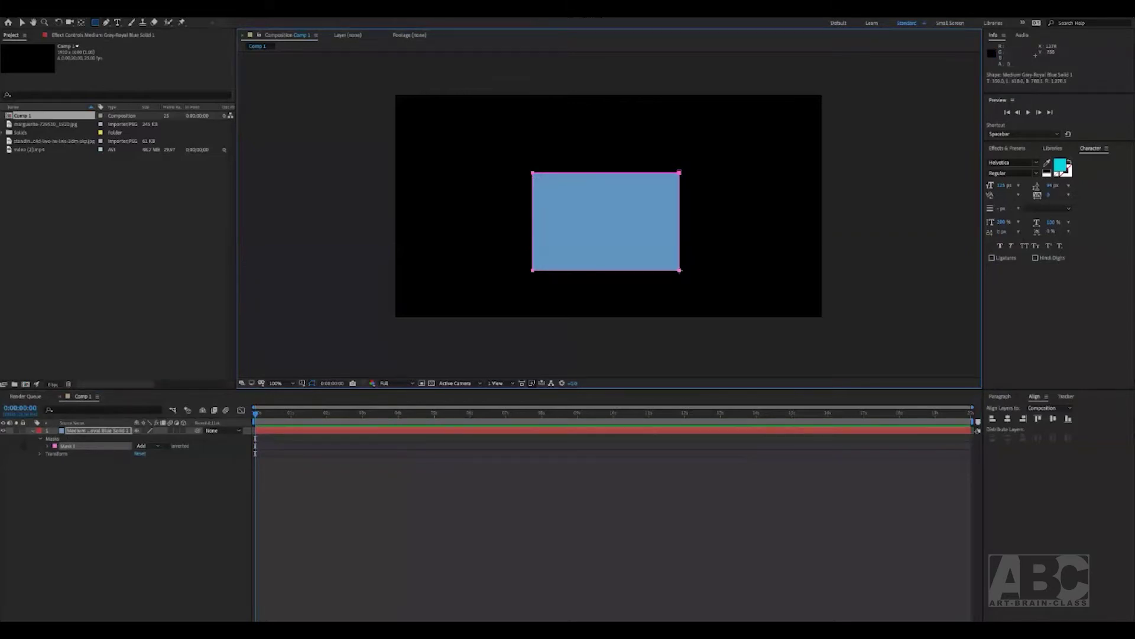
key("ctrl+z")
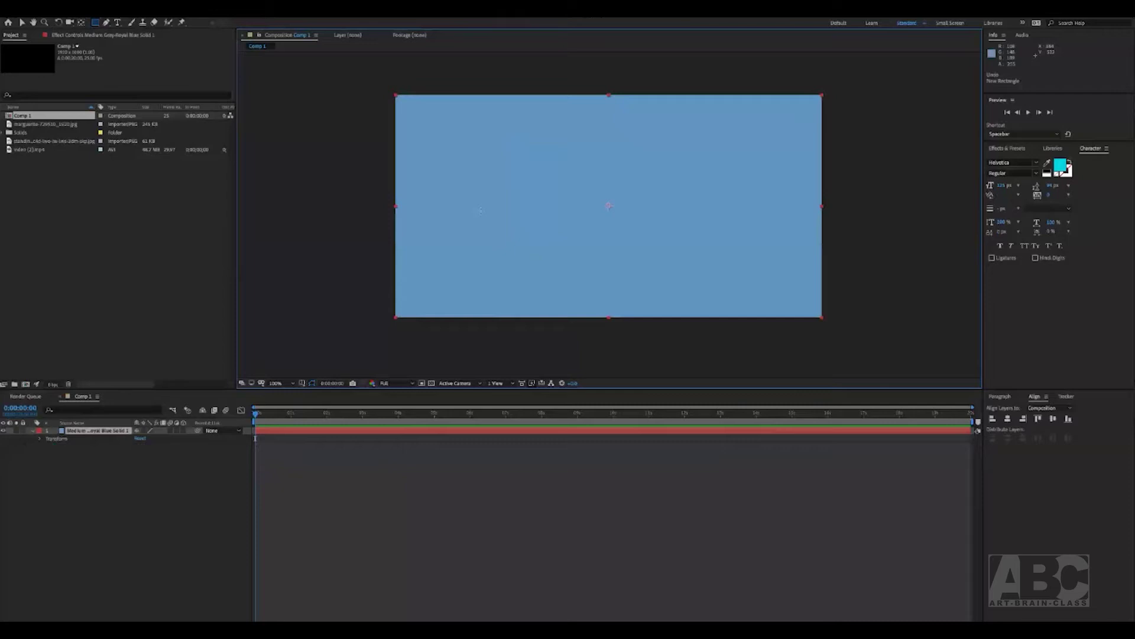
left_click_drag(587, 184, 666, 263)
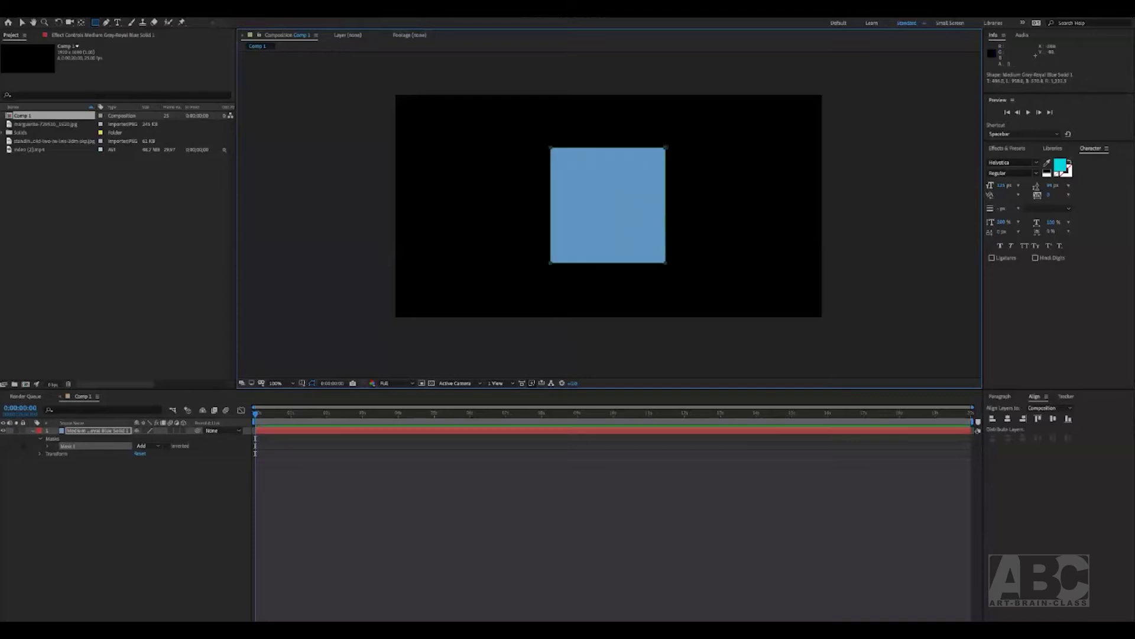
Try drawing ellipse masks beside the square with the Ellipse Tool, including a small near-circular one
key("q")
key("q")
left_click_drag(424, 175, 527, 223)
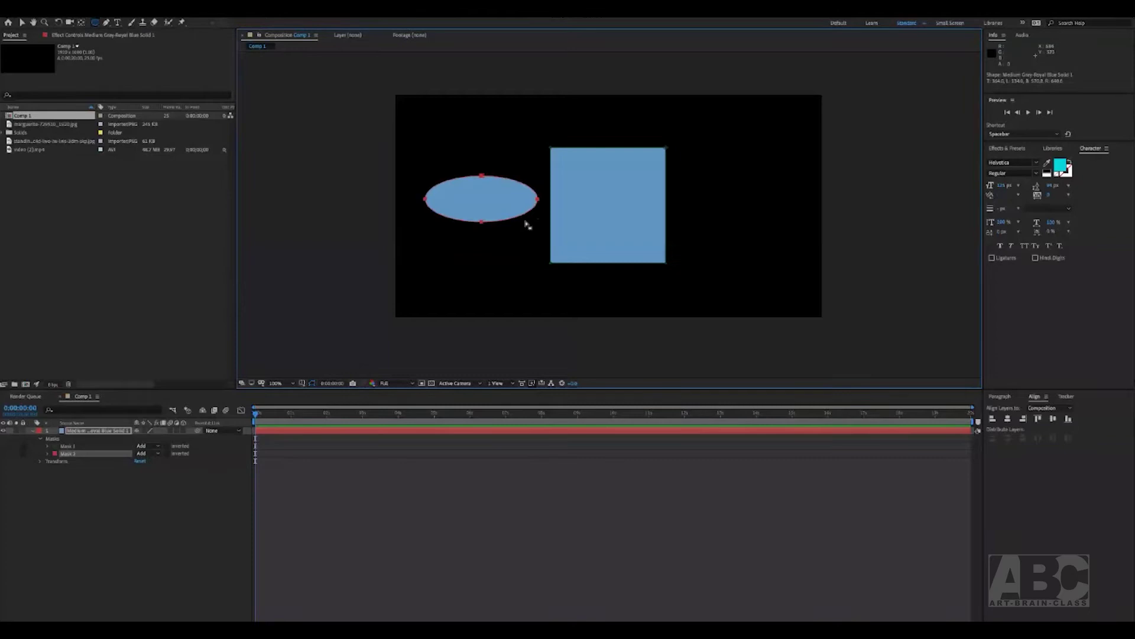
key("ctrl+z")
left_click_drag(462, 196, 501, 238)
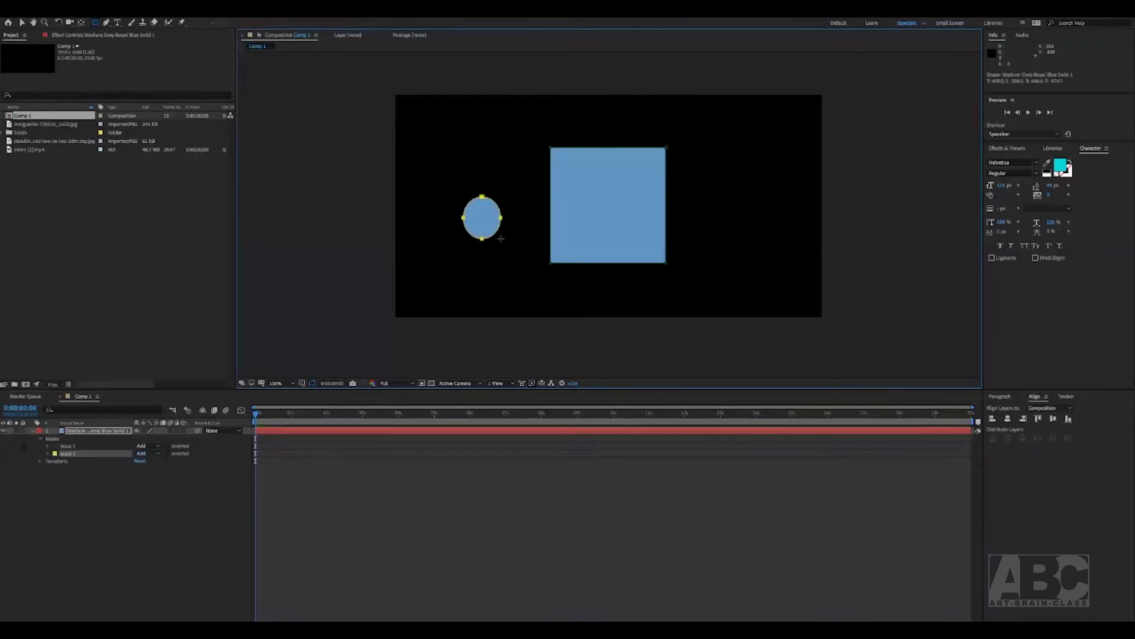
key("ctrl")
key("shift")
left_click_drag(501, 239, 513, 208)
Redraw the square mask outward from the solid's center and expand its mask properties
left_click_drag(609, 205, 668, 265)
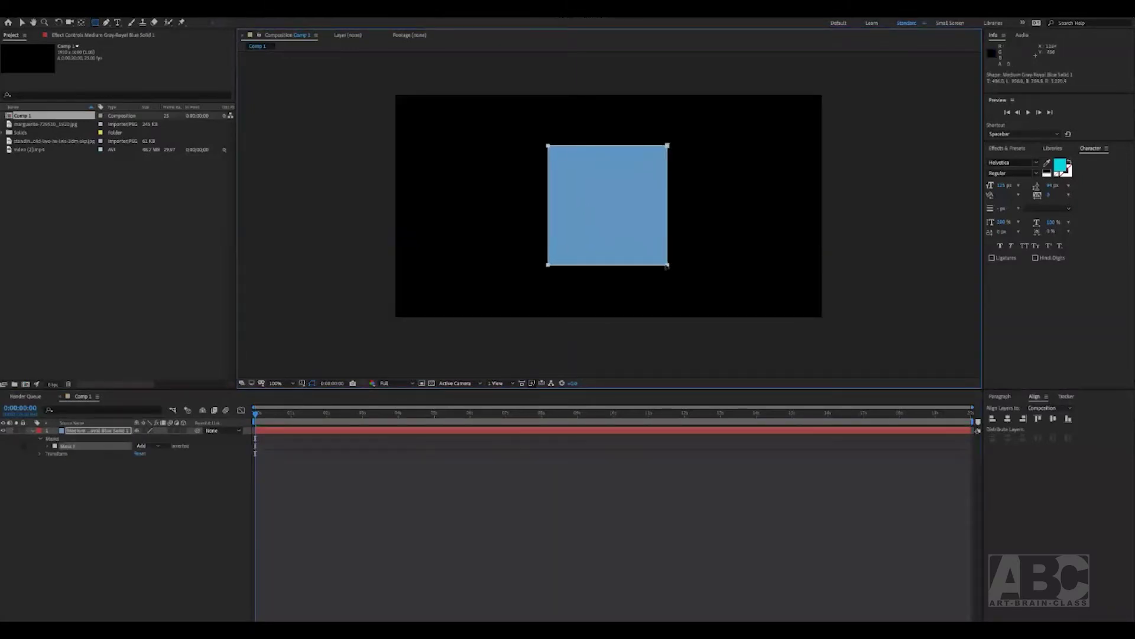
left_click(87, 431)
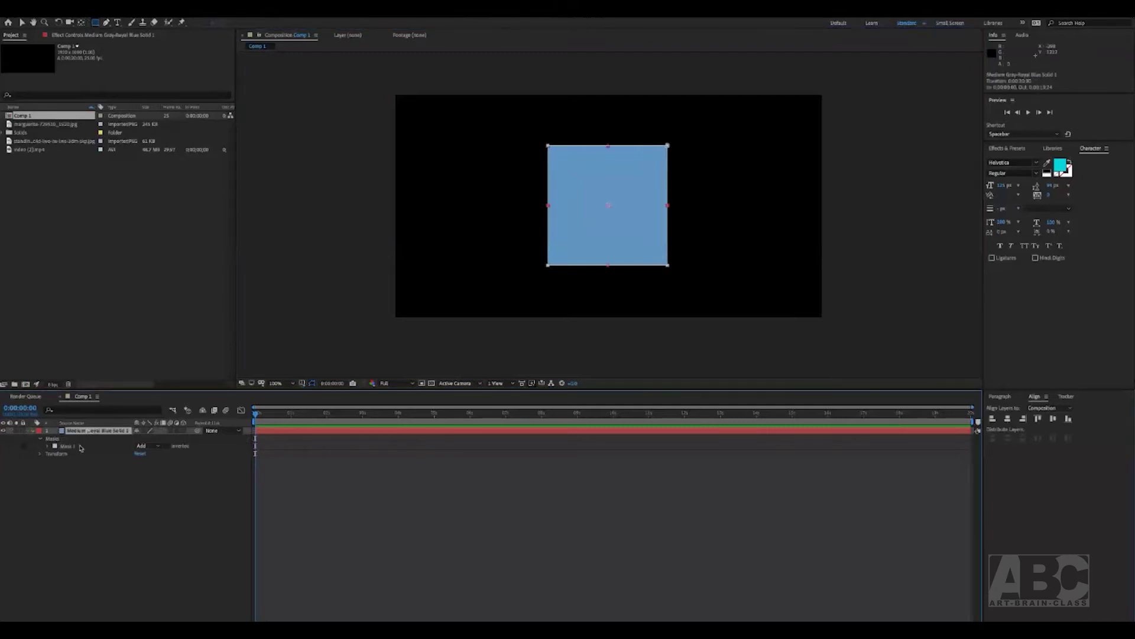
left_click(69, 446)
left_click(47, 446)
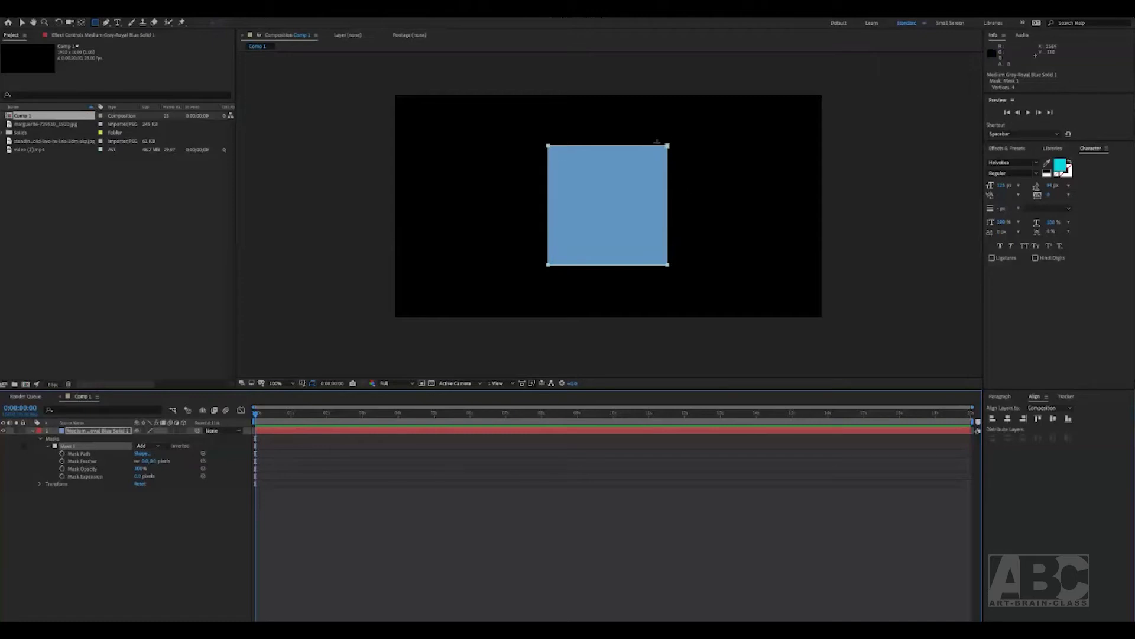
Try Subtract mode on the square mask and leave its mode set to None
left_click(152, 448)
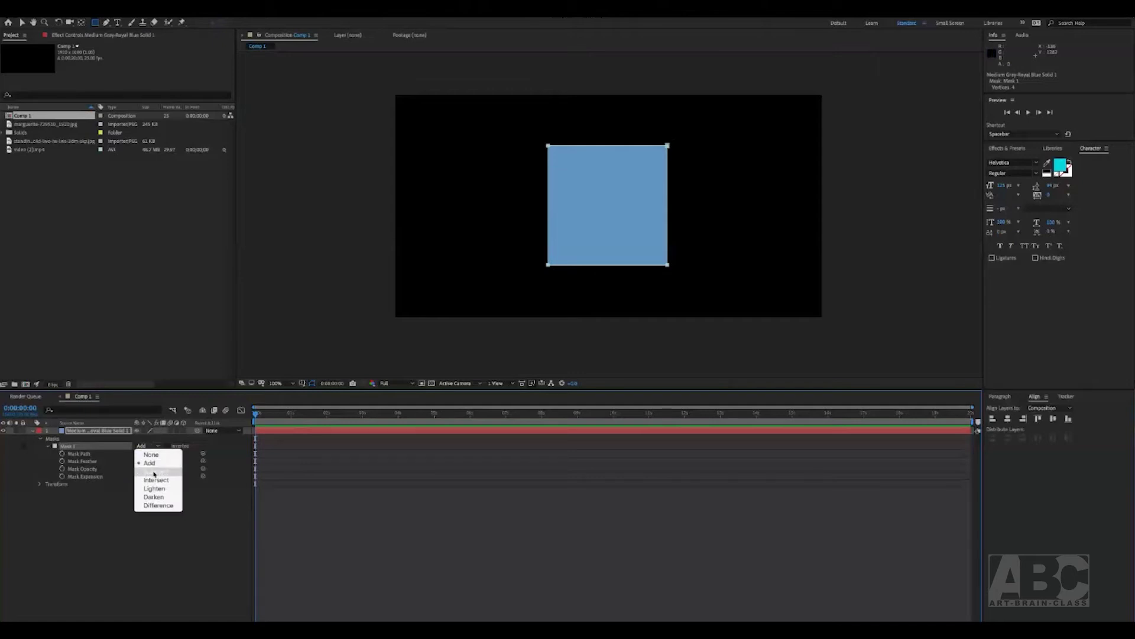
left_click(154, 471)
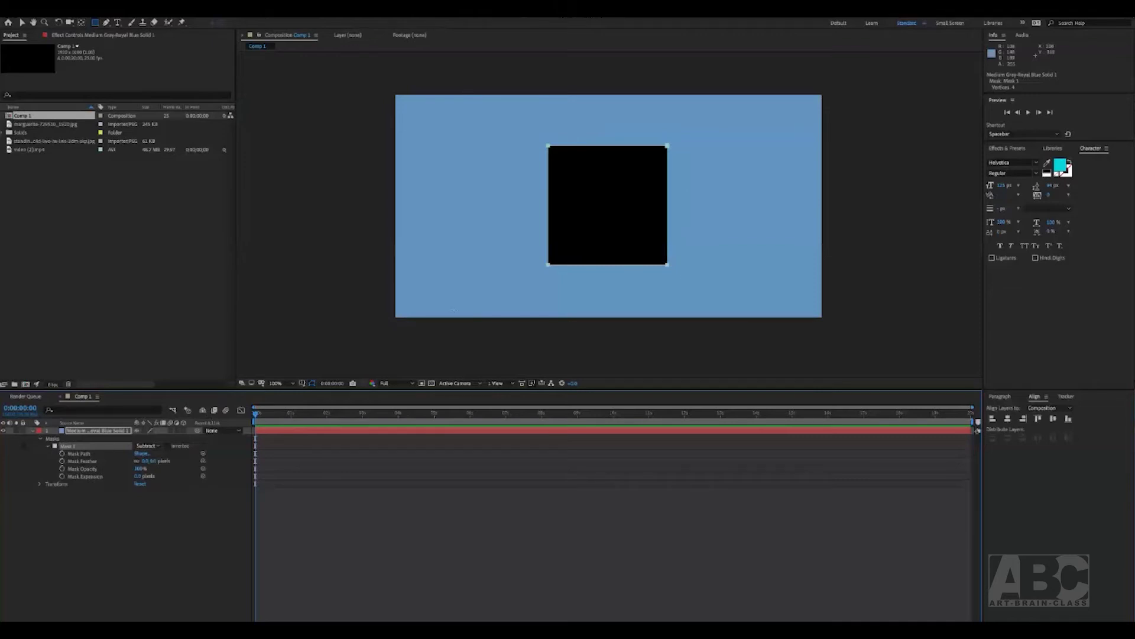
left_click(146, 447)
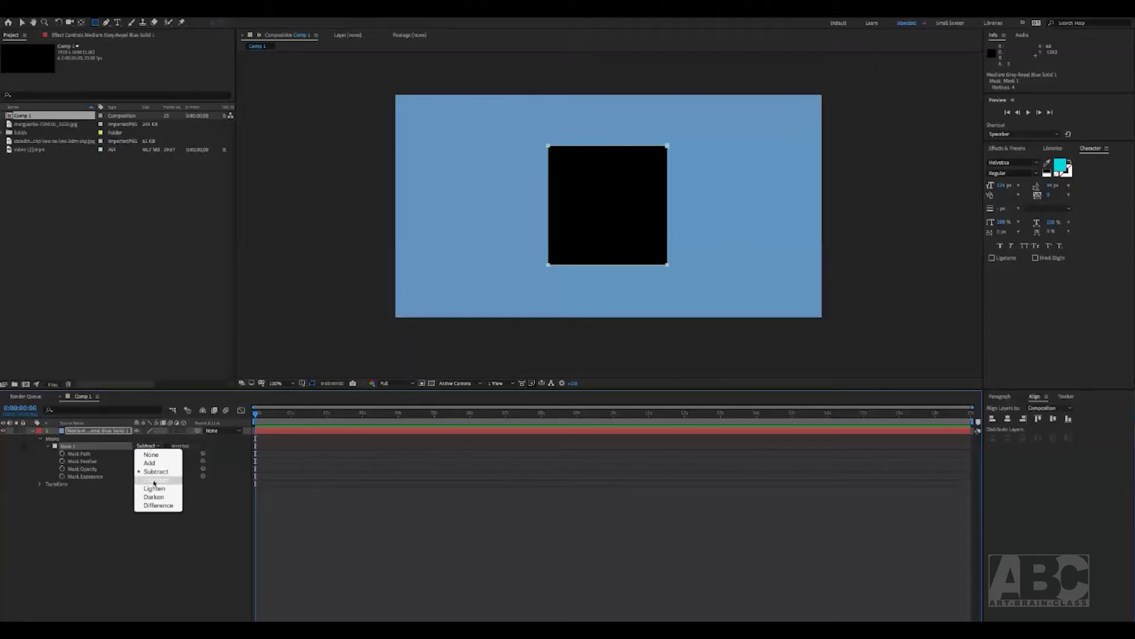
left_click(96, 431)
left_click(97, 432)
left_click(147, 445)
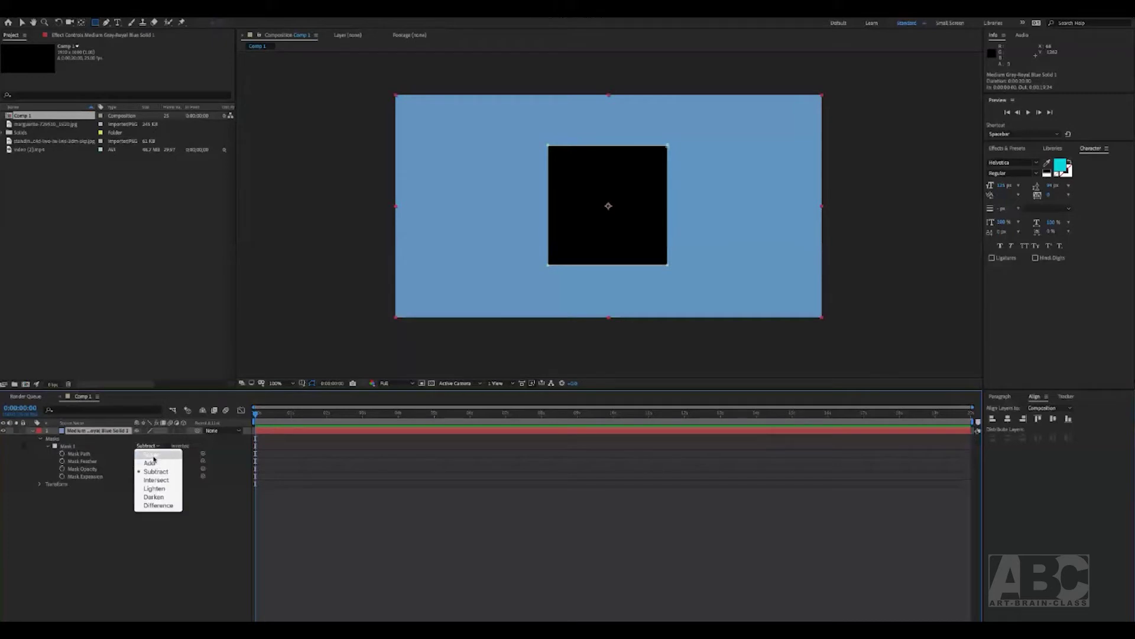
left_click(152, 455)
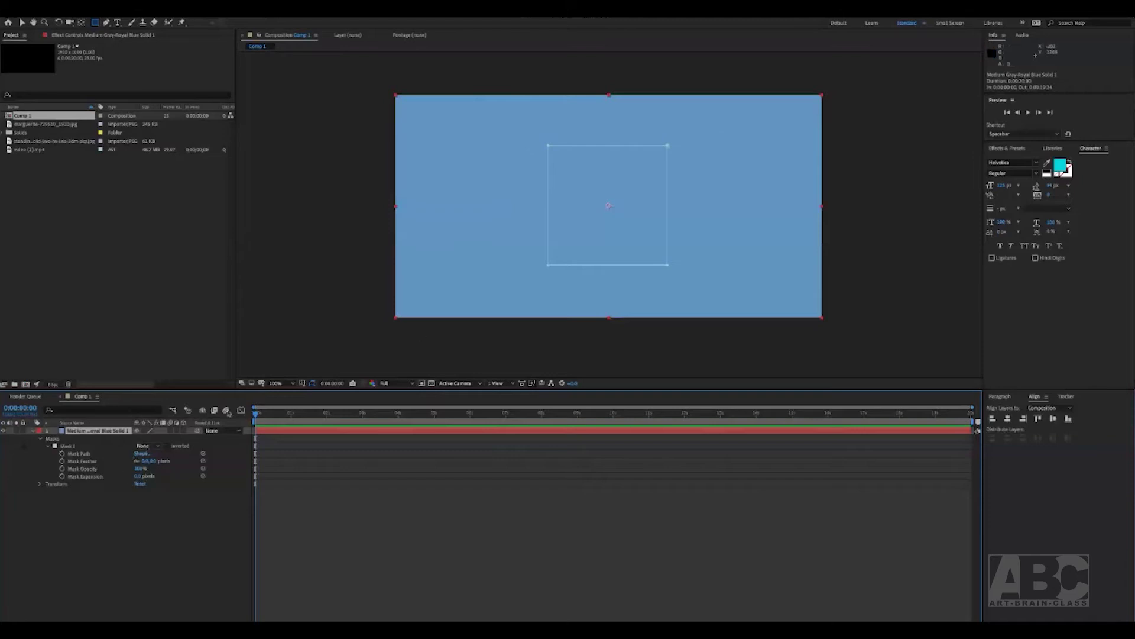
Draw a near-circular ellipse mask overlapping the square's lower-left corner and set its mode to None
left_click_drag(96, 24, 128, 45)
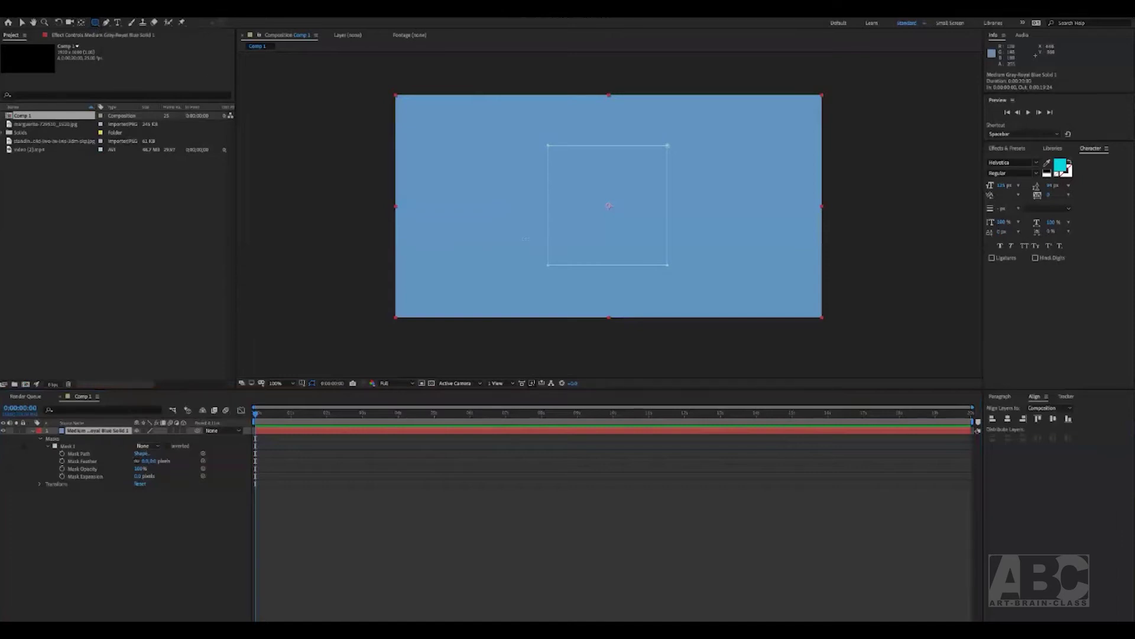
left_click_drag(506, 204, 606, 300)
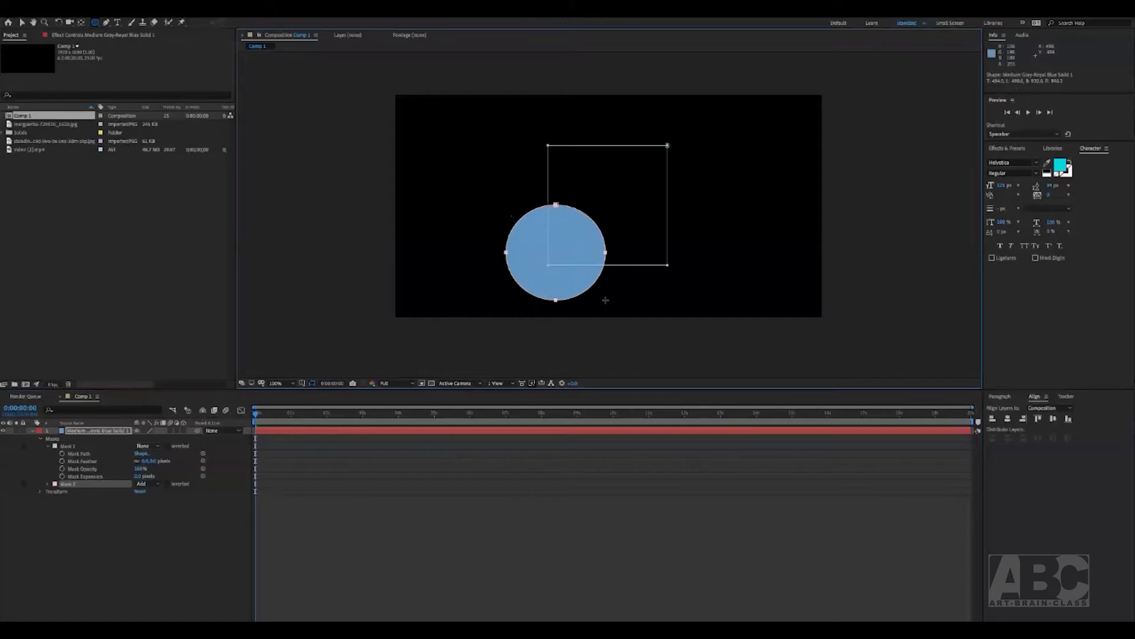
left_click(142, 484)
left_click(149, 490)
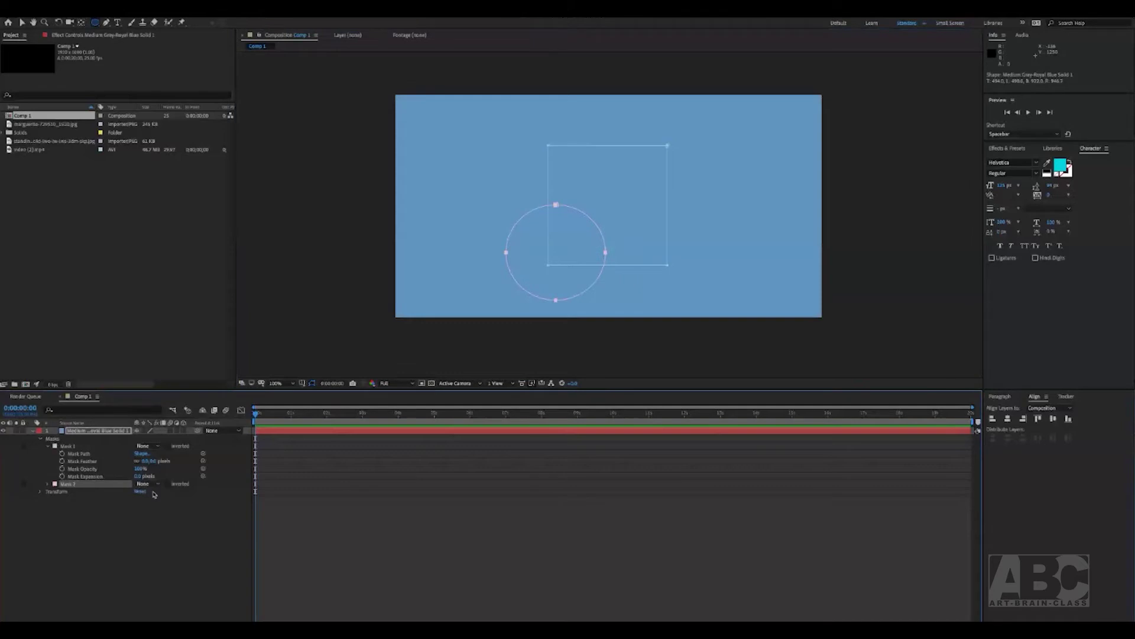
left_click(126, 525)
Set the square mask's mode to Add and the circle mask's mode to Intersect
left_click(68, 446)
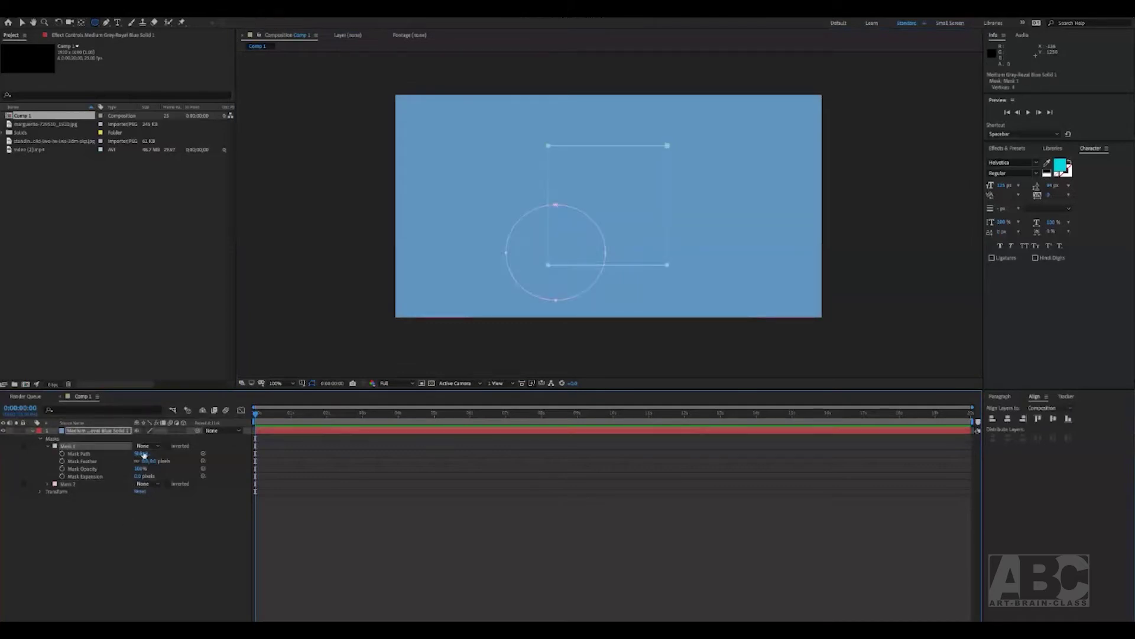
left_click(144, 446)
left_click(157, 463)
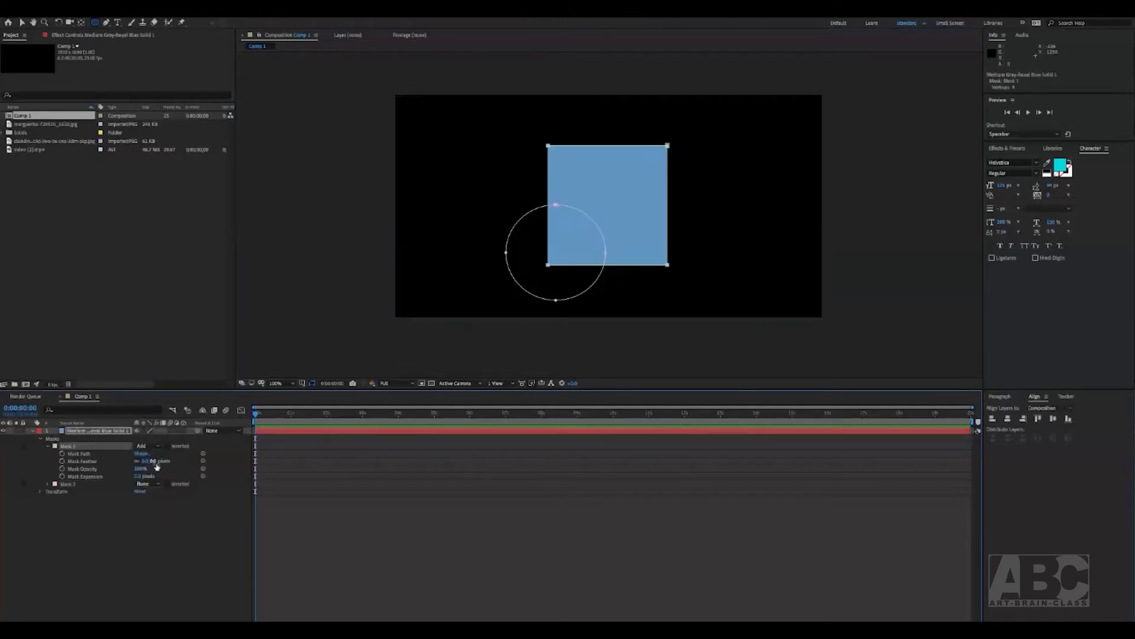
left_click(73, 484)
left_click(156, 484)
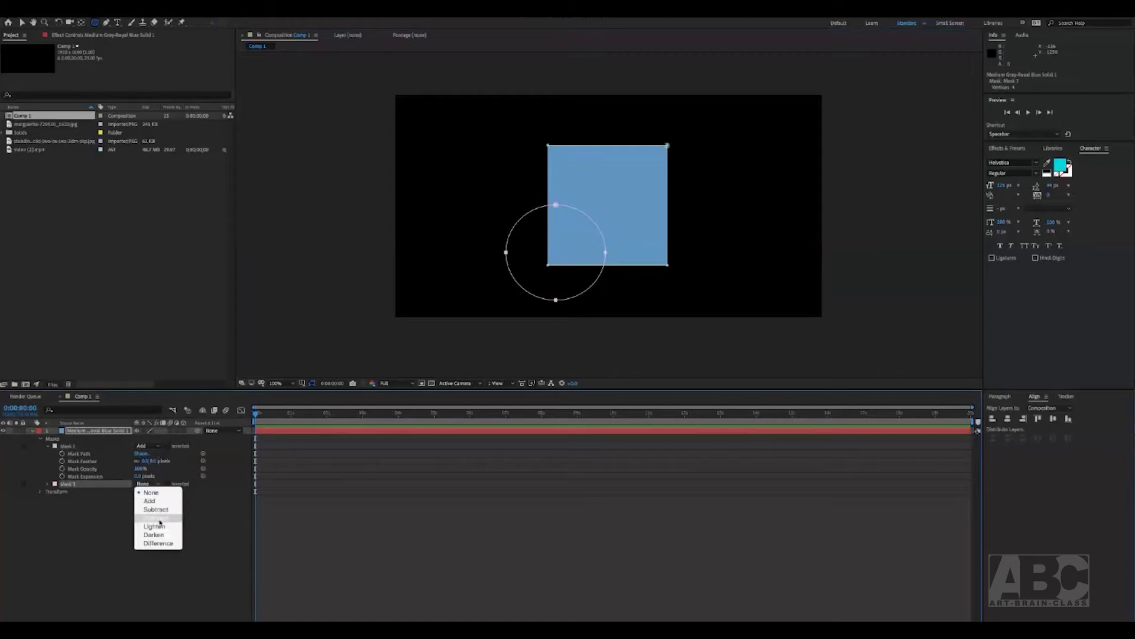
left_click(159, 519)
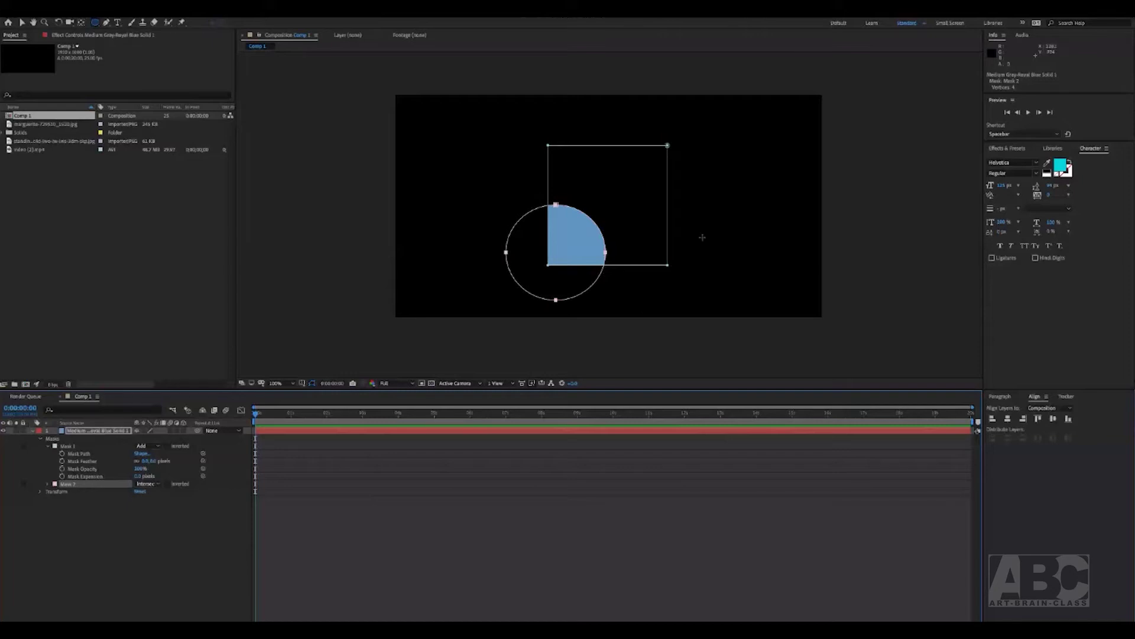
Set the circle mask's mode to Lighten and inspect the combined shape
left_click(146, 483)
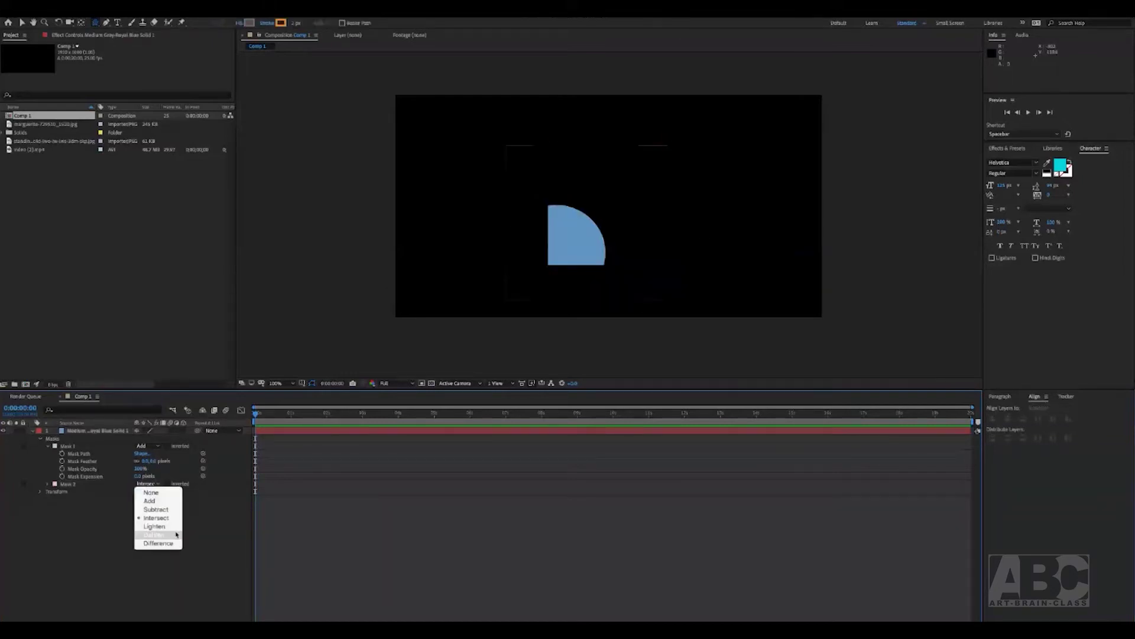
left_click(174, 528)
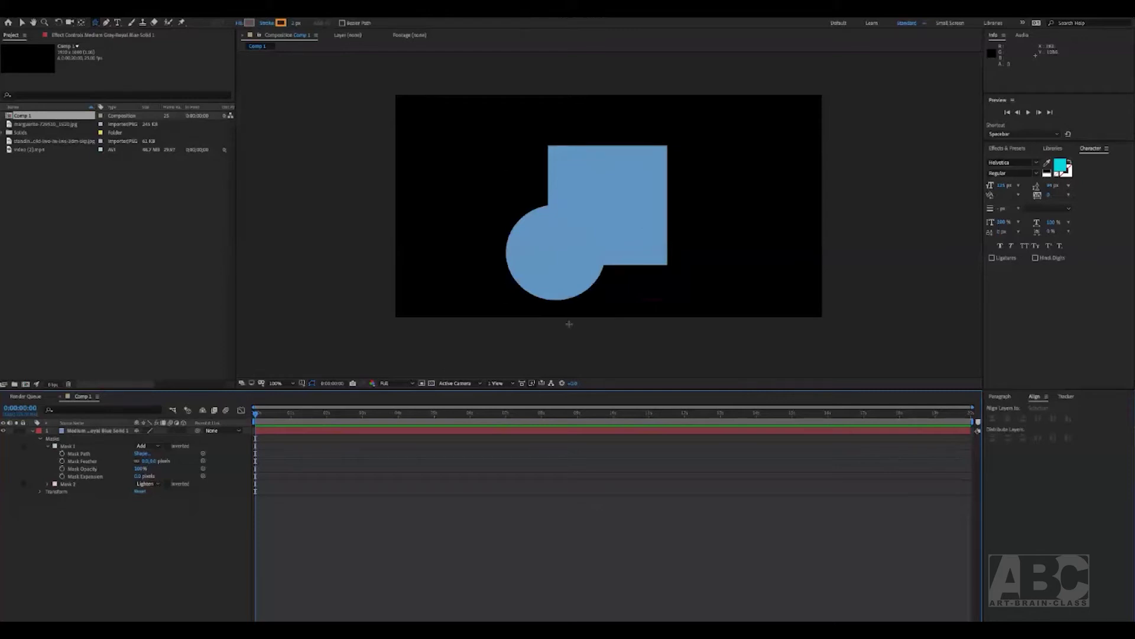
scroll(588, 199, "up", 1)
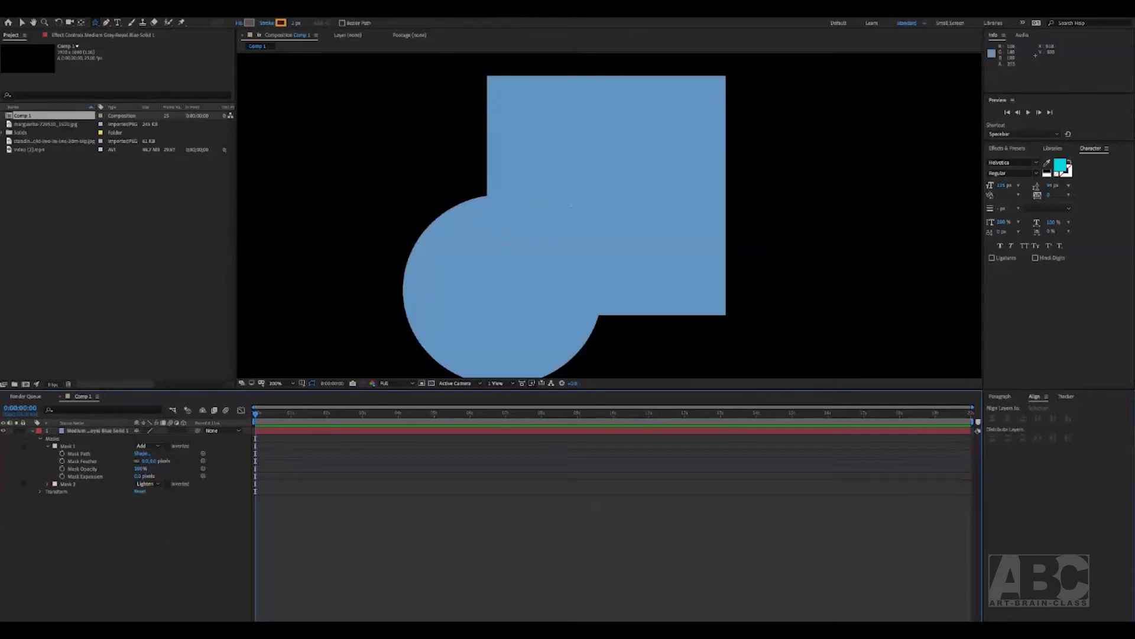
scroll(651, 148, "down", 1)
scroll(570, 213, "up", 1)
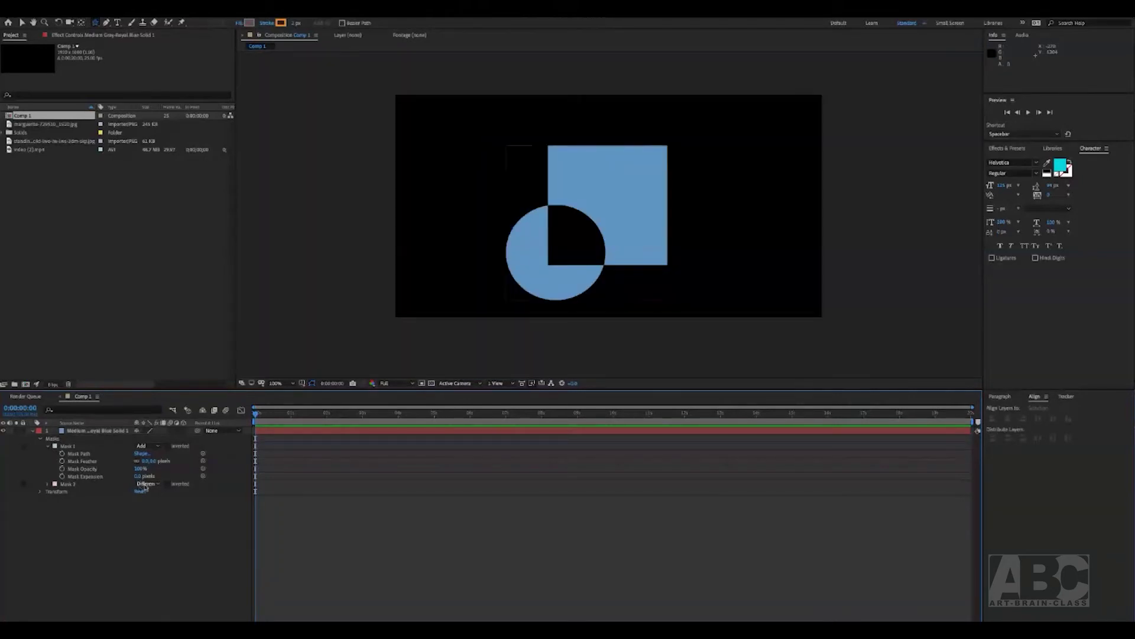
Set the circle mask's mode to Difference
left_click(146, 483)
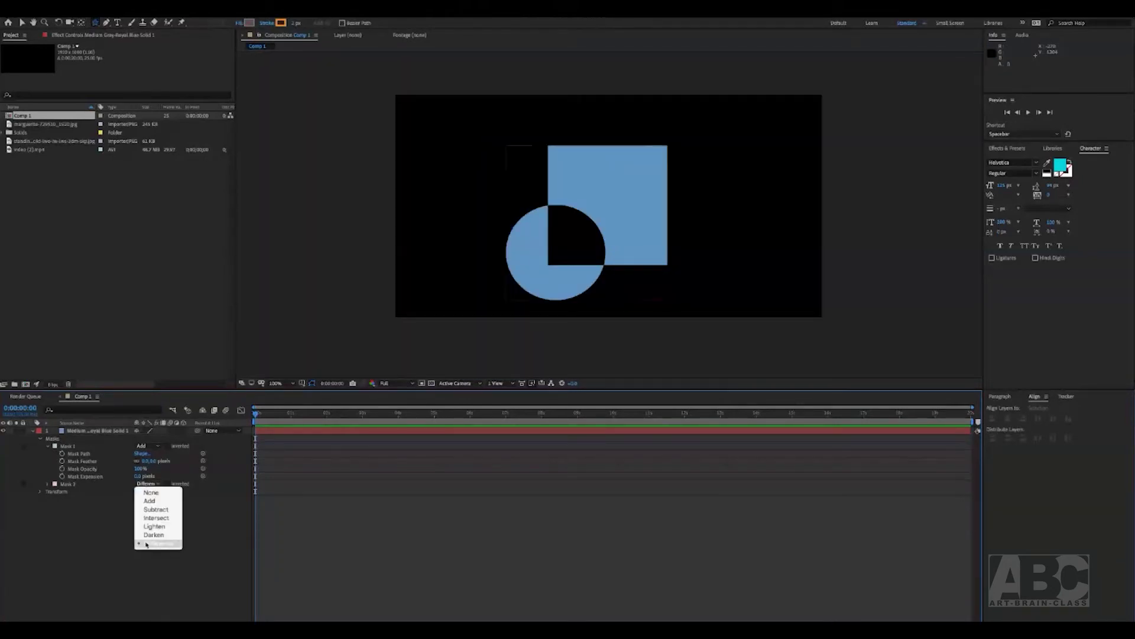
left_click(146, 543)
left_click(146, 484)
left_click(146, 544)
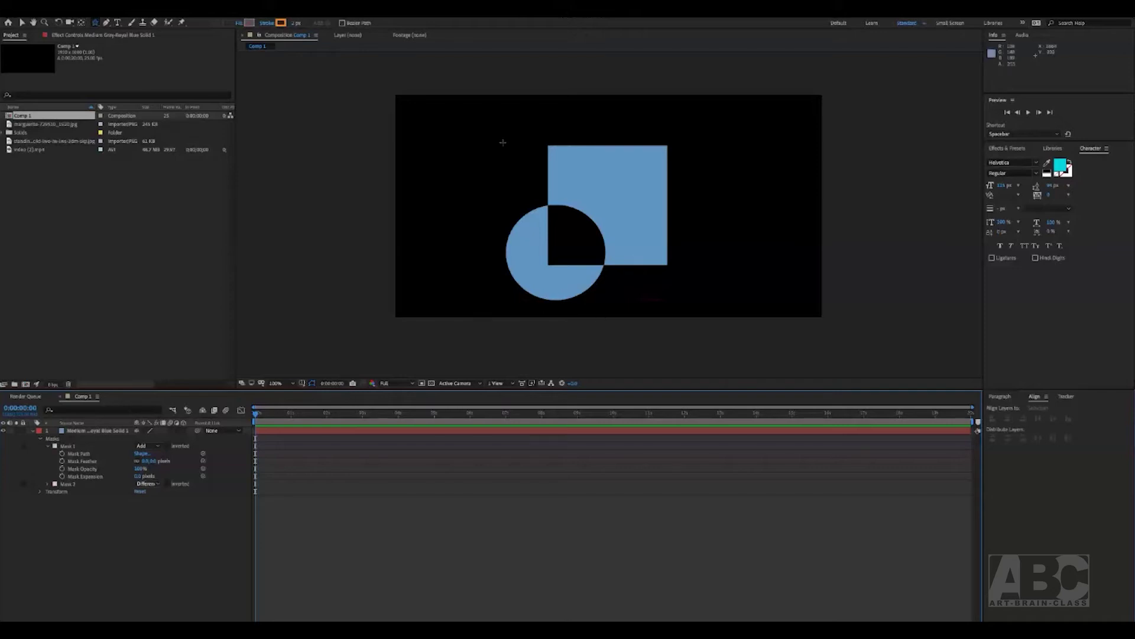
Delete the circle mask and bring up the free-transform box around the square mask with the Selection Tool
key("Delete")
key("v")
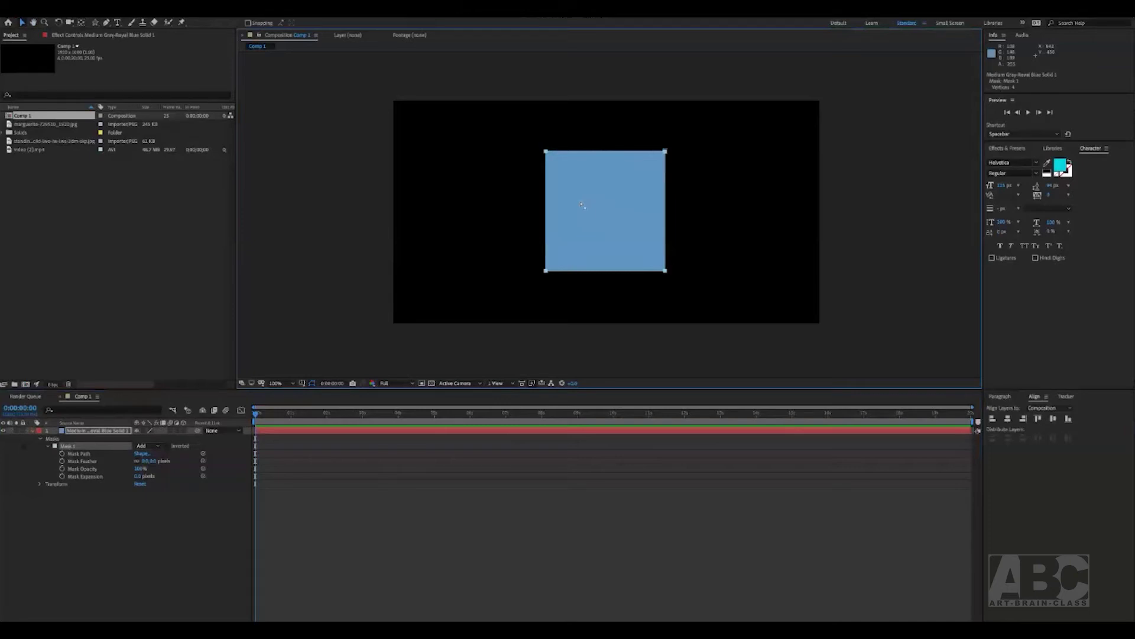
left_click(541, 169)
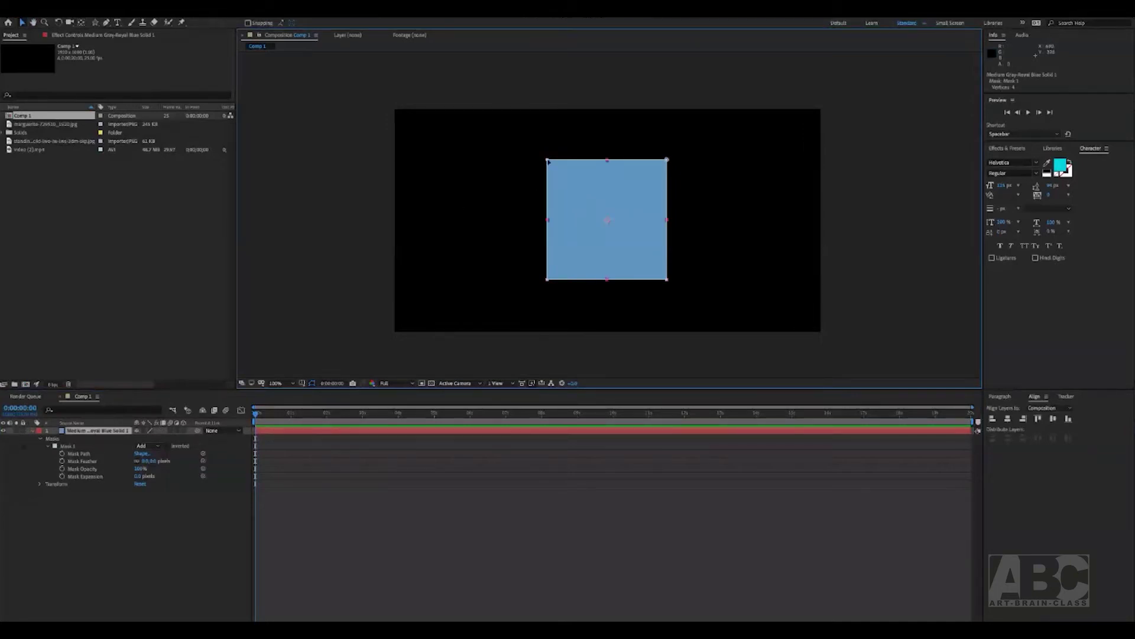
left_click(548, 161)
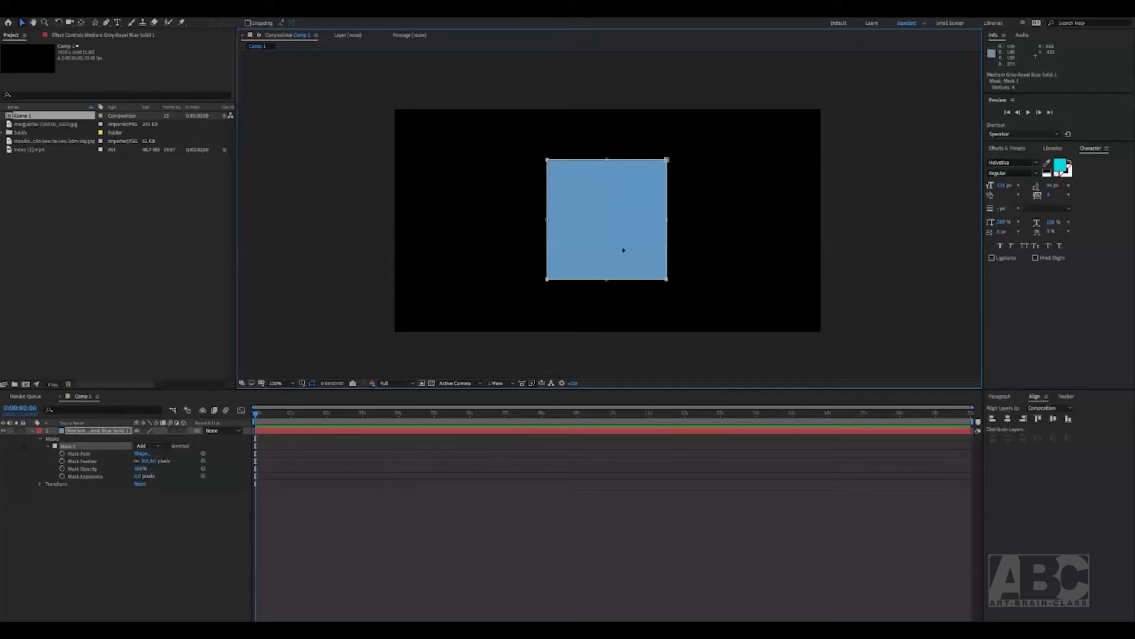
Try stretching the square mask to about double width and transforming it from its upper-right corner
left_click_drag(667, 218, 784, 219)
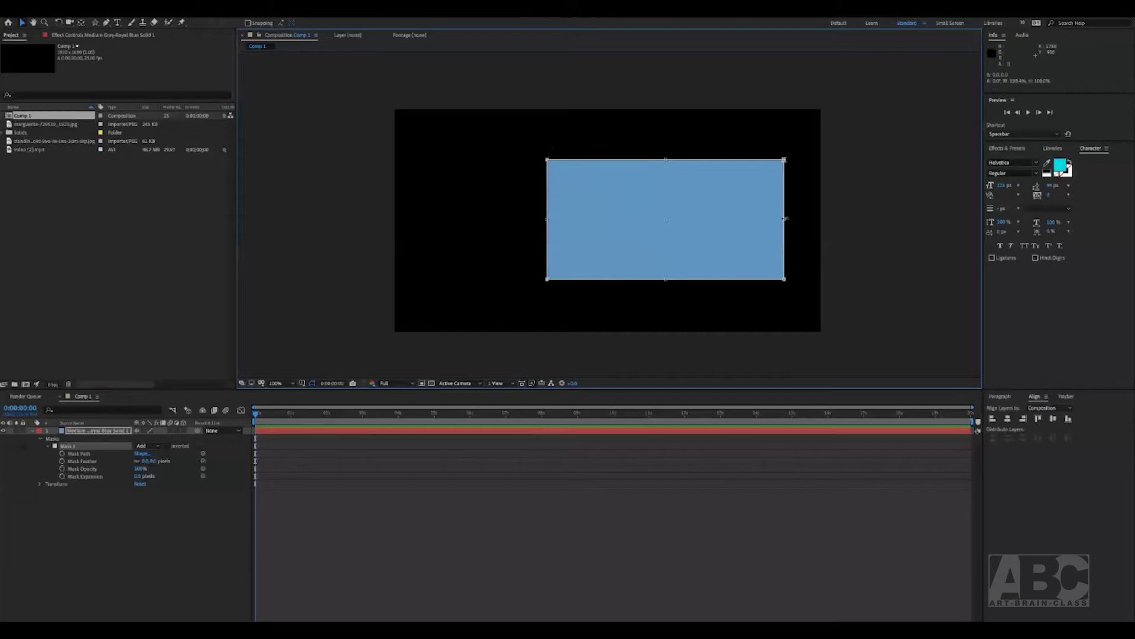
key("ctrl+z")
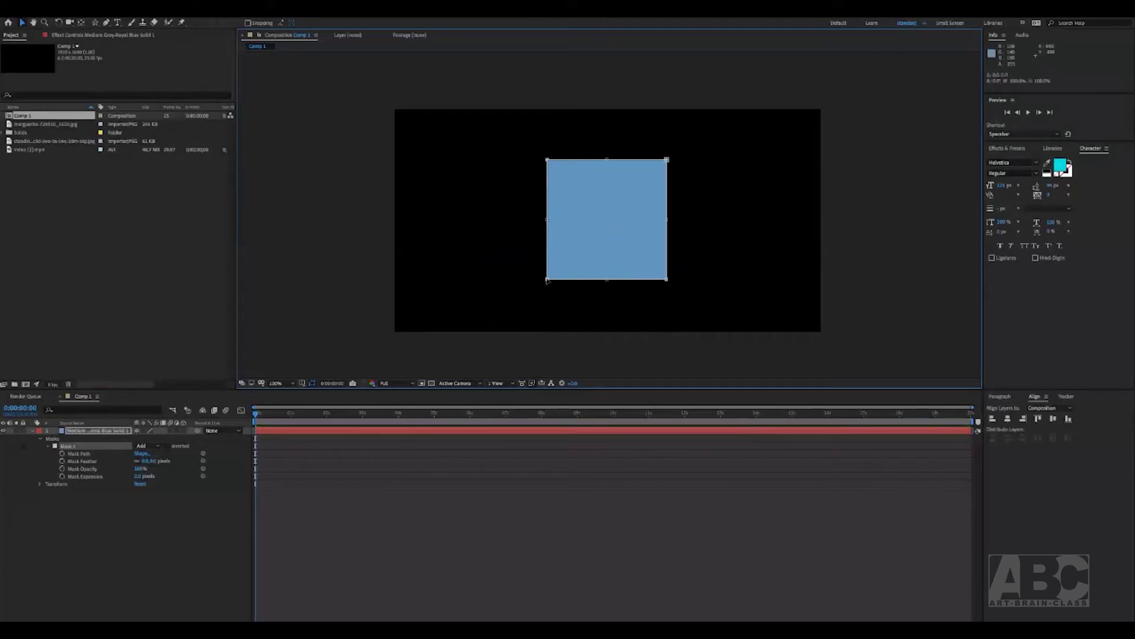
left_click_drag(676, 144, 714, 132)
key("ctrl+z")
key("ctrl+z")
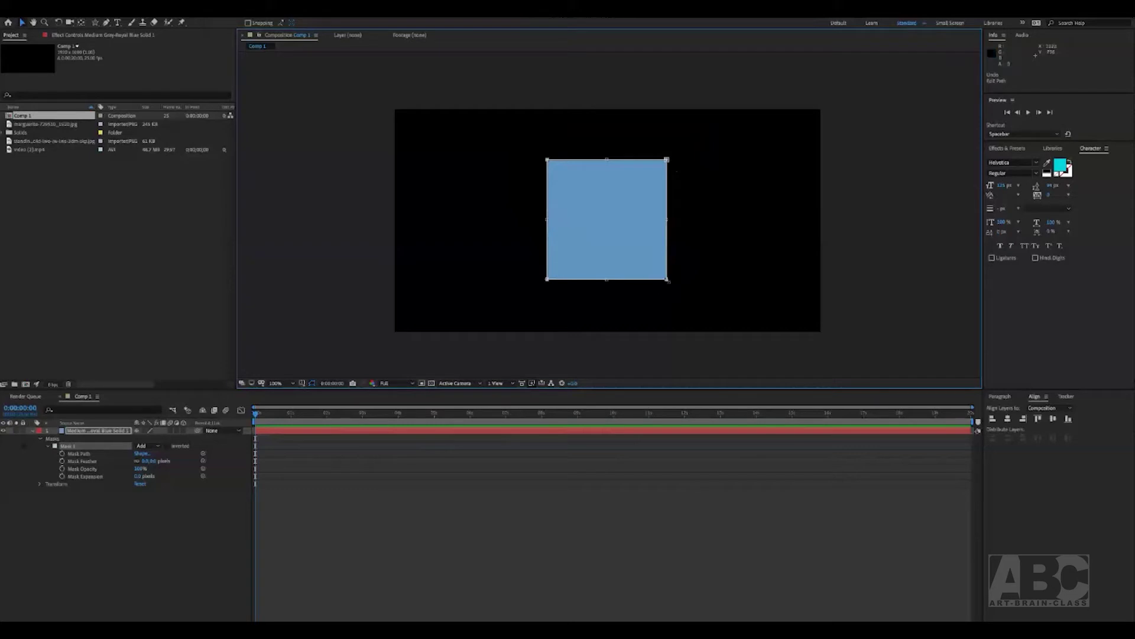
Enlarge the square mask slightly and proportionally, keeping its lower-left corner fixed
mouse_move(675, 291)
left_mouse_down()
mouse_move(663, 268)
mouse_move(612, 242)
mouse_move(697, 296)
mouse_move(674, 269)
left_mouse_up()
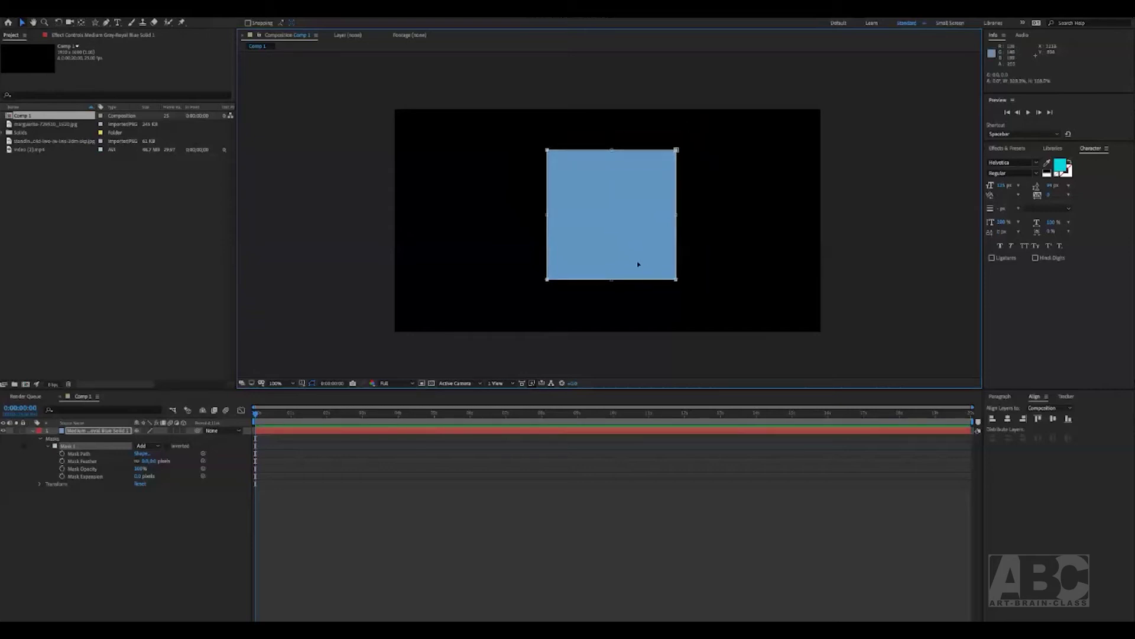
left_click(569, 184)
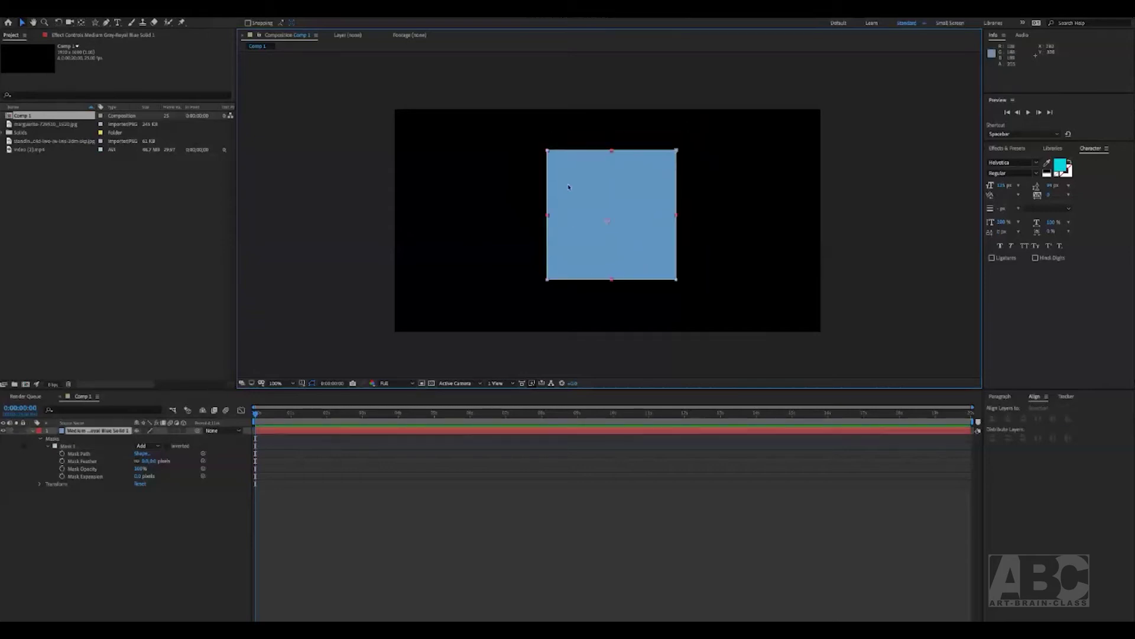
Select the square mask's two upper vertices and raise its top edge slightly with a free transform
left_click(549, 152)
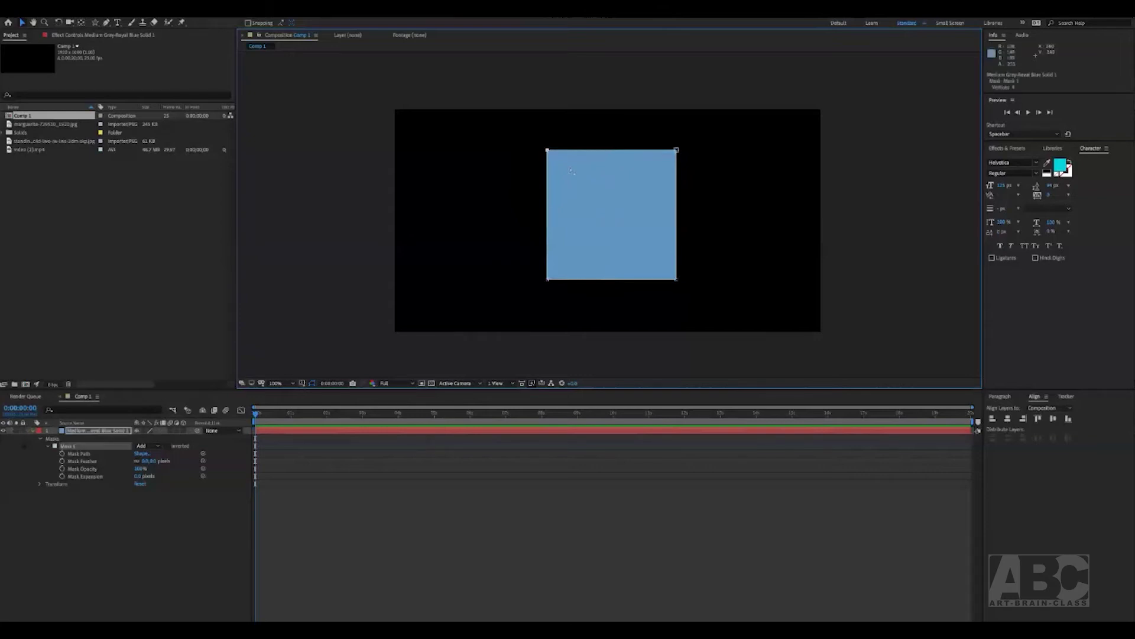
left_click(678, 150)
key("period")
key("period")
left_click_drag(647, 127, 646, 251)
key("v")
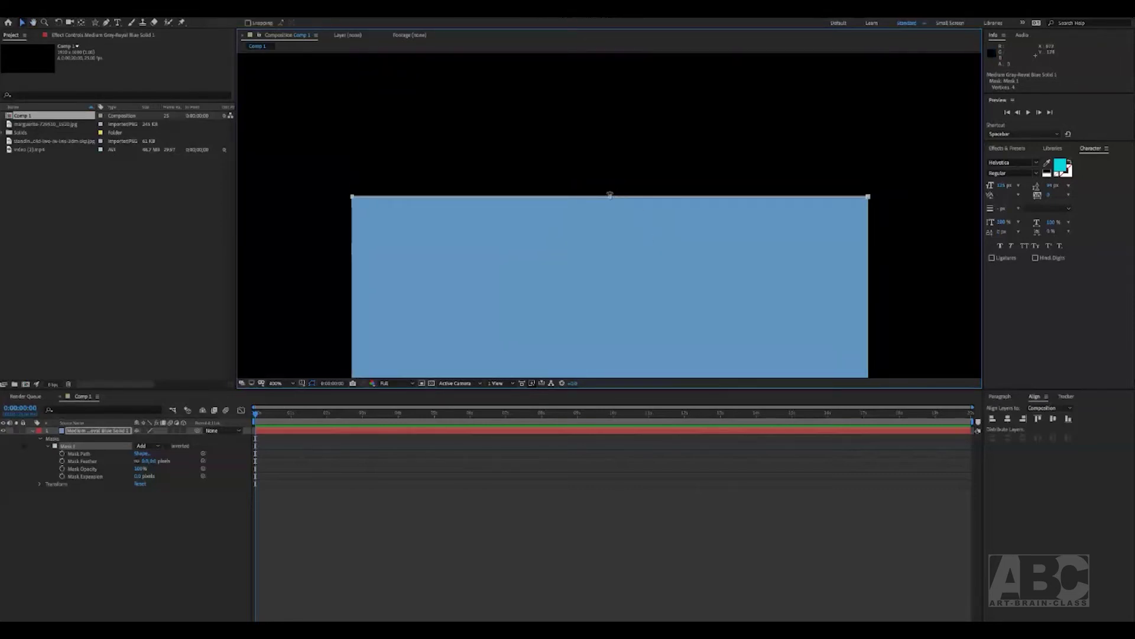
left_click_drag(610, 195, 616, 96)
key("comma")
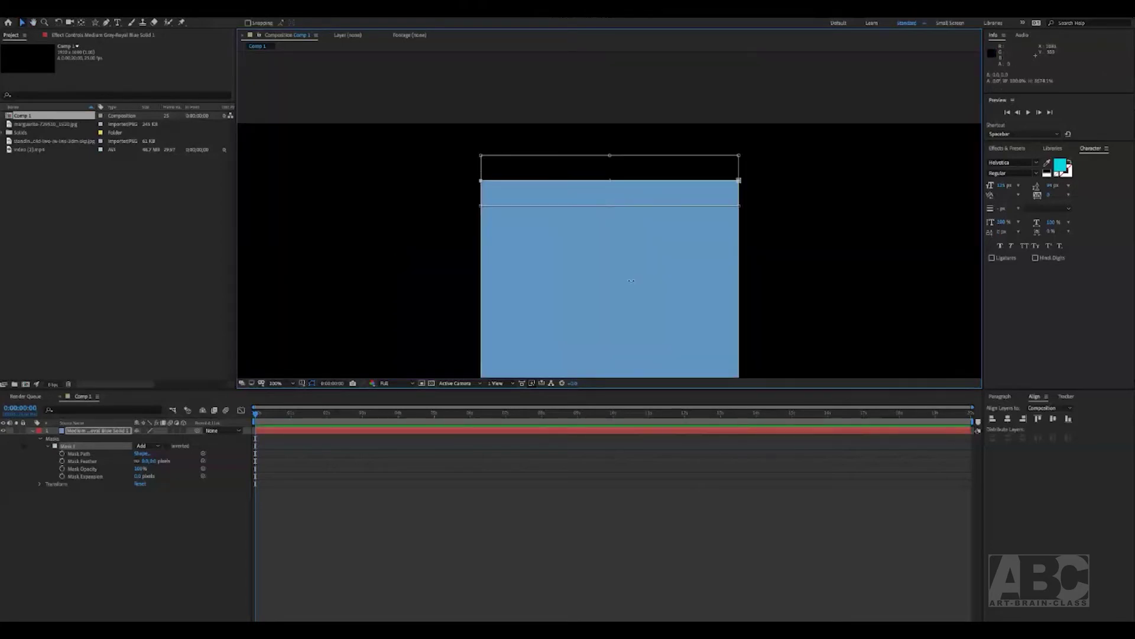
left_click_drag(586, 247, 587, 145)
mouse_move(592, 185)
left_mouse_down()
mouse_move(596, 209)
mouse_move(585, 205)
left_mouse_up()
key("comma")
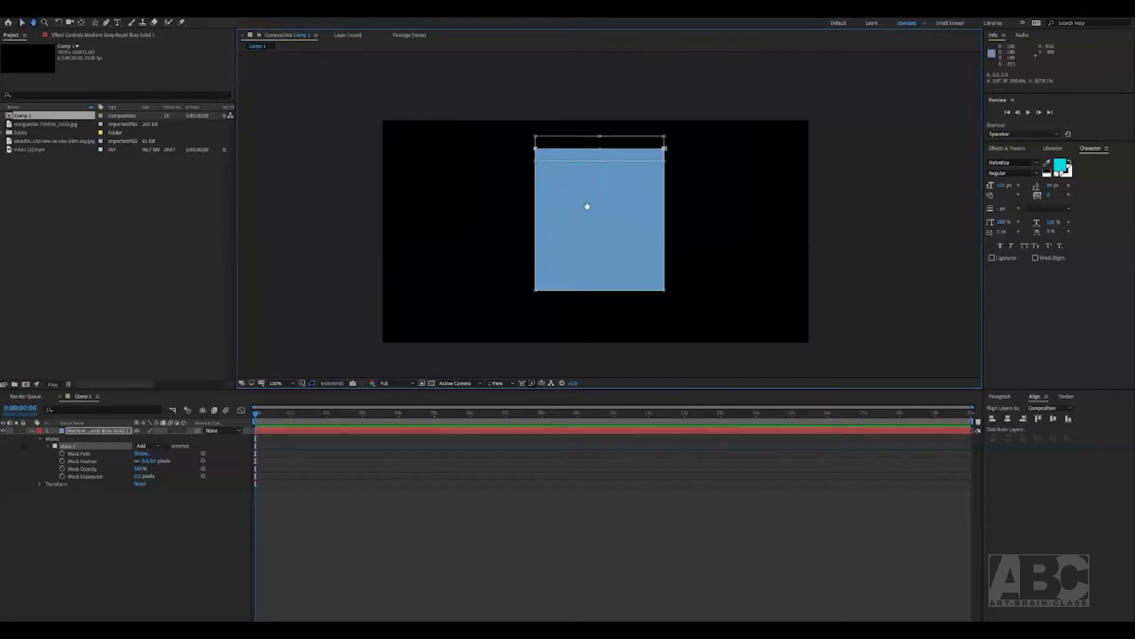
Undo the last free transform that raised the square mask's top edge
key("v")
key("ctrl+z")
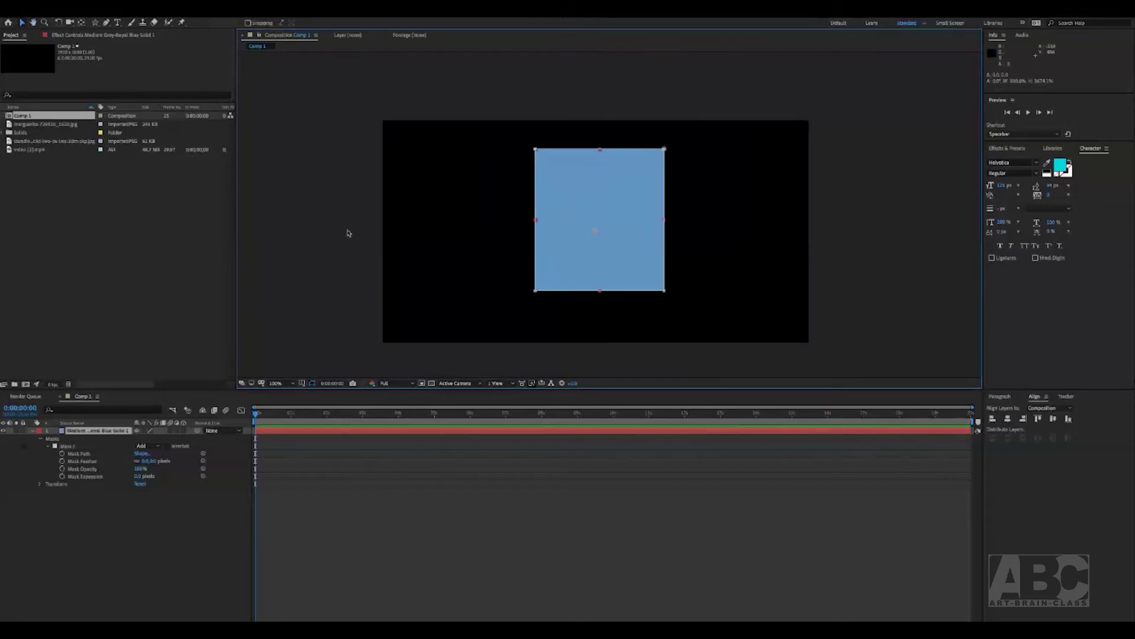
key("ctrl+z")
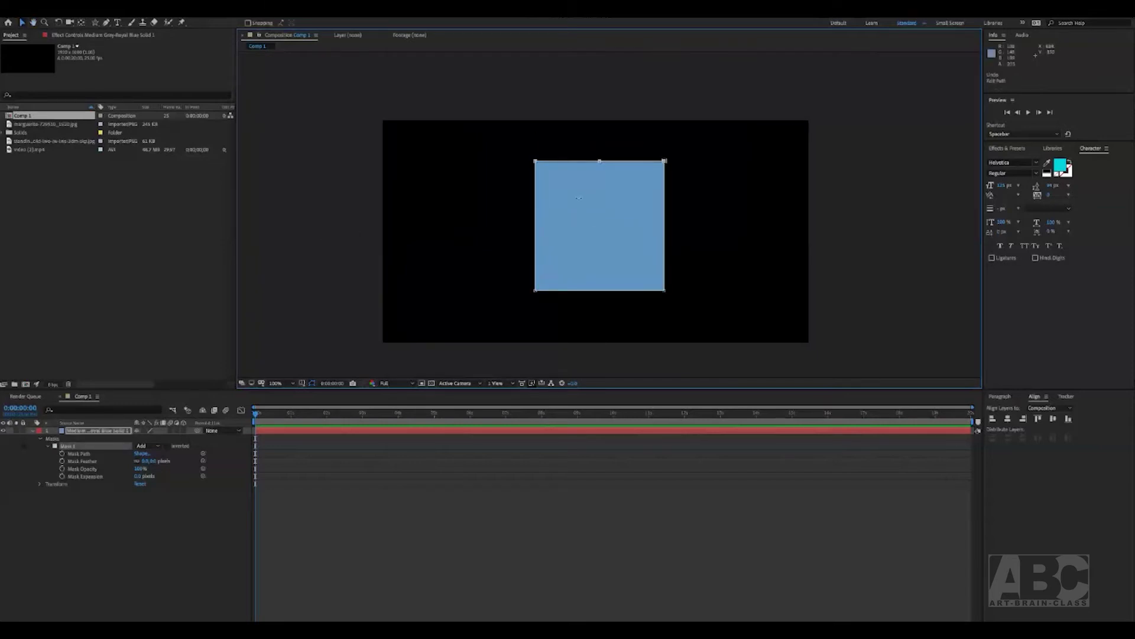
Reshape the square mask by moving its upper-right vertex deep inward, then out past the right edge at about mid-height
key("period")
left_click(745, 125)
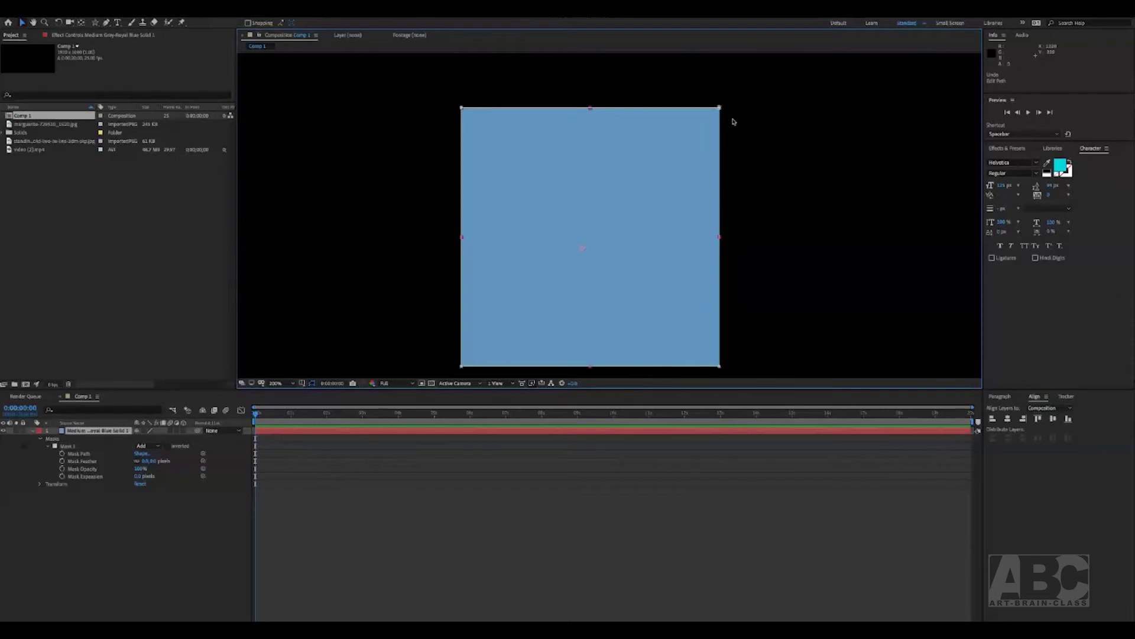
left_click(719, 108)
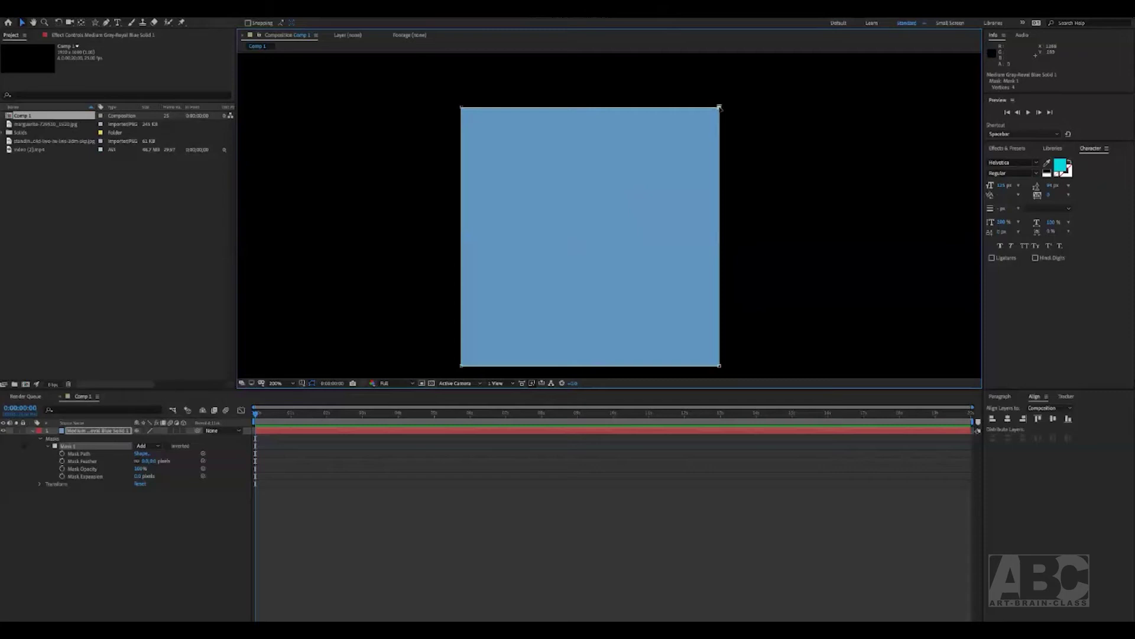
left_click_drag(719, 109, 527, 297)
key("comma")
key("h")
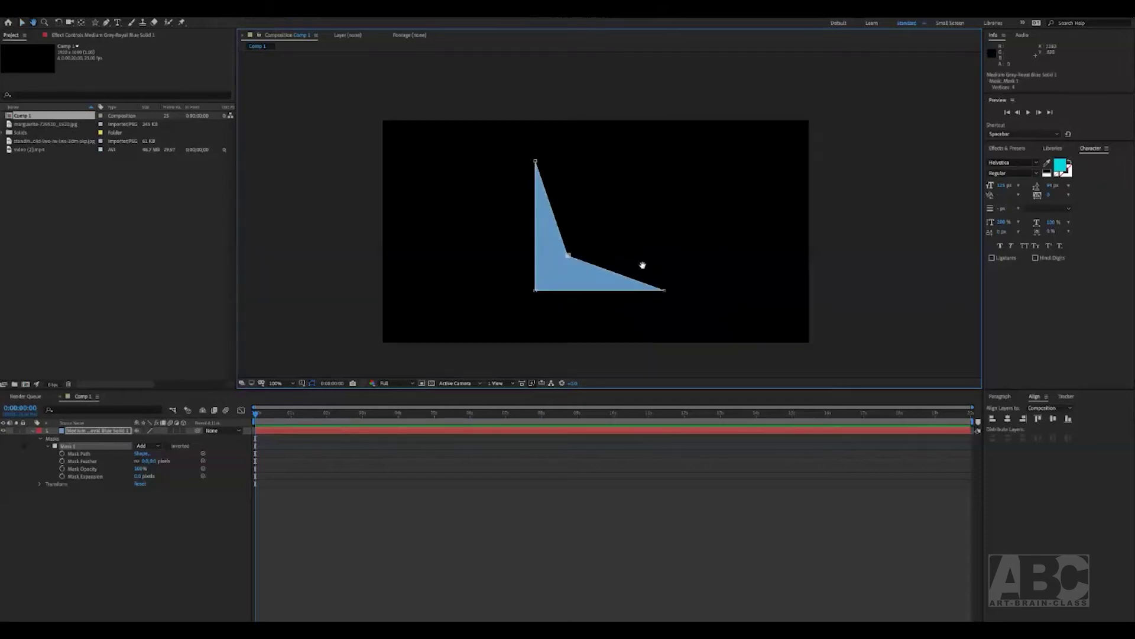
left_click_drag(642, 265, 620, 270)
key("v")
left_click_drag(545, 261, 664, 250)
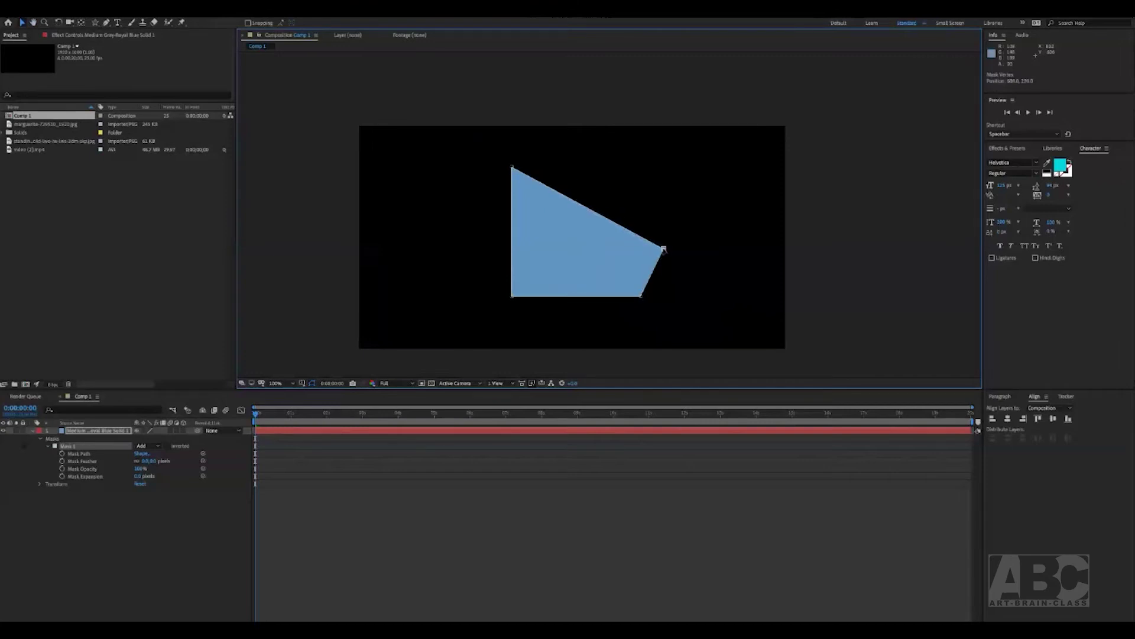
Replace the square mask with a centred pentagon mask and move its top and right vertices to fold the outline inward
key("Delete")
key("q")
left_click_drag(572, 237, 610, 284)
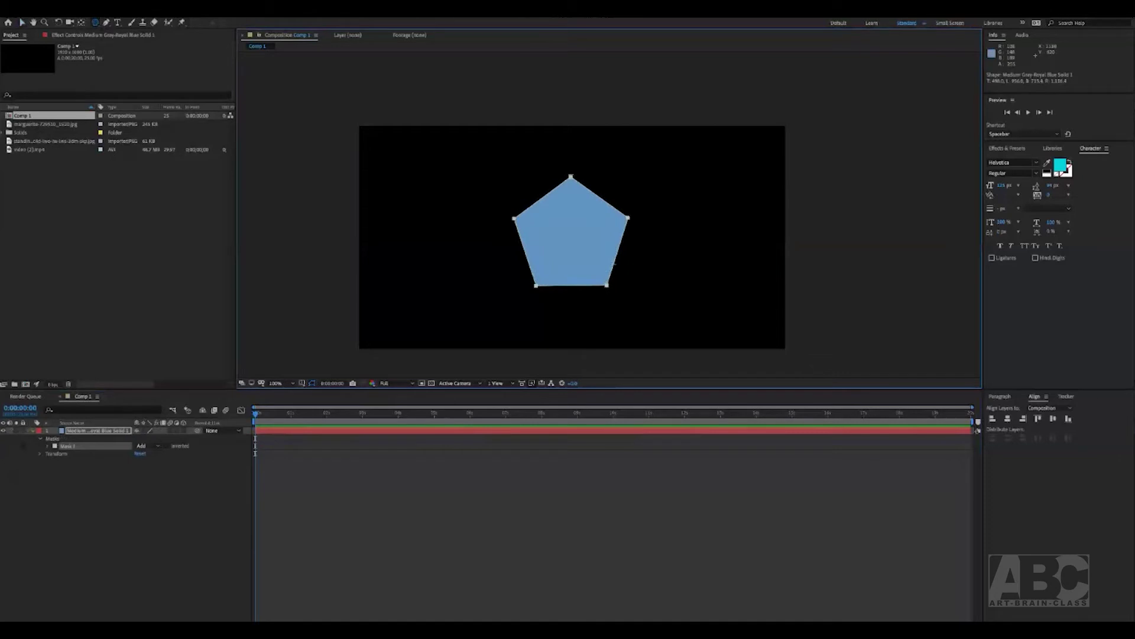
key("v")
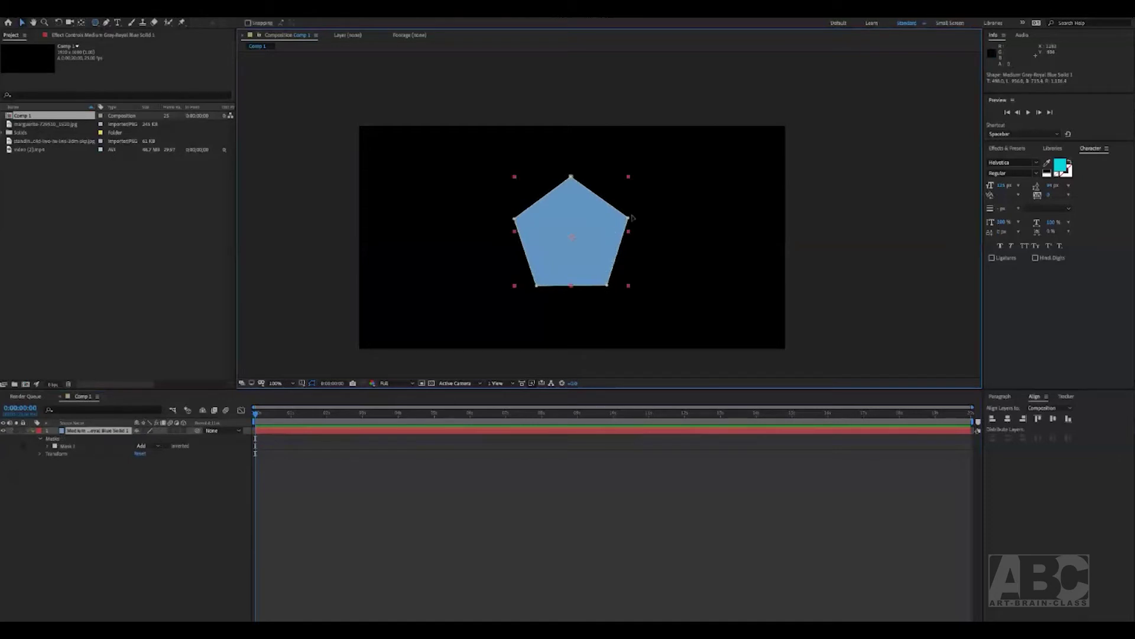
left_click_drag(638, 217, 676, 282)
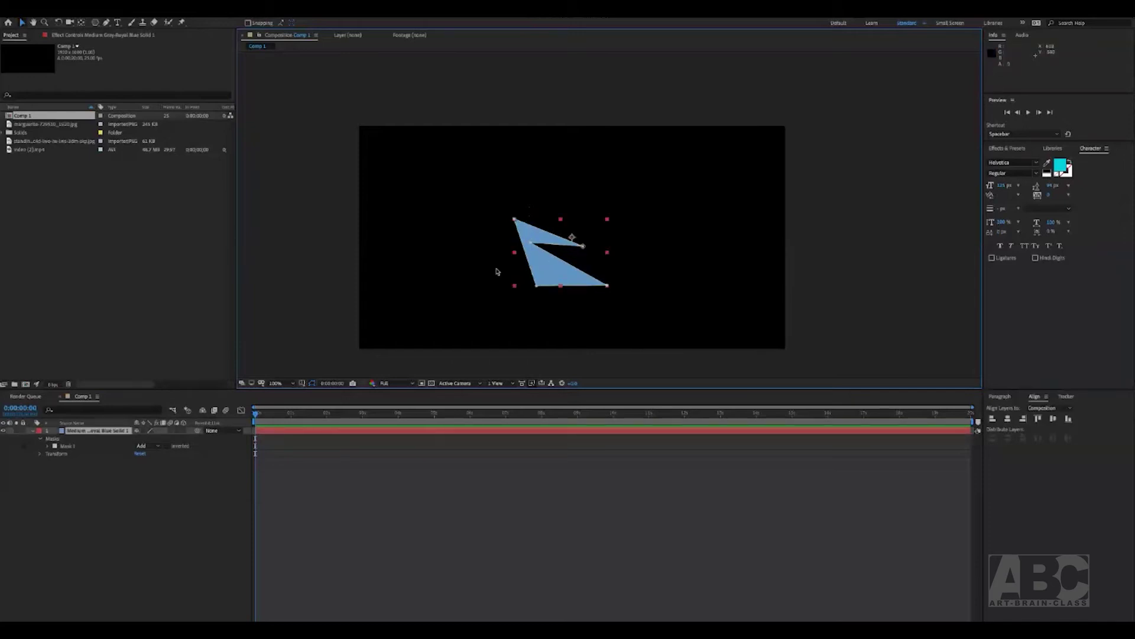
Try deleting the innermost vertex of the reshaped pentagon mask
left_click(529, 244)
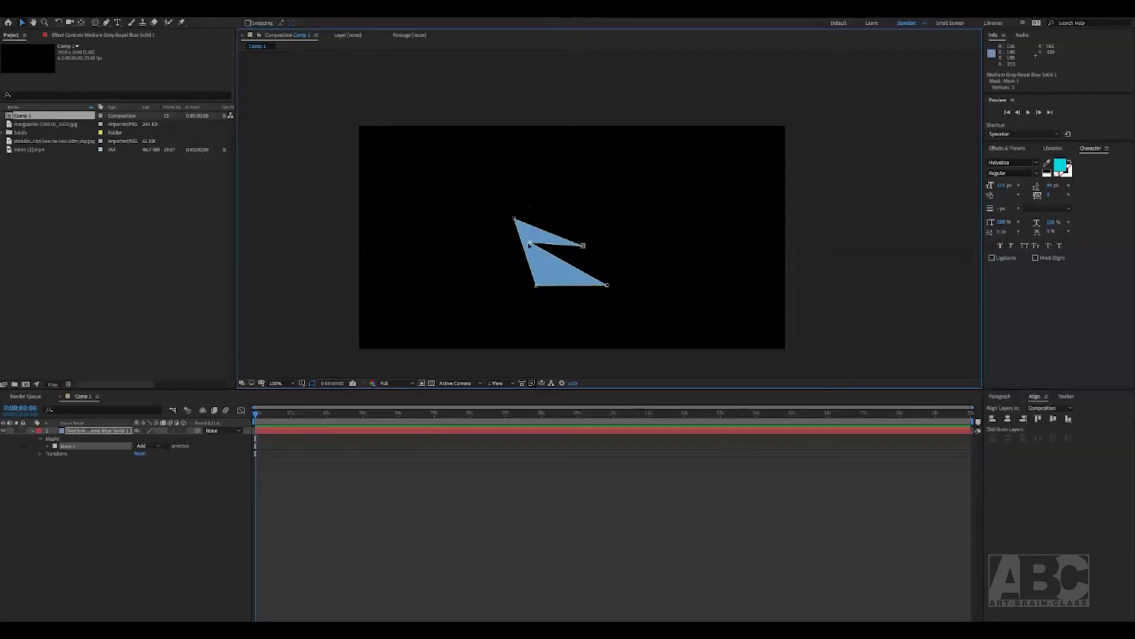
key("Delete")
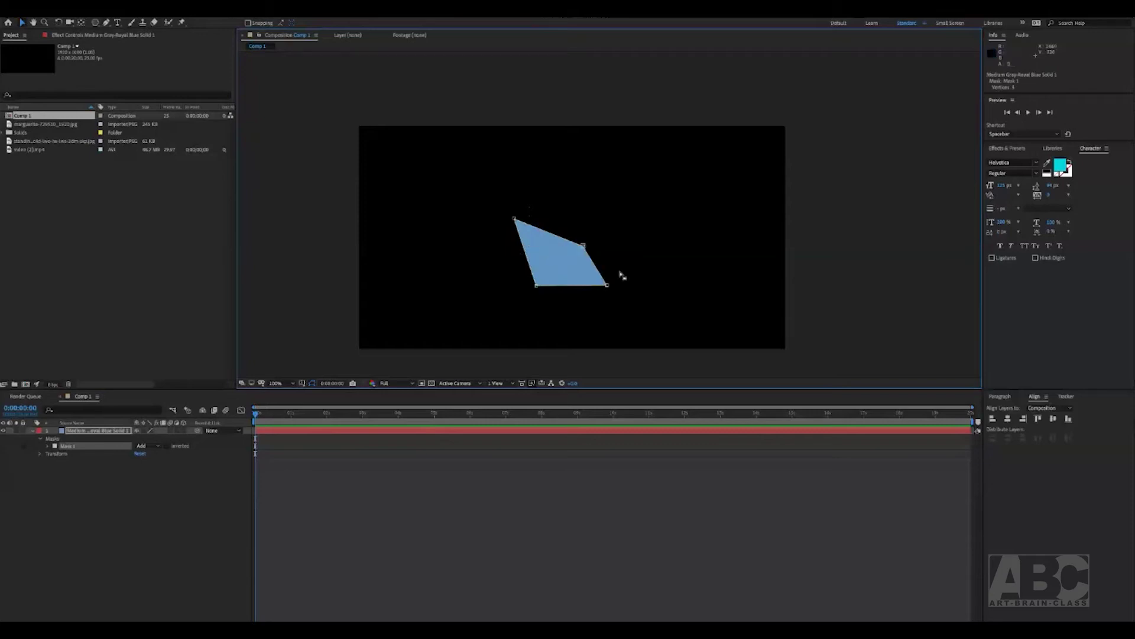
key("ctrl+z")
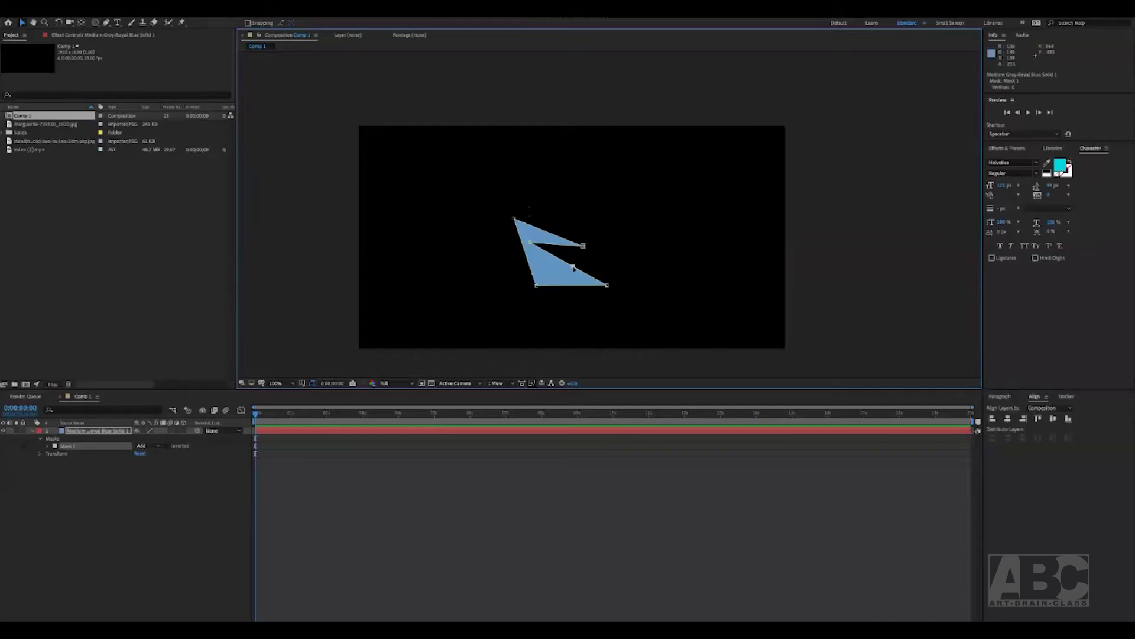
Add a vertex on the mask's lower diagonal edge, pull it outward to the right and raise it slightly
left_click_drag(574, 267, 618, 267)
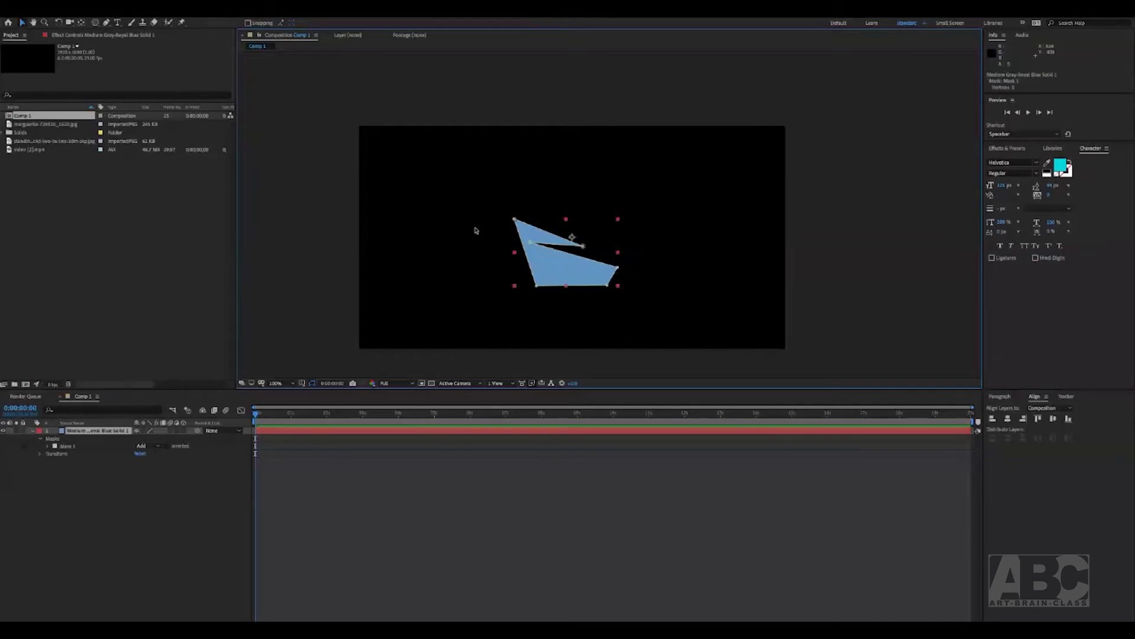
key("period")
left_click_drag(464, 357, 506, 290)
left_click(506, 288)
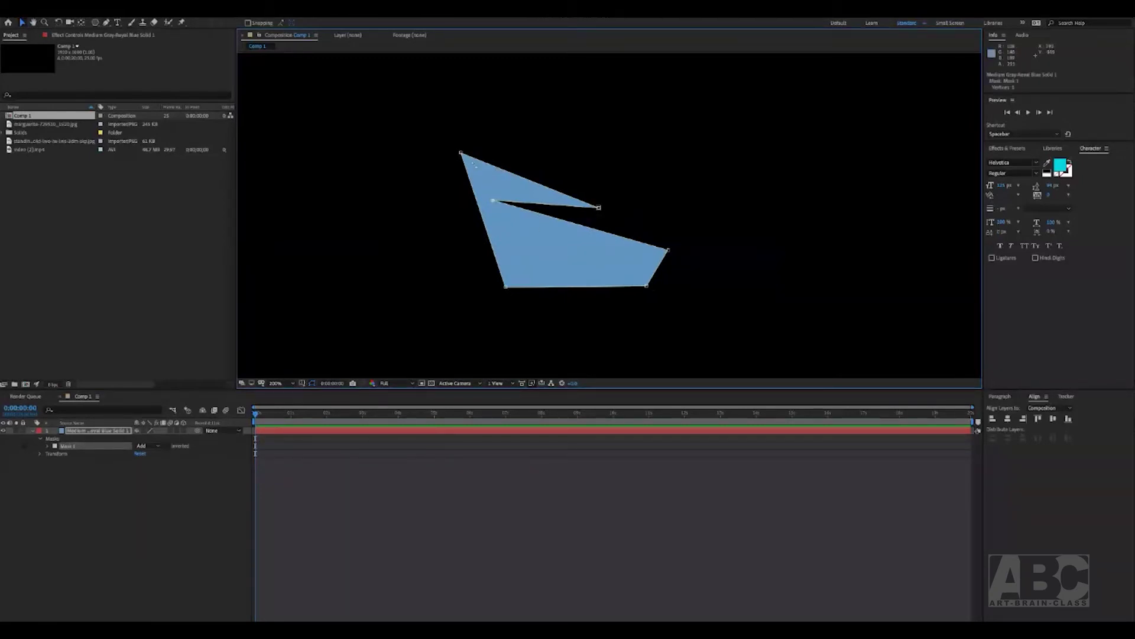
left_click(700, 261)
left_click(668, 251)
left_click_drag(669, 251, 666, 224)
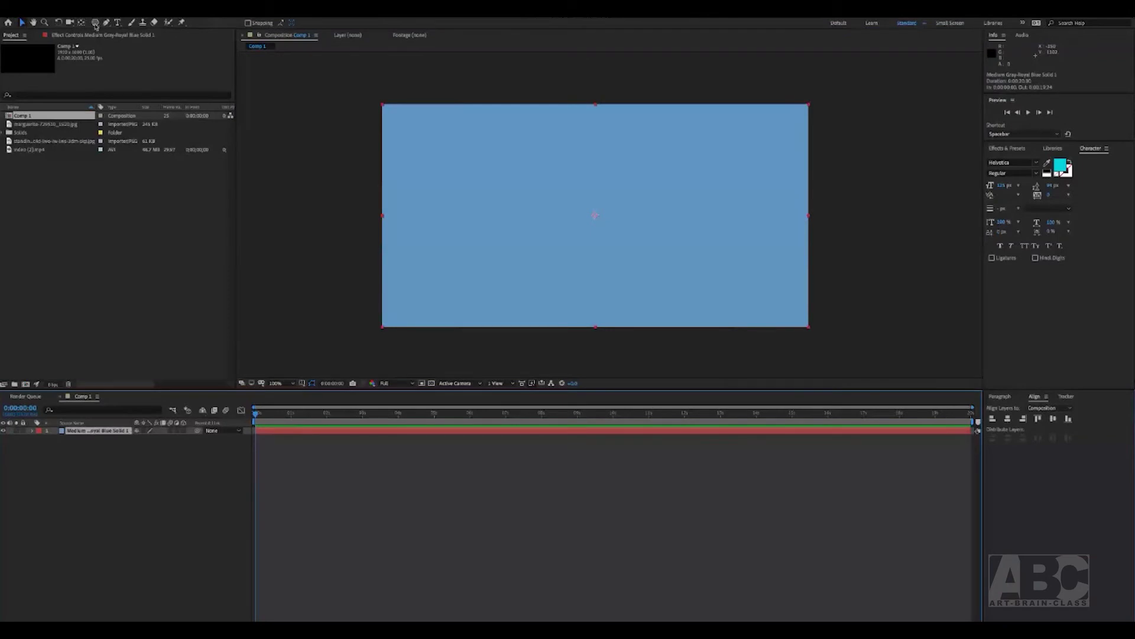
Draw a circular mask outward from the centre of the blue solid and reveal its mask properties
left_click(95, 23)
left_click(134, 42)
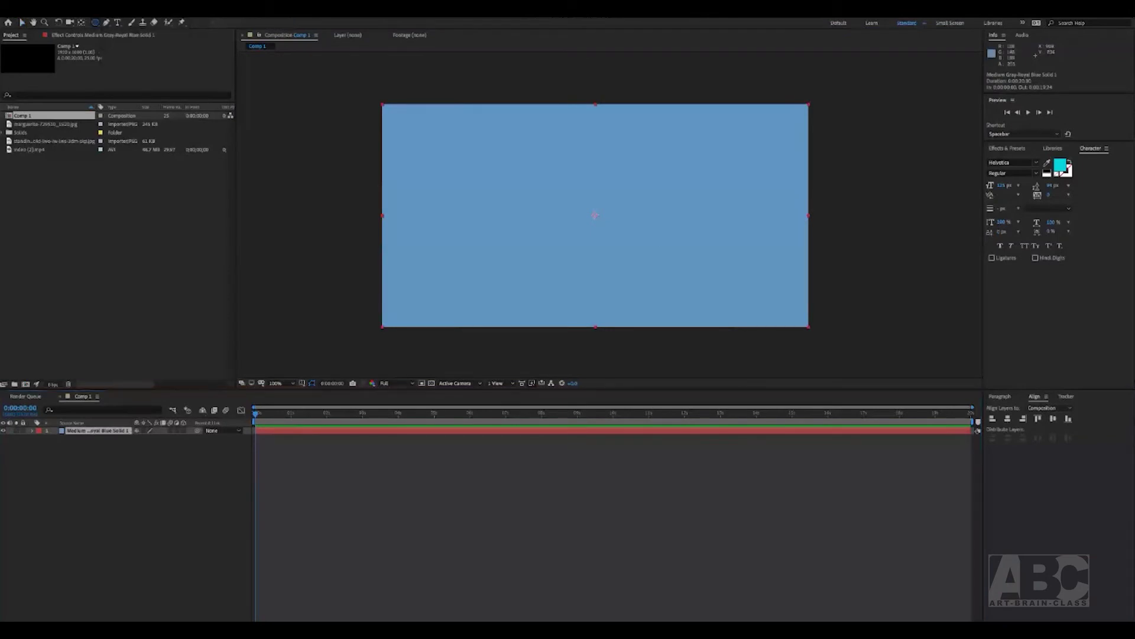
left_click_drag(595, 216, 659, 269)
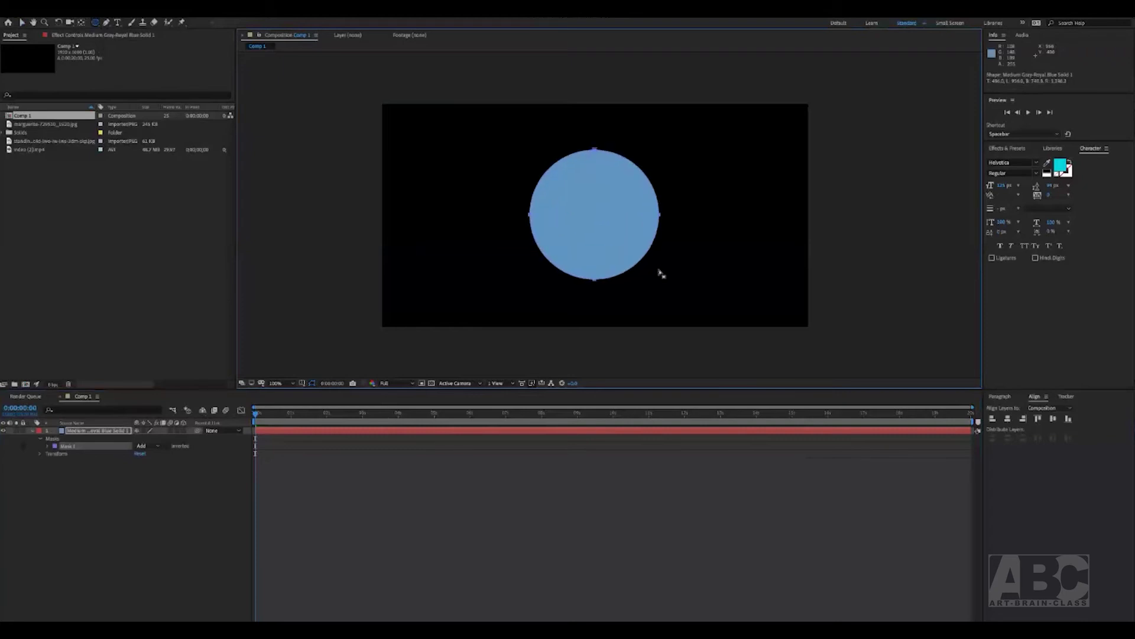
key("v")
left_click(47, 445)
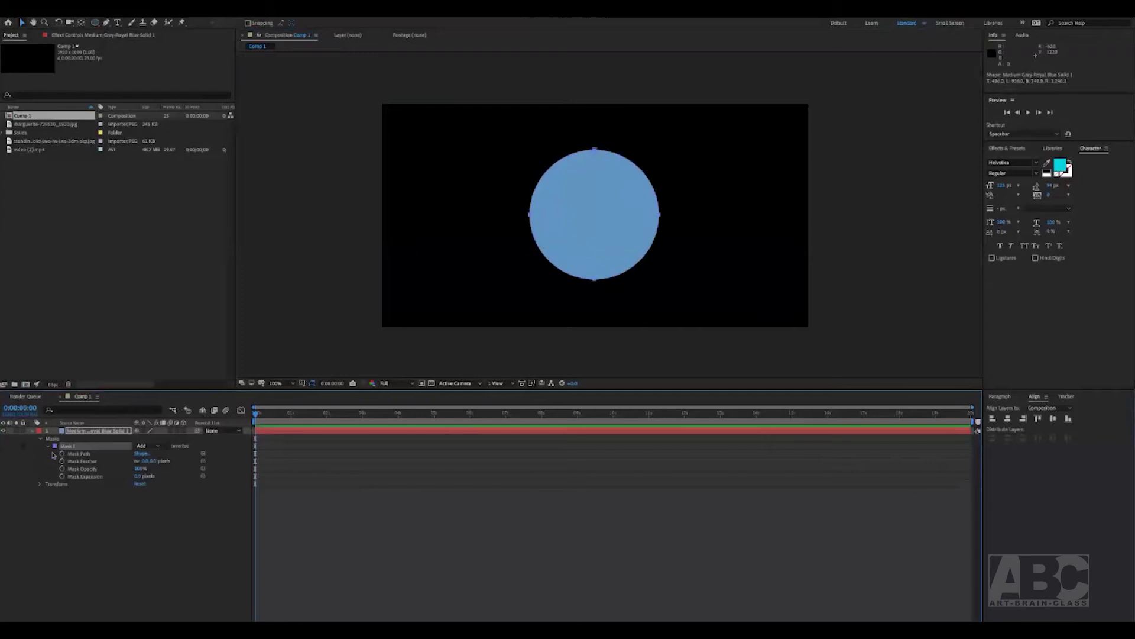
Increase the circle mask's feather until its edge is heavily blurred, and deselect the layer
left_click(80, 462)
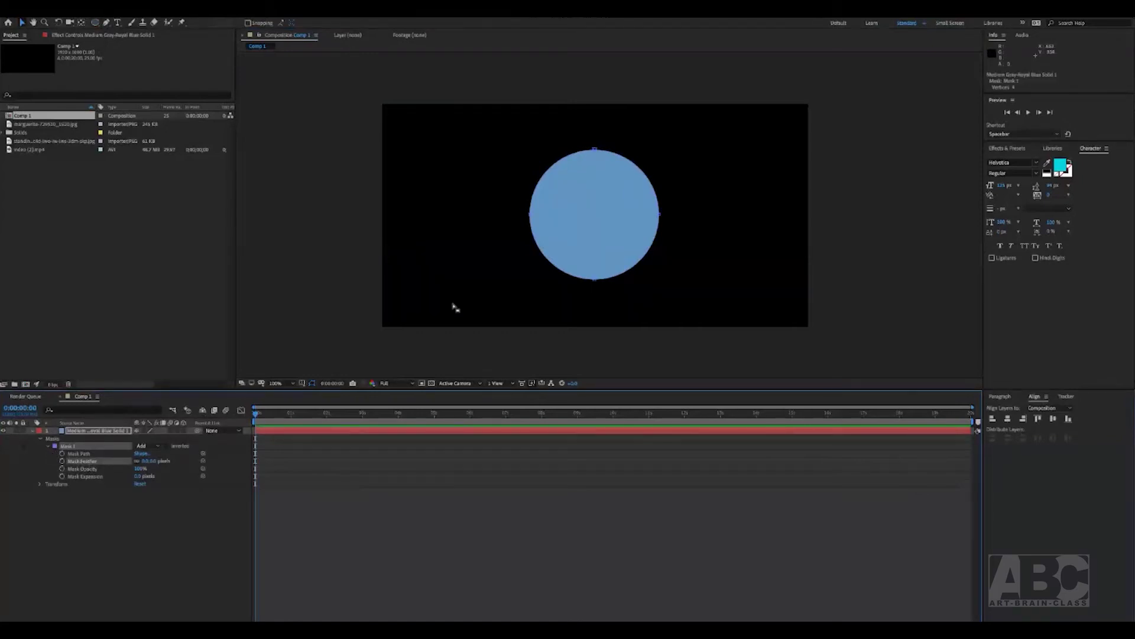
key("period")
key("v")
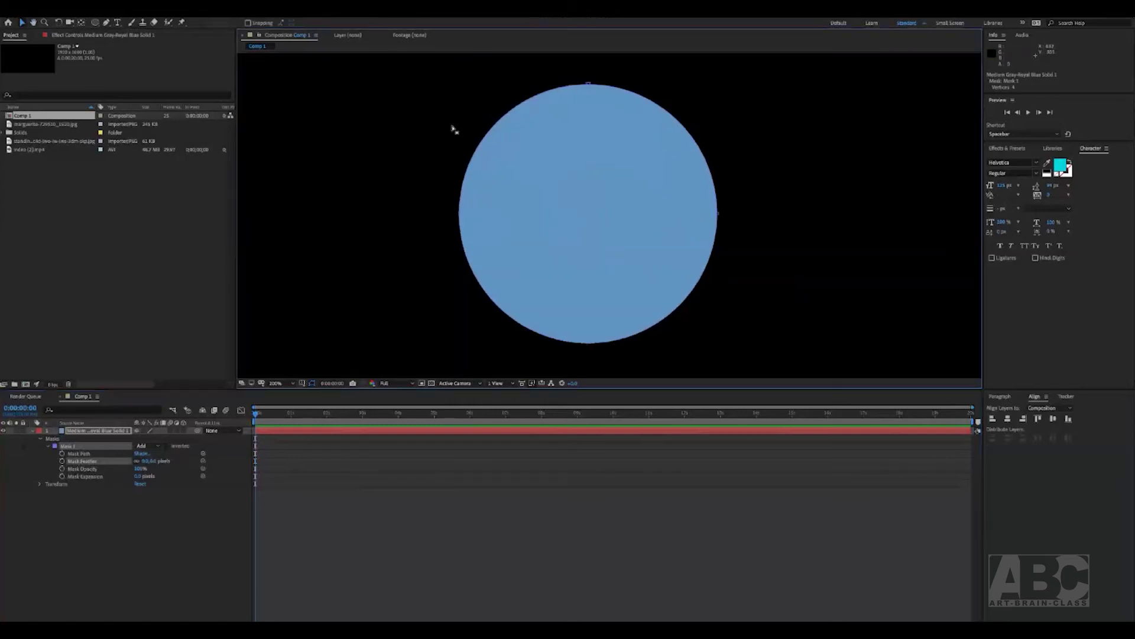
left_click(152, 461)
left_click_drag(153, 461, 135, 494)
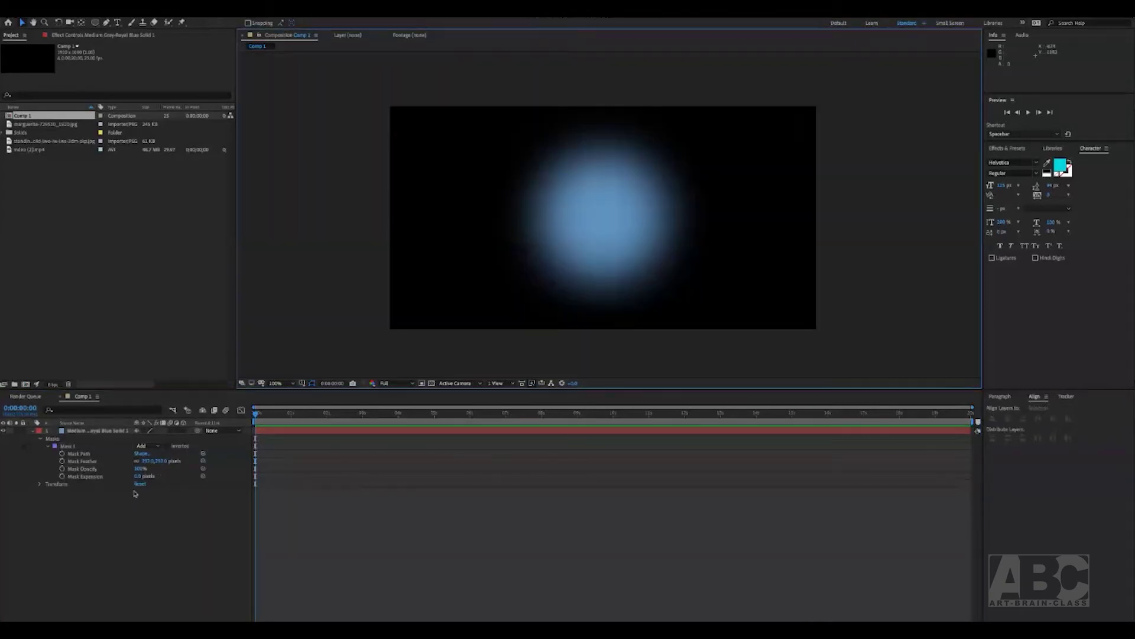
left_click(141, 528)
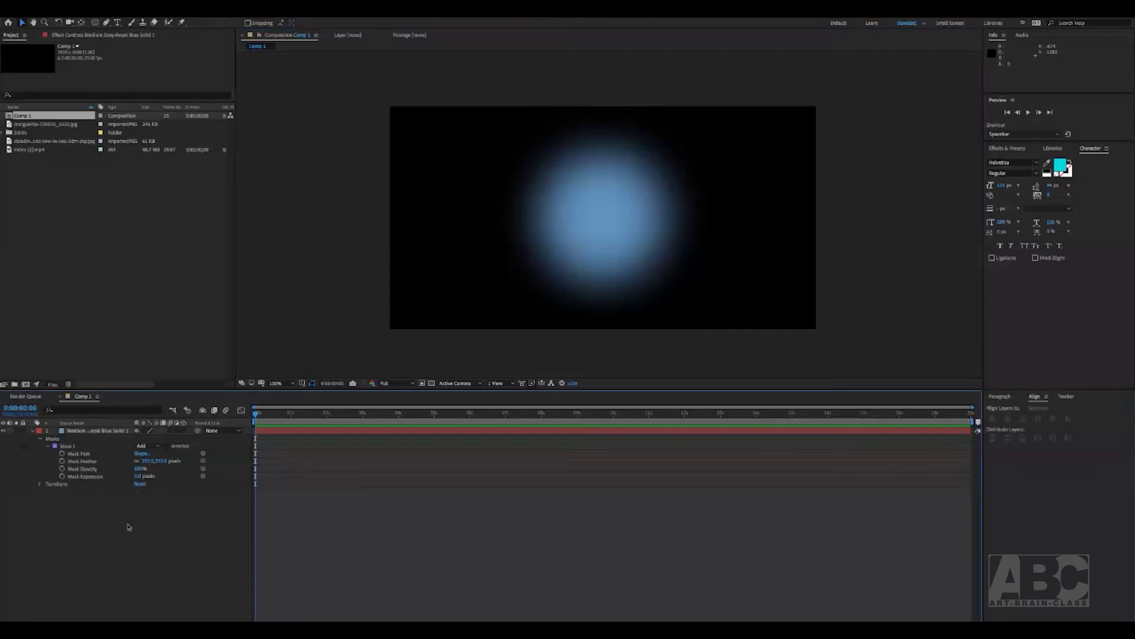
Create a composition-sized dark royal blue solid and place it beneath the masked light blue layer
right_click(77, 520)
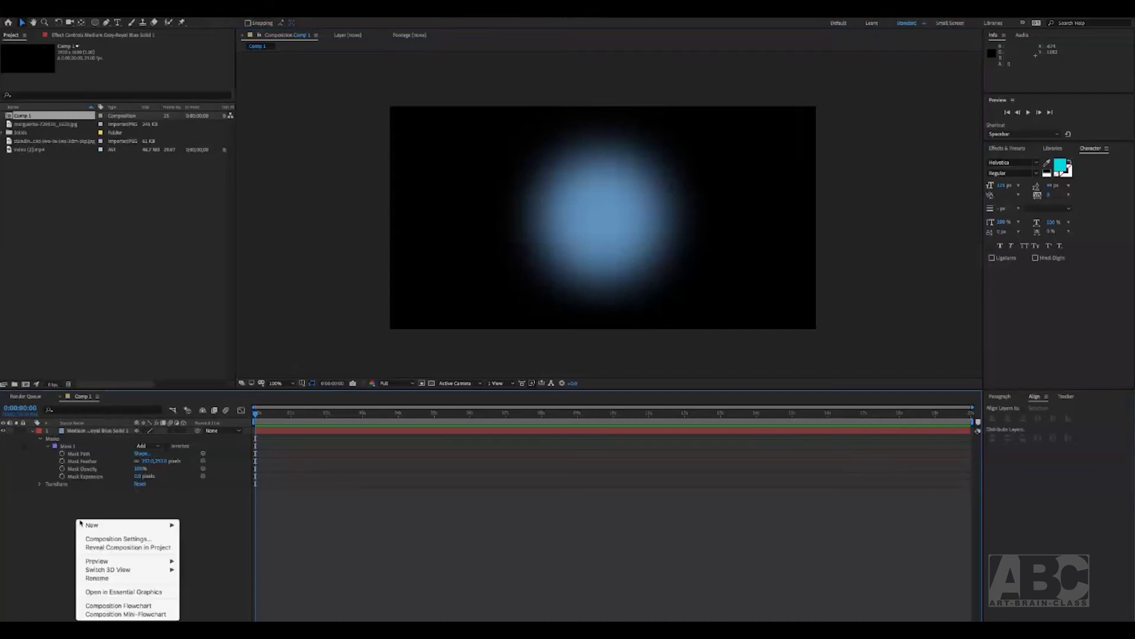
mouse_move(136, 526)
left_click(229, 547)
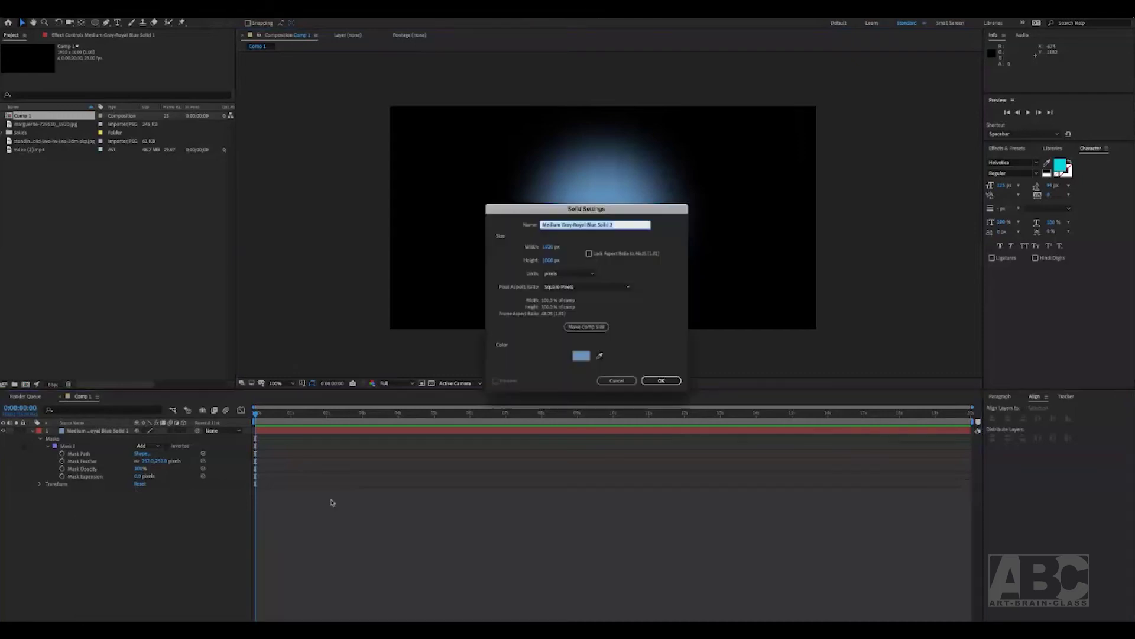
left_click(600, 356)
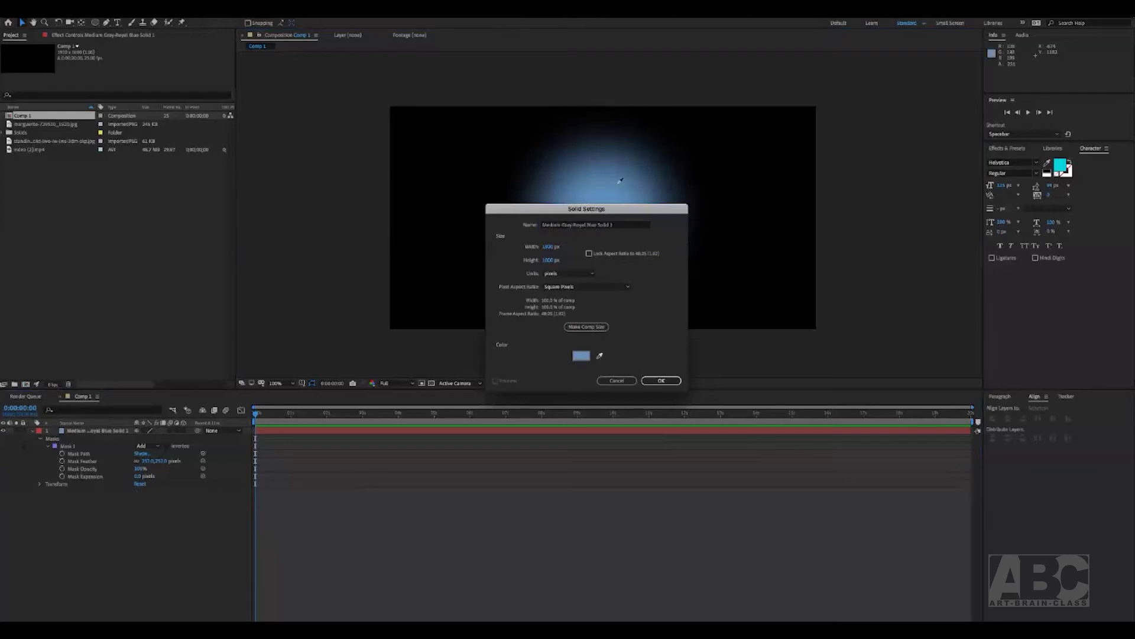
left_click(581, 355)
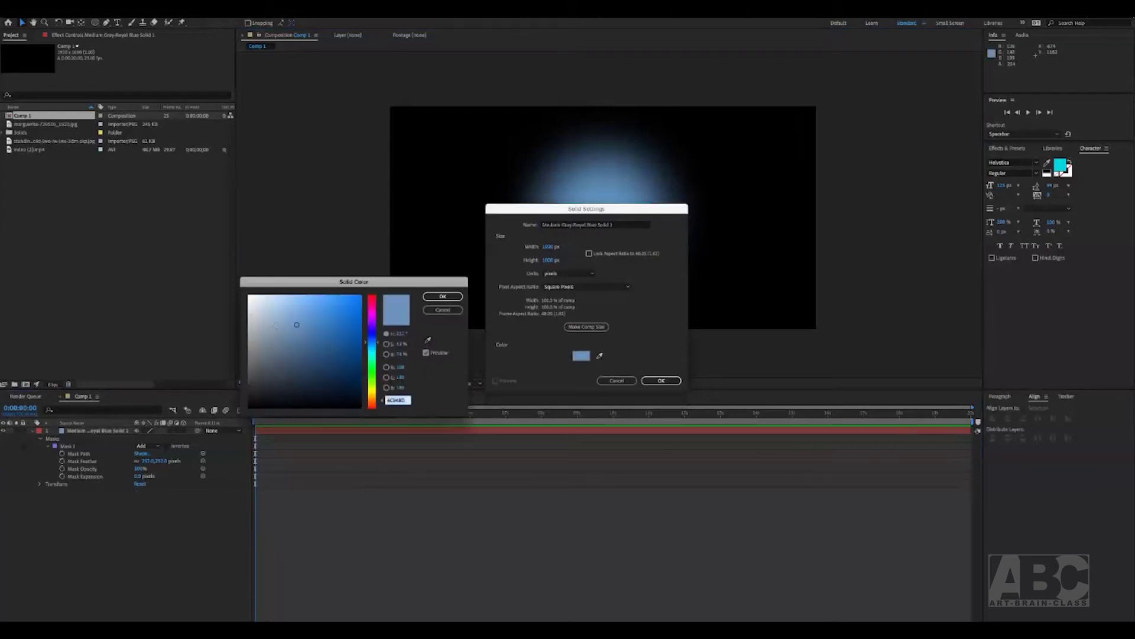
left_click_drag(297, 325, 333, 375)
left_click(443, 296)
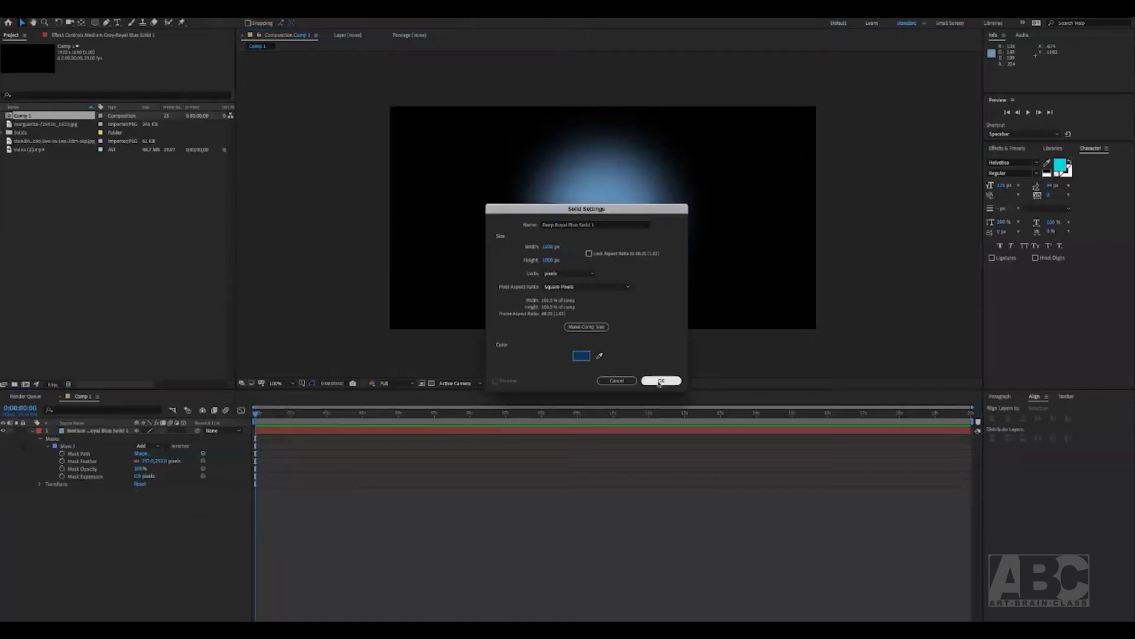
left_click(662, 380)
left_click_drag(108, 432, 113, 497)
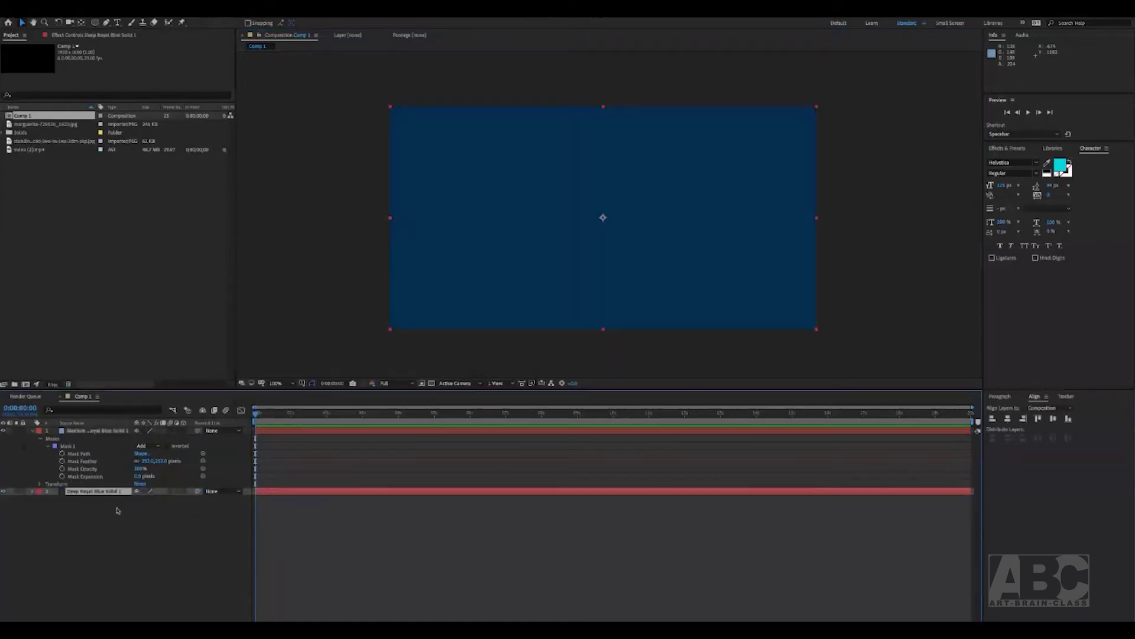
left_click(112, 564)
Raise the circle mask's feather to spread it into a wide soft glow, then reset the feather to 0 pixels
left_click(89, 462)
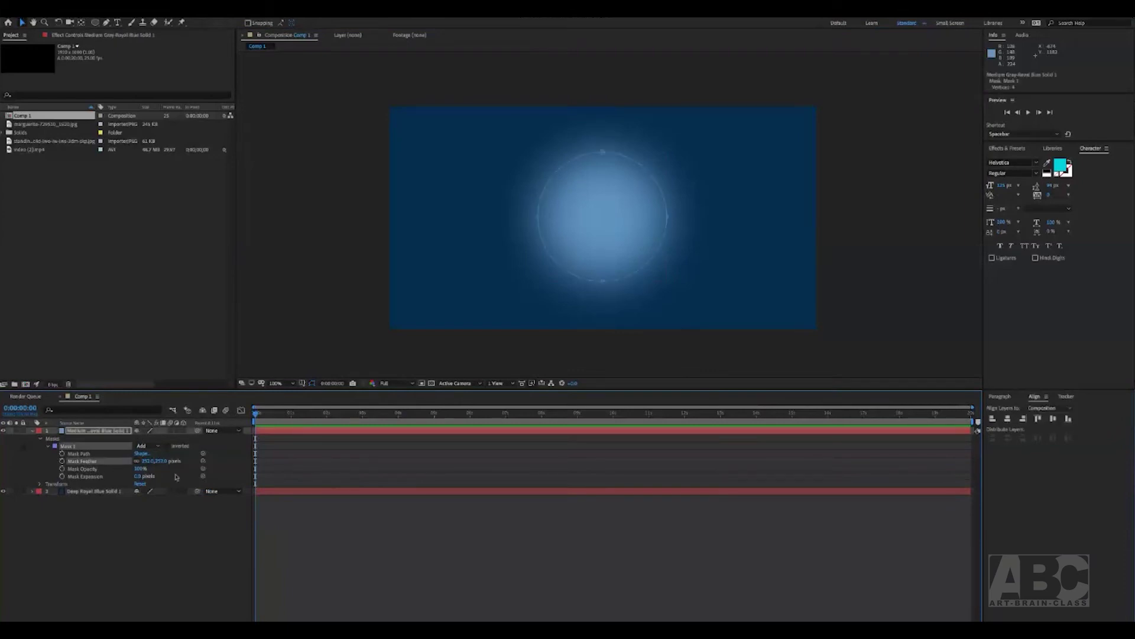
left_click_drag(181, 461, 274, 459)
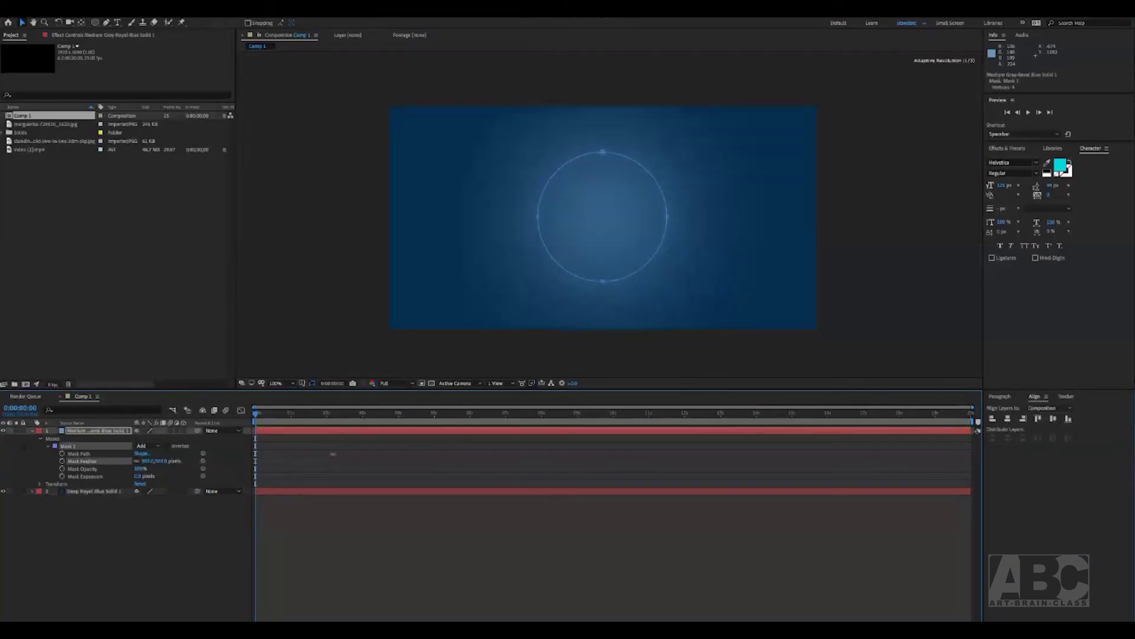
left_click(140, 550)
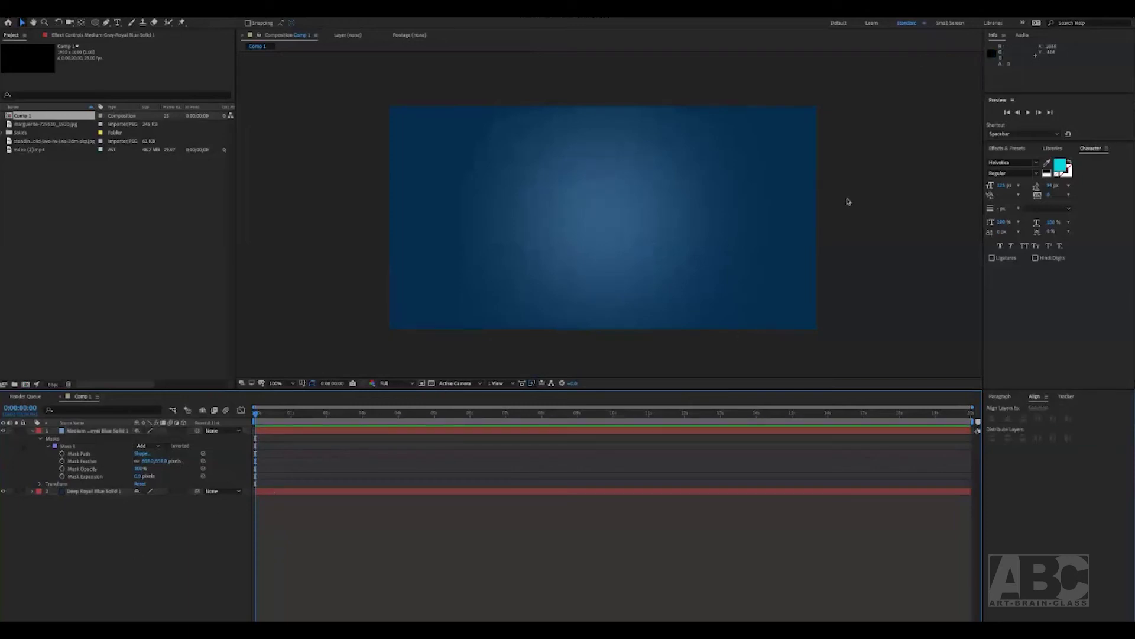
left_click(162, 461)
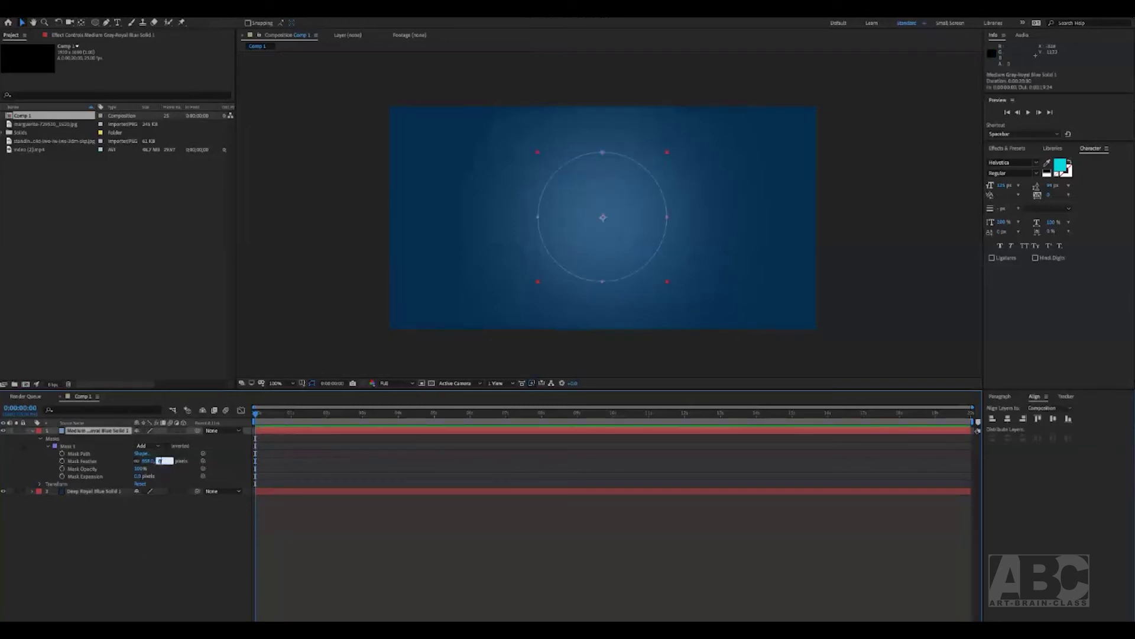
key("Return")
Set the circle mask's opacity to 50%, then raise it back to nearly full opacity
left_click(139, 469)
type("50")
key("Return")
mouse_move(139, 468)
left_mouse_down()
mouse_move(118, 469)
mouse_move(160, 469)
left_mouse_up()
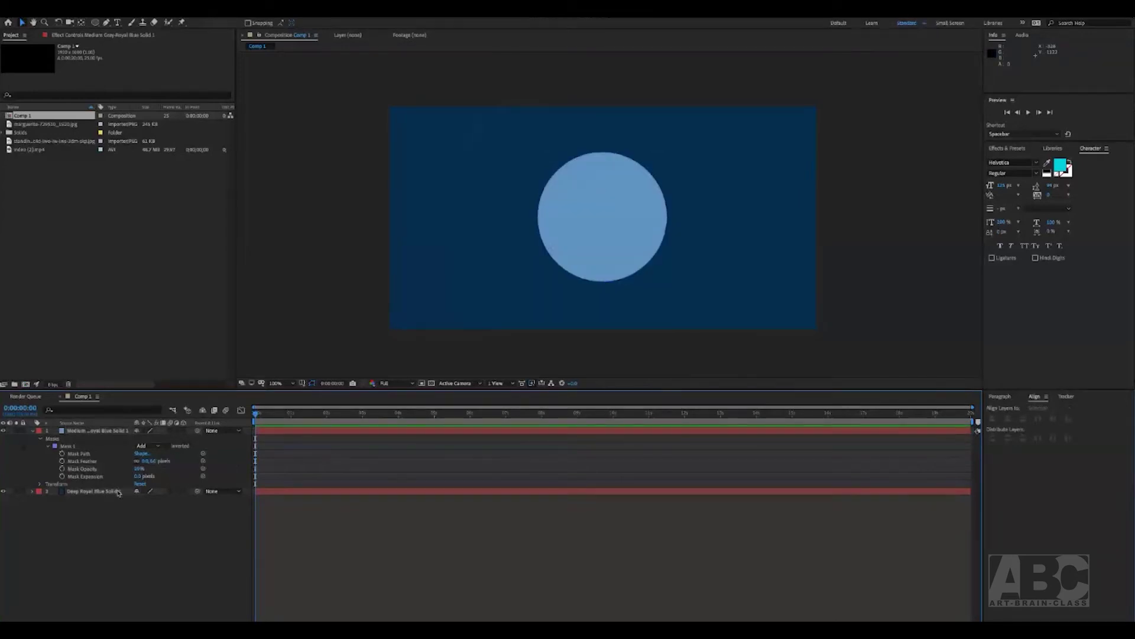
Apply a large negative mask expansion to the circle mask, shrinking its visible area away completely
left_click(92, 476)
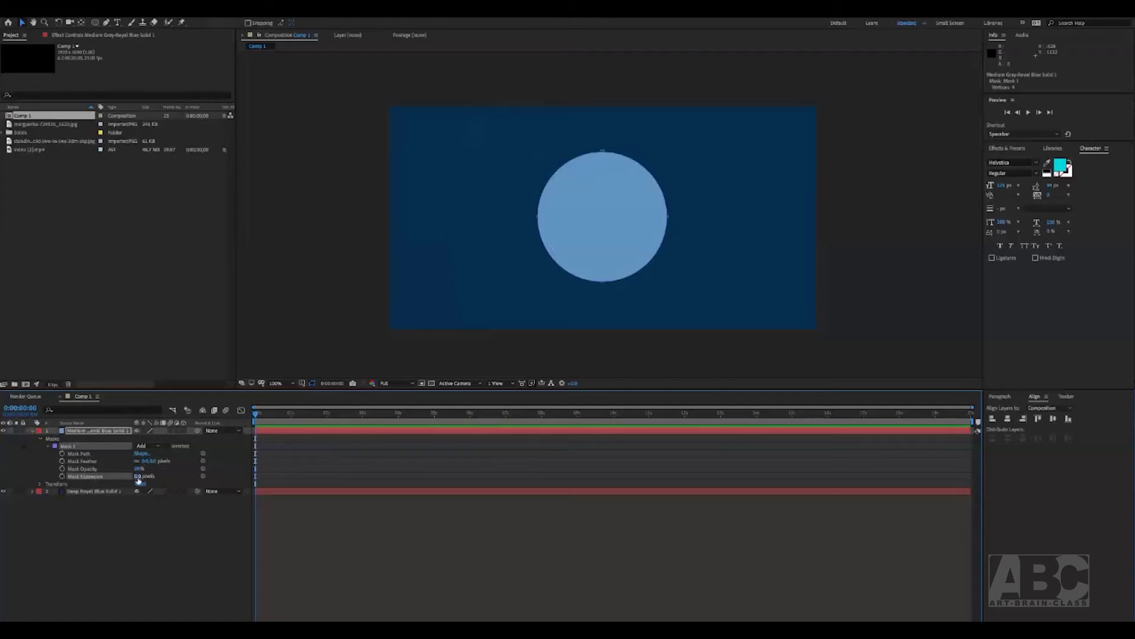
left_click_drag(138, 477, 2, 465)
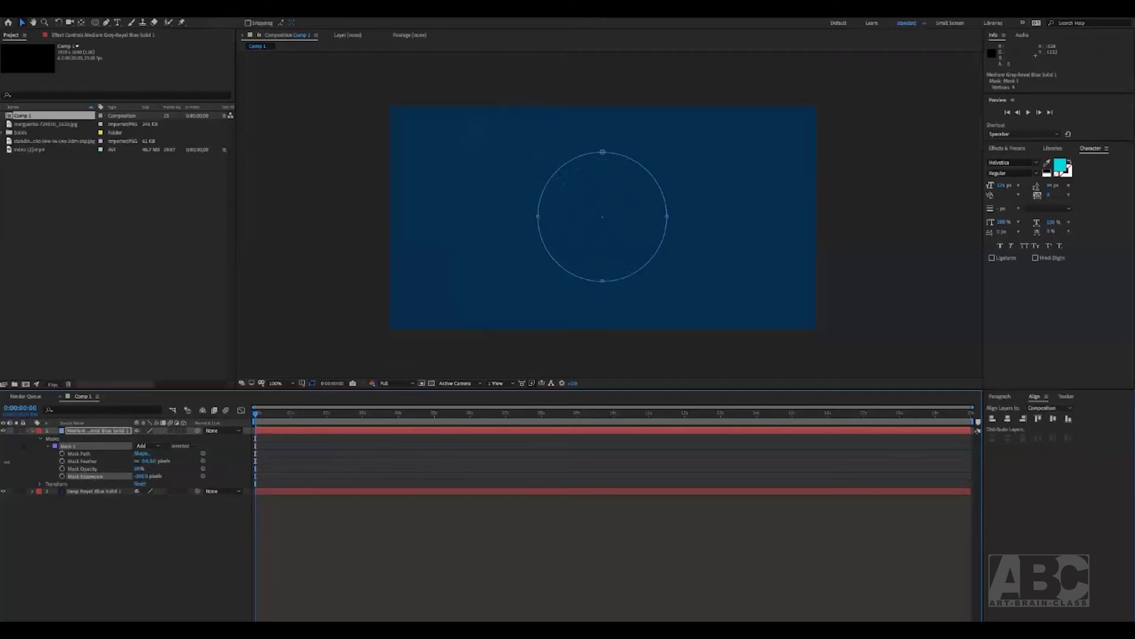
Undo the large negative mask expansion on the circle mask and collapse the light blue solid's properties
key("ctrl+z")
left_click(82, 430)
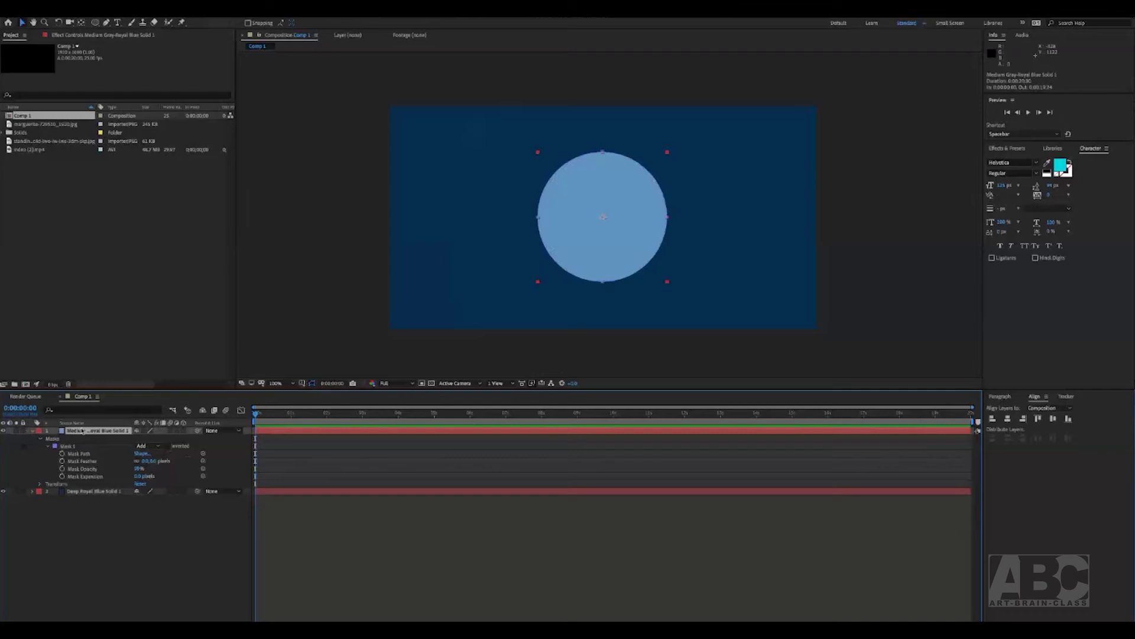
key("u")
Add the marguerite daisy image to the composition as the uppermost layer
left_click(47, 128)
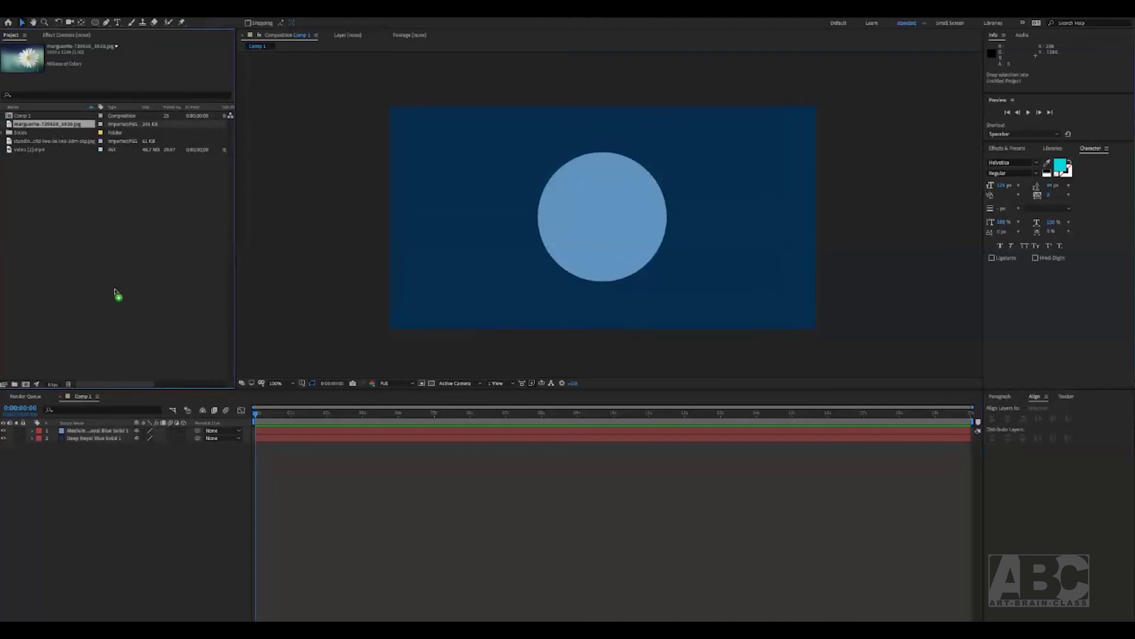
left_click_drag(90, 424, 93, 438)
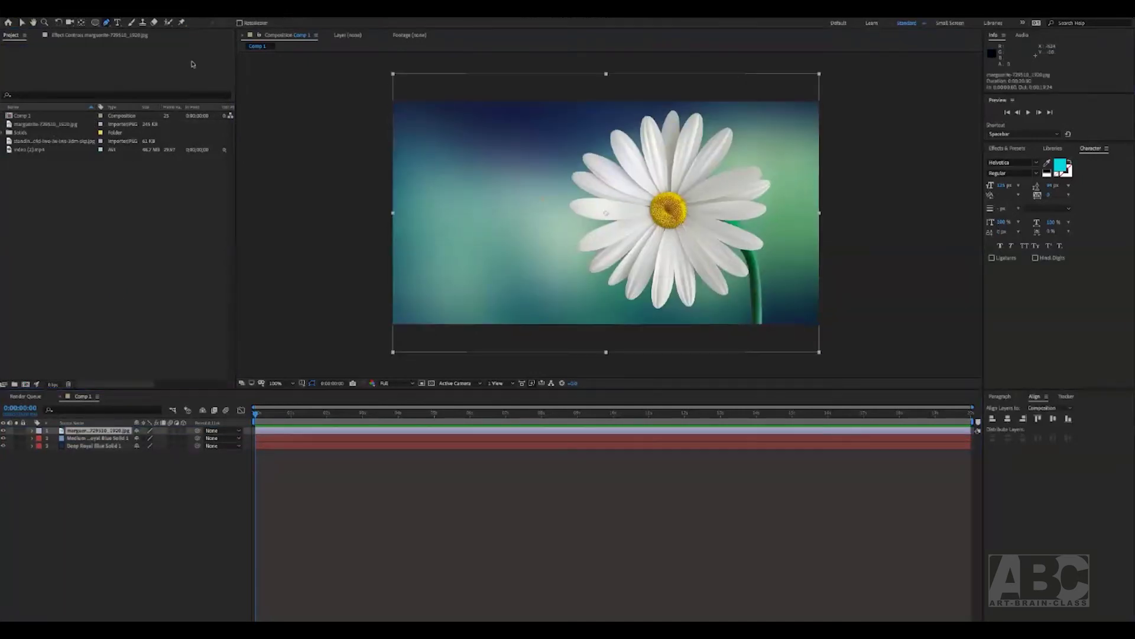
Draw a seven-point, straight-sided open mask path with the Pen tool on the daisy image's blurred background beside the flower
left_click(108, 24)
left_click(416, 177)
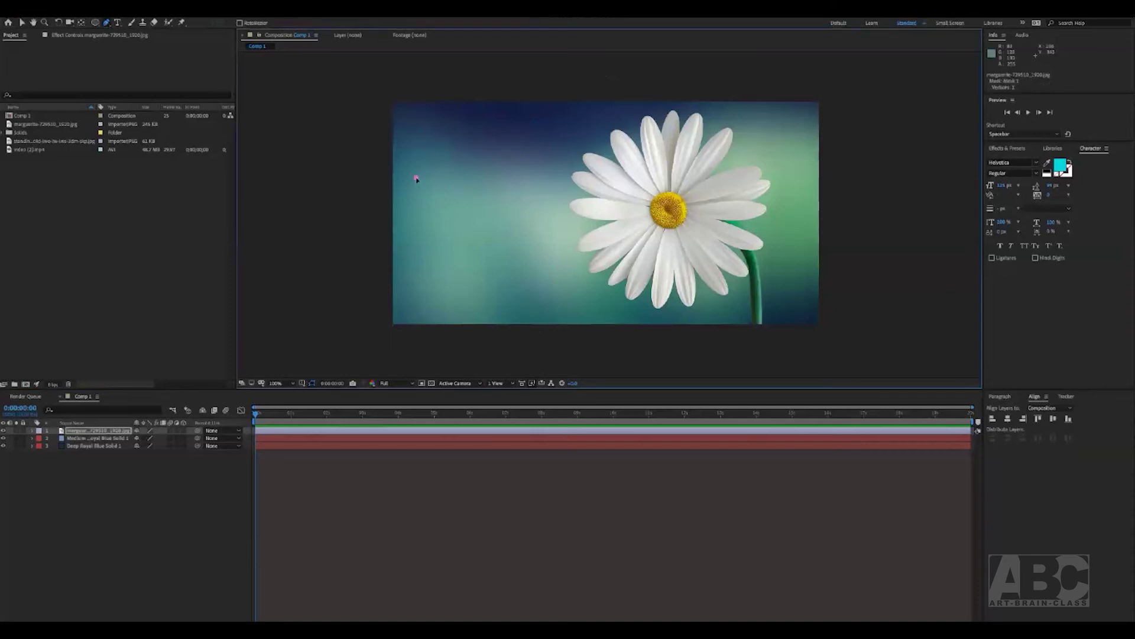
left_click(481, 150)
left_click(545, 136)
left_click(550, 207)
left_click(561, 274)
left_click(606, 300)
left_click(525, 316)
Extend the practice path with curved points, retracting one point's handles to continue with a straight corner
left_click_drag(410, 248, 411, 215)
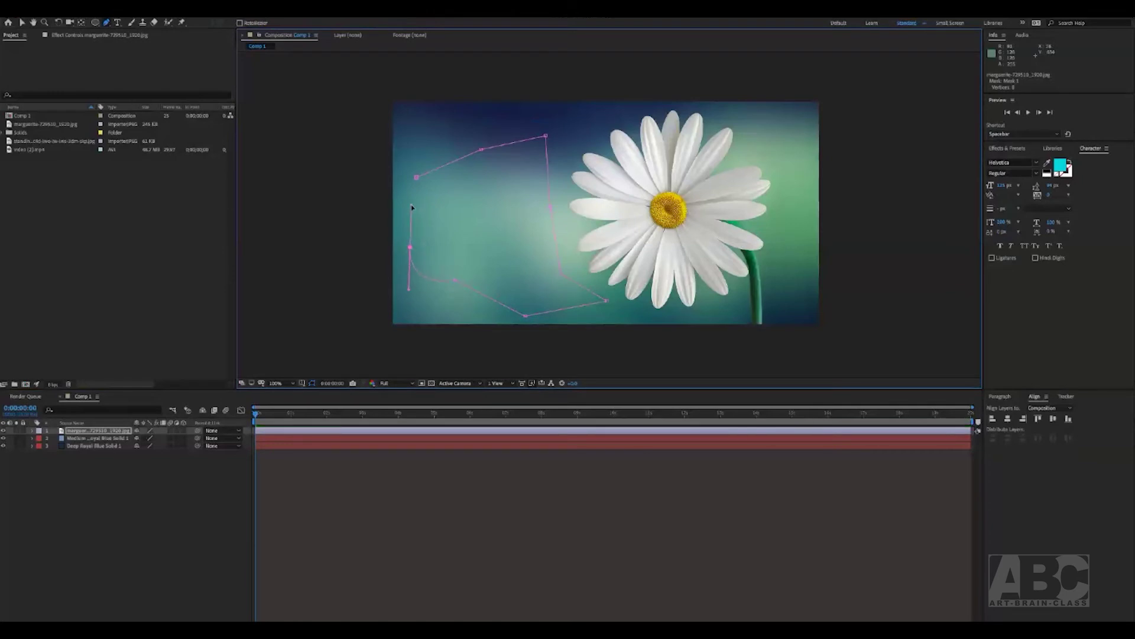
left_click(512, 236)
left_click_drag(479, 184, 493, 184)
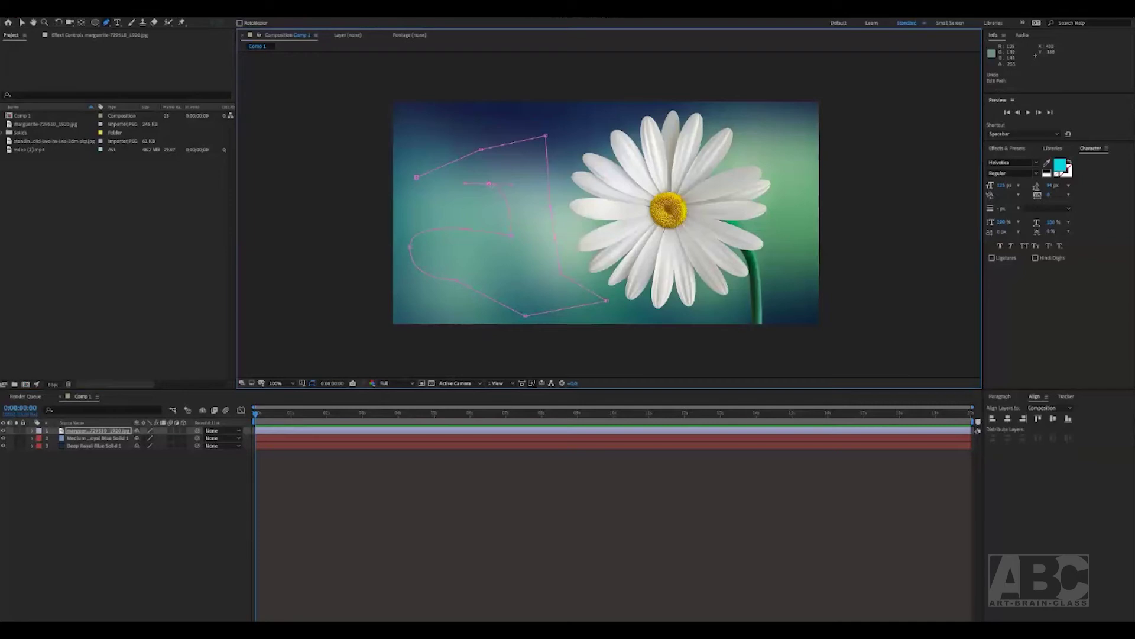
left_click_drag(512, 184, 489, 185)
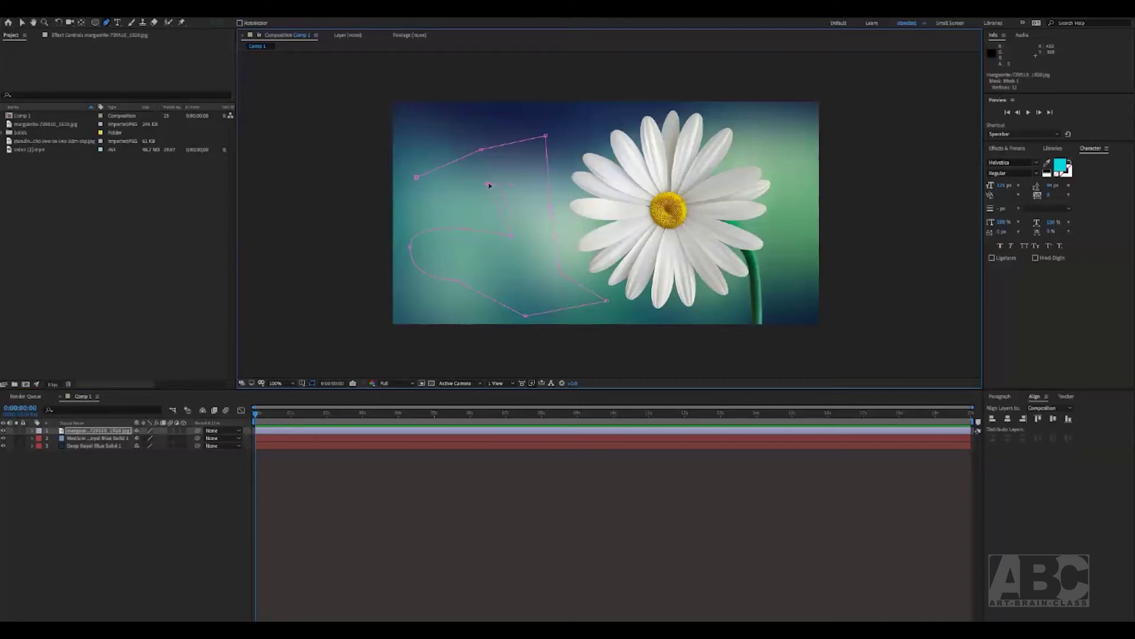
left_click(435, 211)
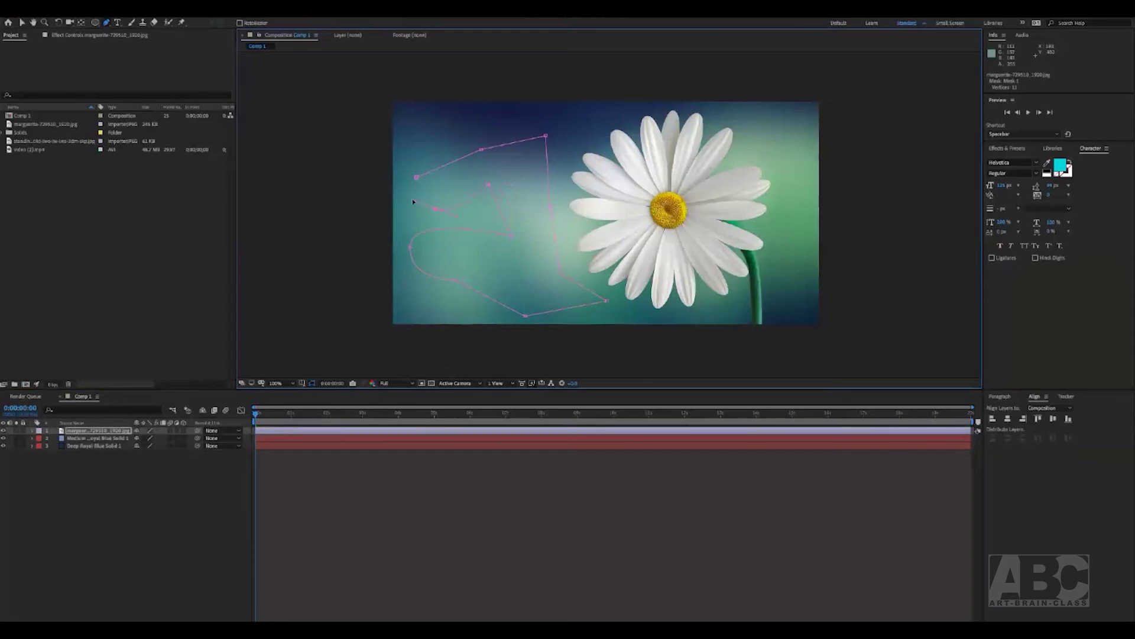
scroll(562, 213, "up", 1)
left_click_drag(631, 299, 584, 239)
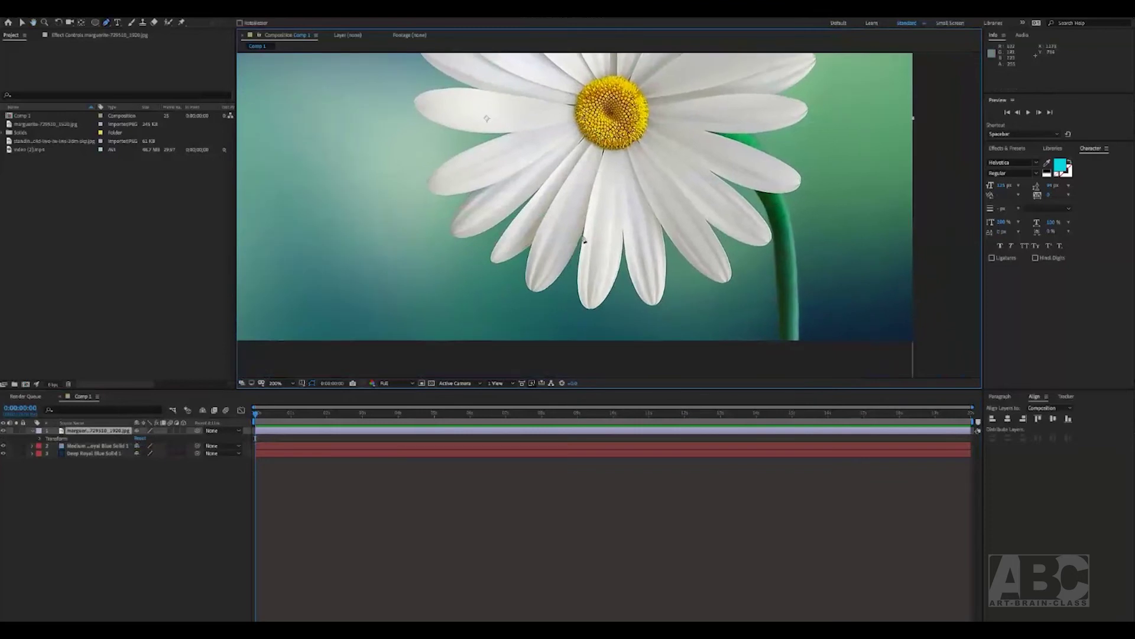
left_click(583, 229)
left_click(608, 293)
left_click(625, 242)
key("ctrl+z")
key("ctrl+z")
key("ctrl+z")
key("ctrl+z")
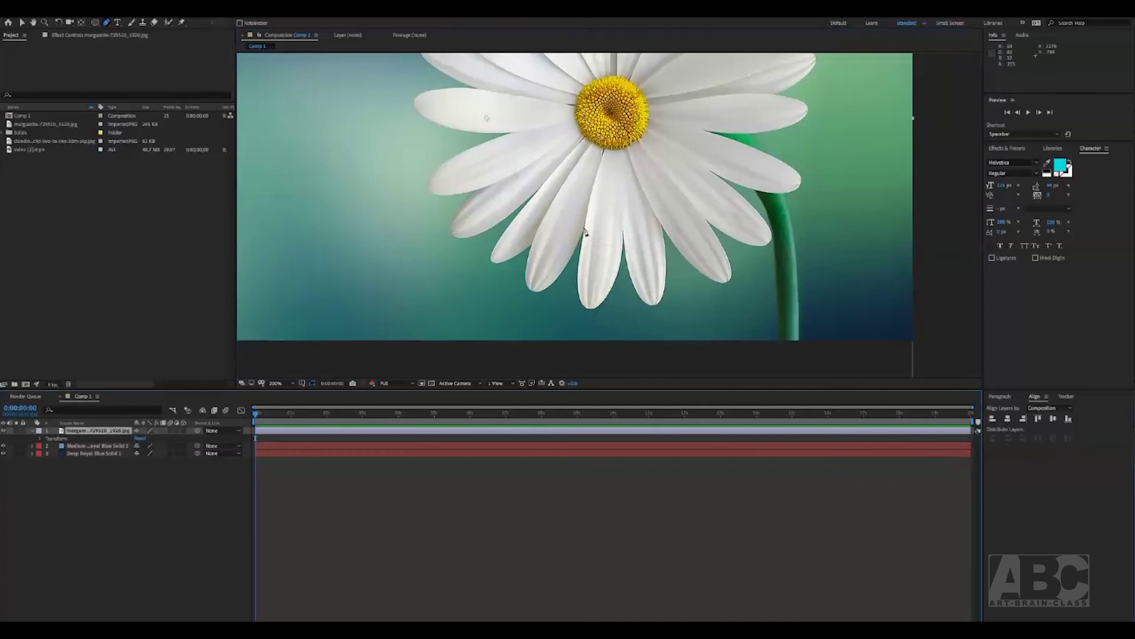
Start a Pen tool mask on the daisy with straight segments between the tips and notches of the lower petals
left_click(584, 229)
left_click(588, 306)
left_click(623, 233)
left_click(655, 304)
left_click(660, 224)
left_click(726, 281)
left_click(707, 220)
left_click(771, 242)
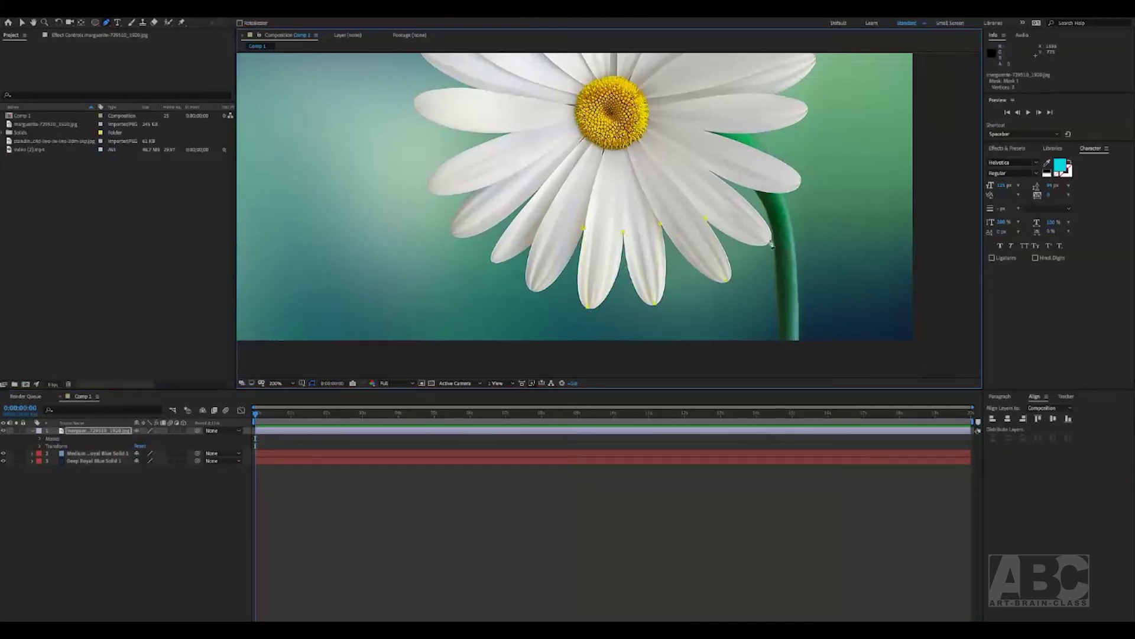
Continue the daisy mask outline with straight segments around the petals on the stem side of the flower
left_click(707, 134)
left_click_drag(707, 134, 669, 204)
left_click(770, 181)
left_click(781, 134)
left_click(757, 122)
left_click_drag(757, 121, 734, 210)
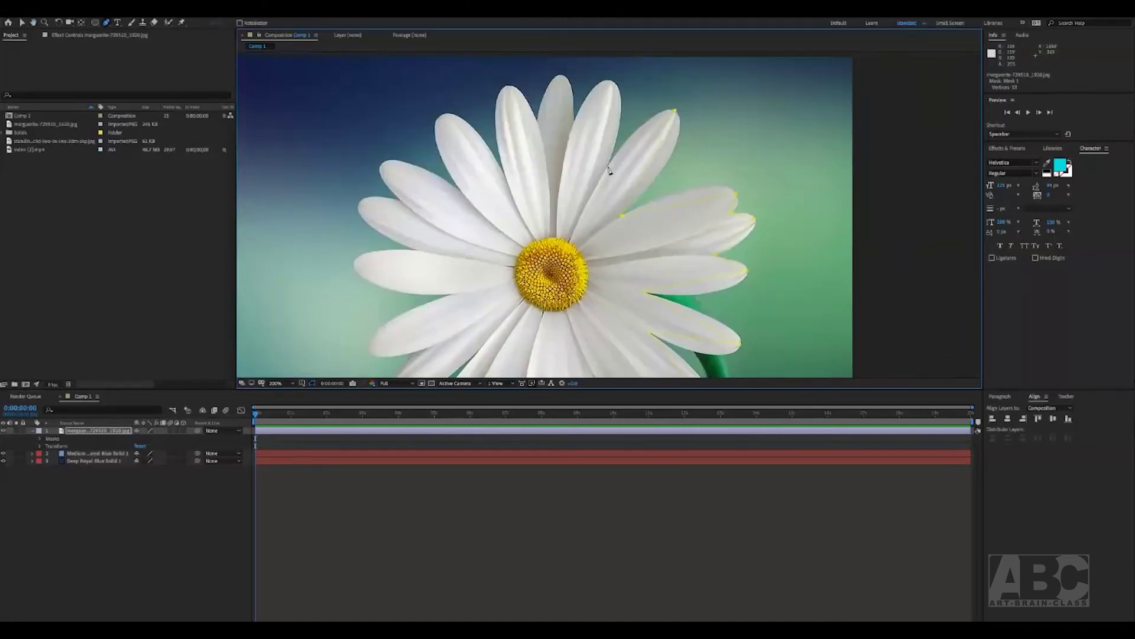
Trace the upper petals with mask points at each petal tip and in the gaps between petals
left_click_drag(609, 171, 629, 262)
left_click(630, 173)
left_click(594, 211)
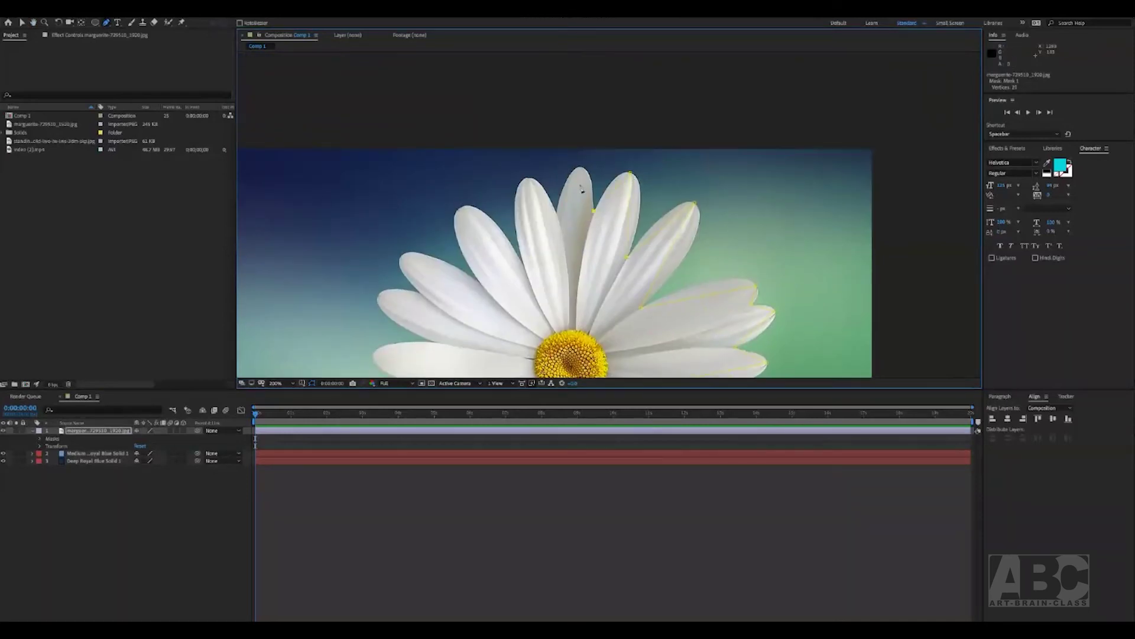
left_click(525, 178)
left_click_drag(525, 178, 574, 147)
left_click(569, 234)
left_click(508, 176)
left_click(528, 251)
left_click(450, 231)
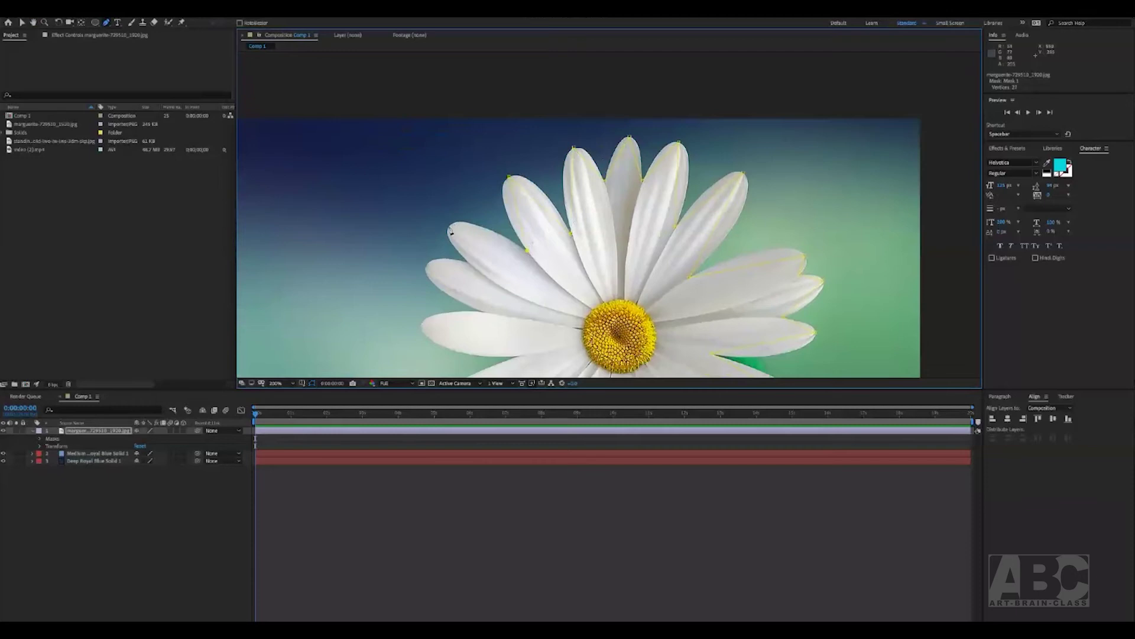
Continue the mask down the flower's left-hand petals, placing points at their tips and notches
left_click_drag(470, 265, 526, 231)
left_click(485, 234)
left_click_drag(537, 289, 556, 243)
left_click(505, 258)
left_click_drag(588, 284, 618, 229)
left_click(616, 224)
left_click(536, 278)
left_click(579, 282)
Trace the remaining lower-left petals and close the mask at its starting point to cut out the daisy
left_click(558, 325)
left_click_drag(558, 325, 561, 236)
left_click(600, 260)
left_click(640, 243)
left_click(641, 289)
left_click(692, 227)
scroll(688, 295, "down", 2)
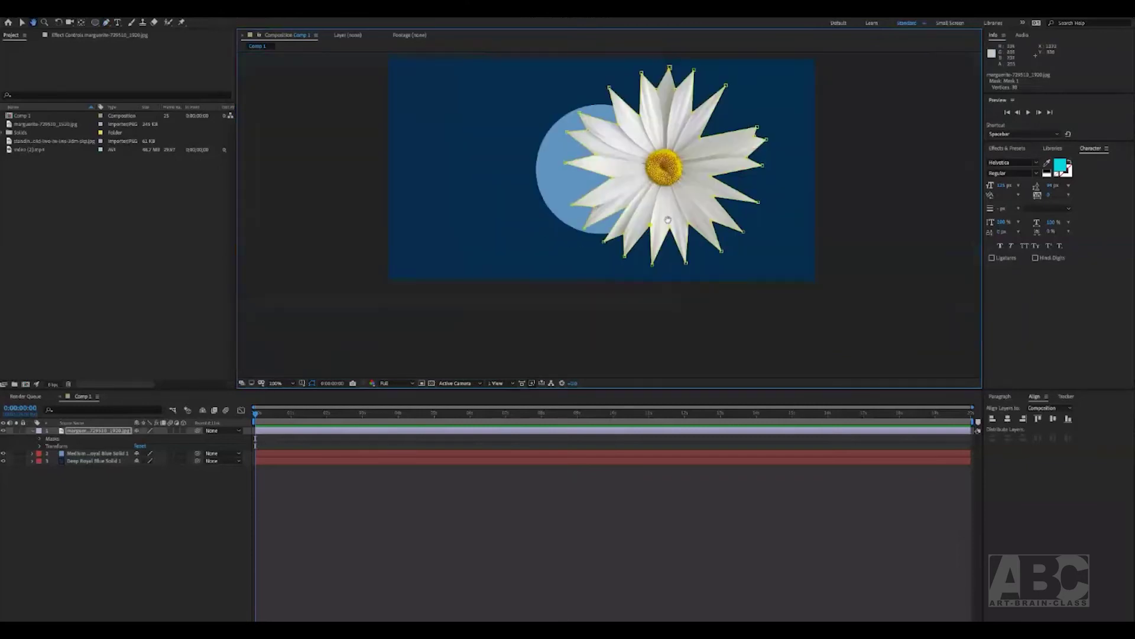
Reveal the daisy layer's mask and set its mode to None so the whole image shows
left_click(40, 439)
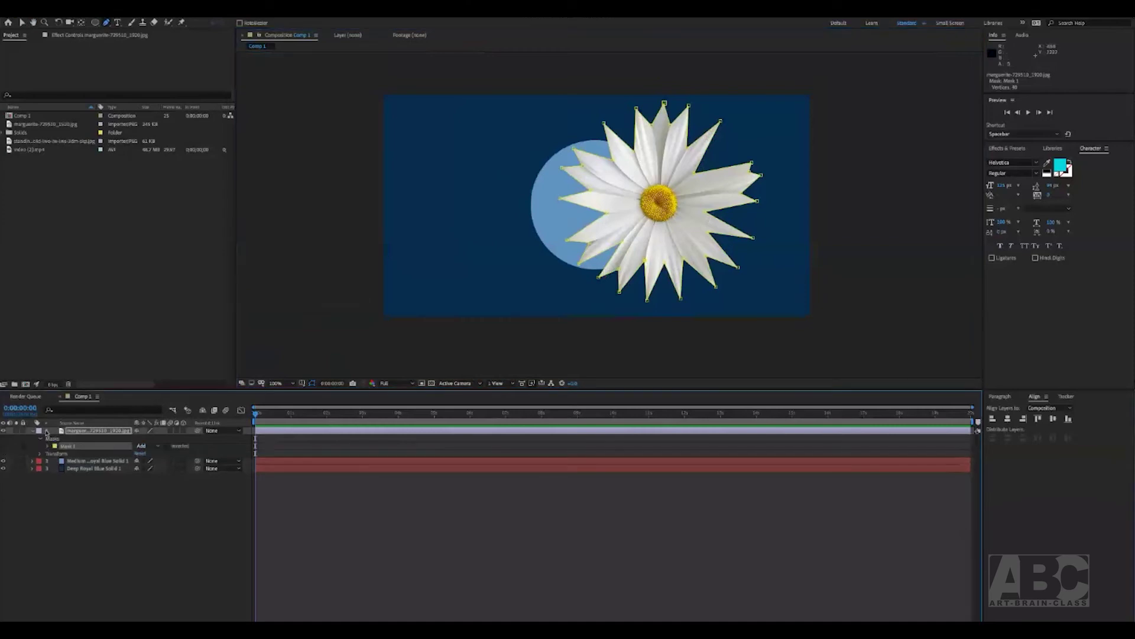
left_click(69, 430)
left_click(141, 446)
left_click(143, 455)
Use the Convert Vertex tool to pull curve handles from a lower petal's tip so the mask follows its edge
scroll(603, 213, "up", 2)
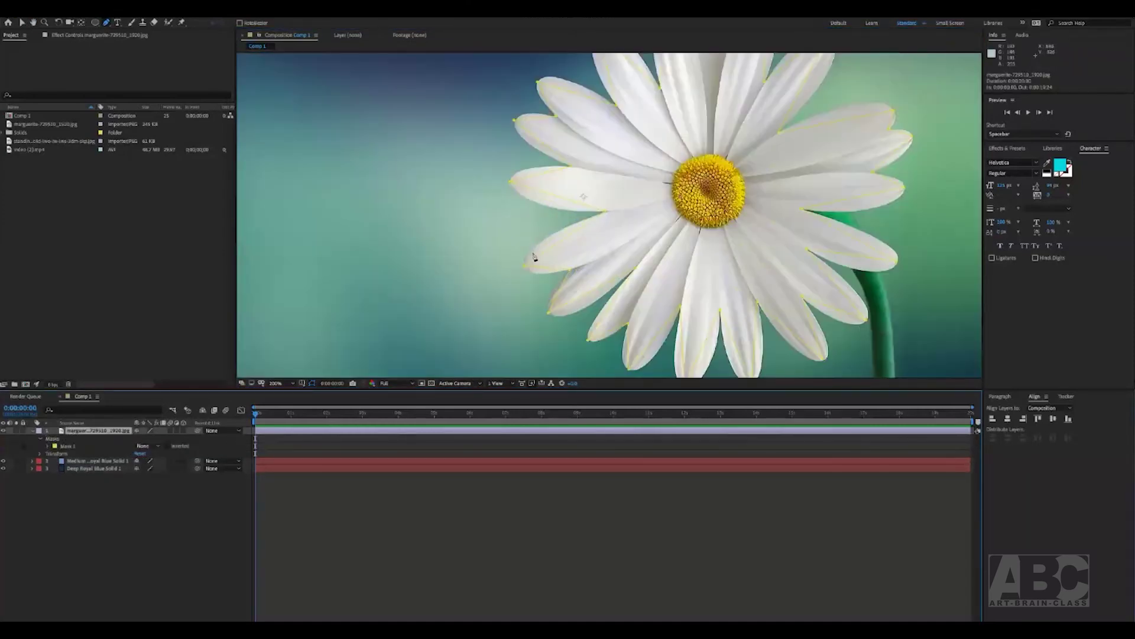
left_click_drag(575, 285, 491, 251)
key("g")
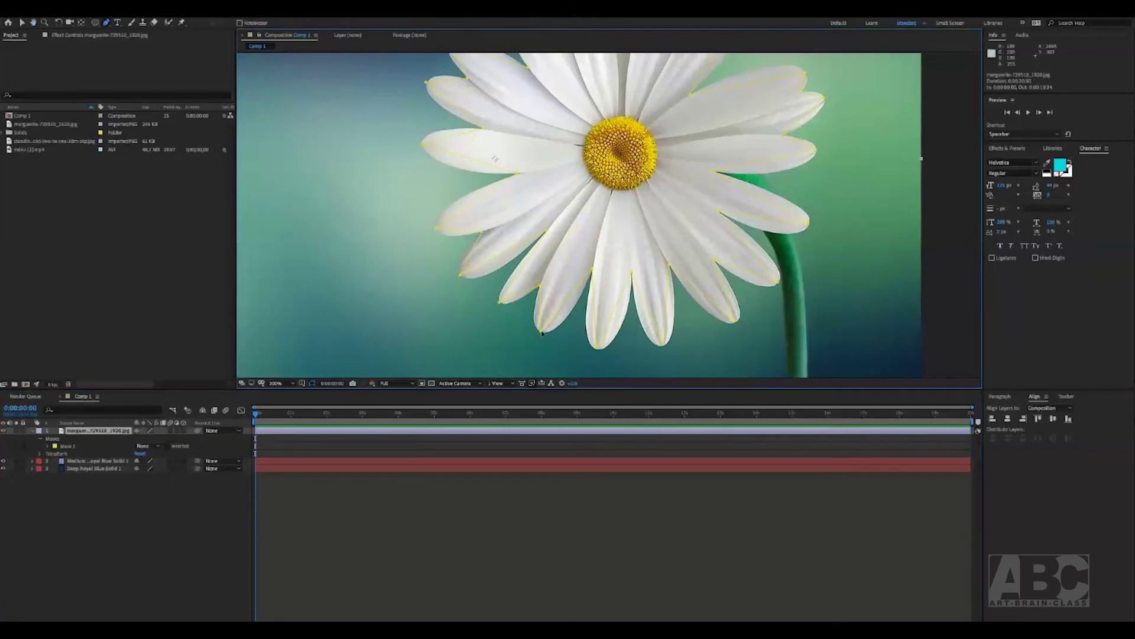
left_click(106, 24)
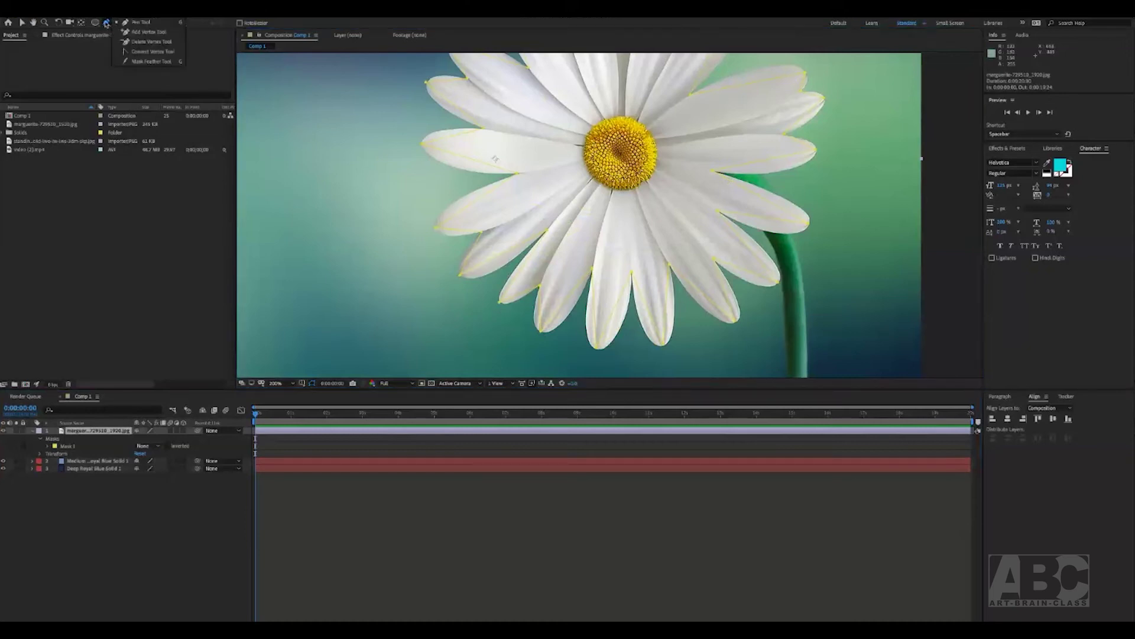
left_click(148, 52)
scroll(580, 245, "up", 2)
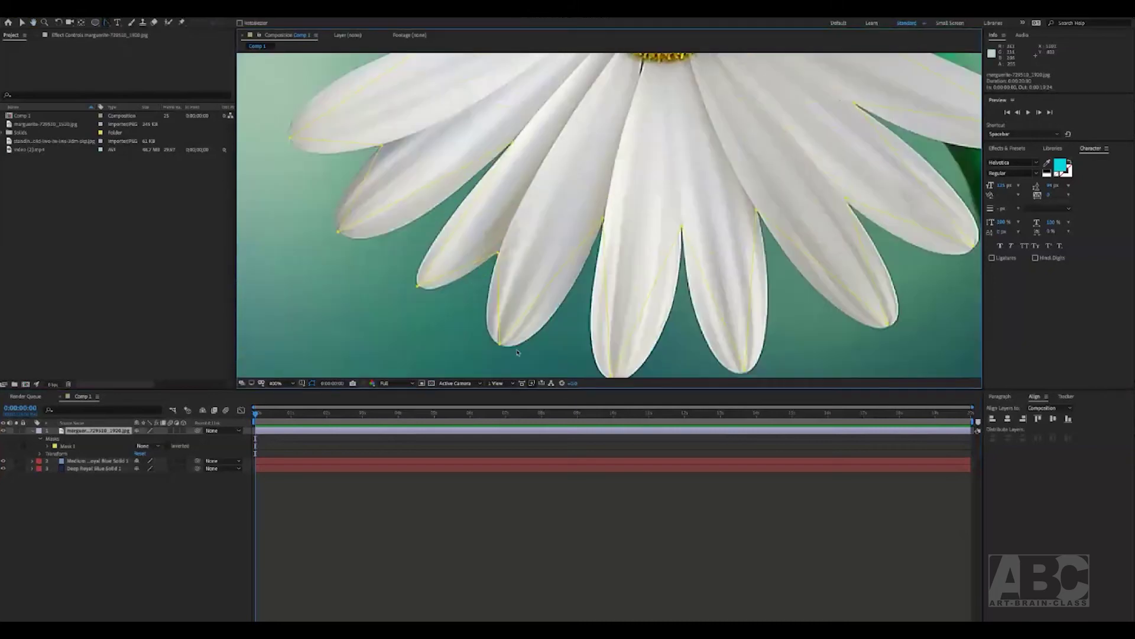
left_click_drag(500, 346, 528, 355)
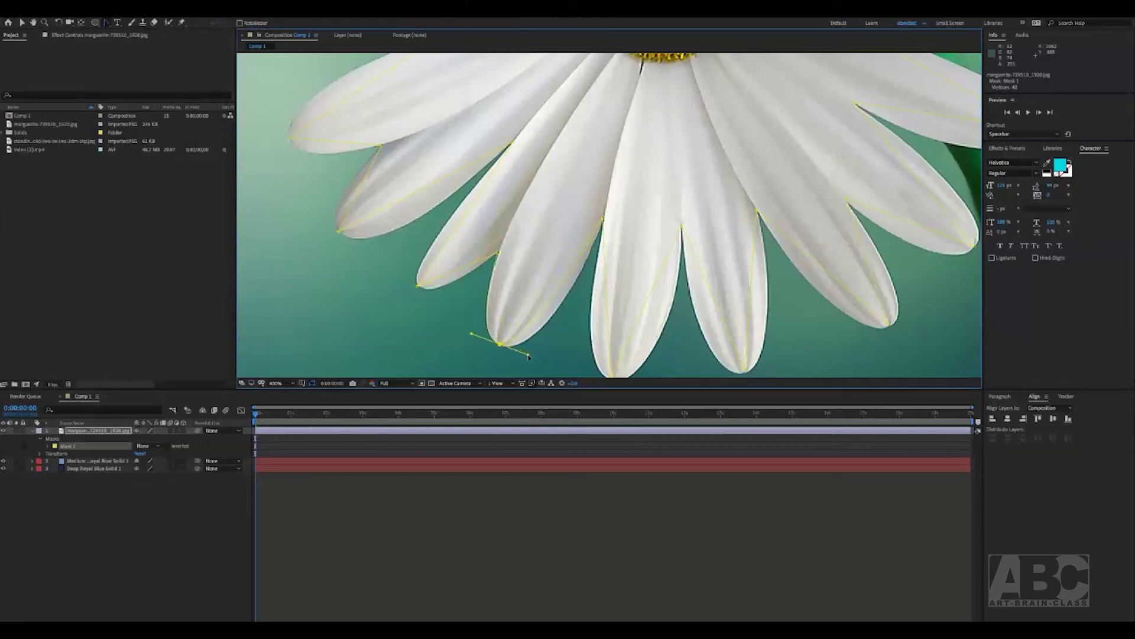
key("v")
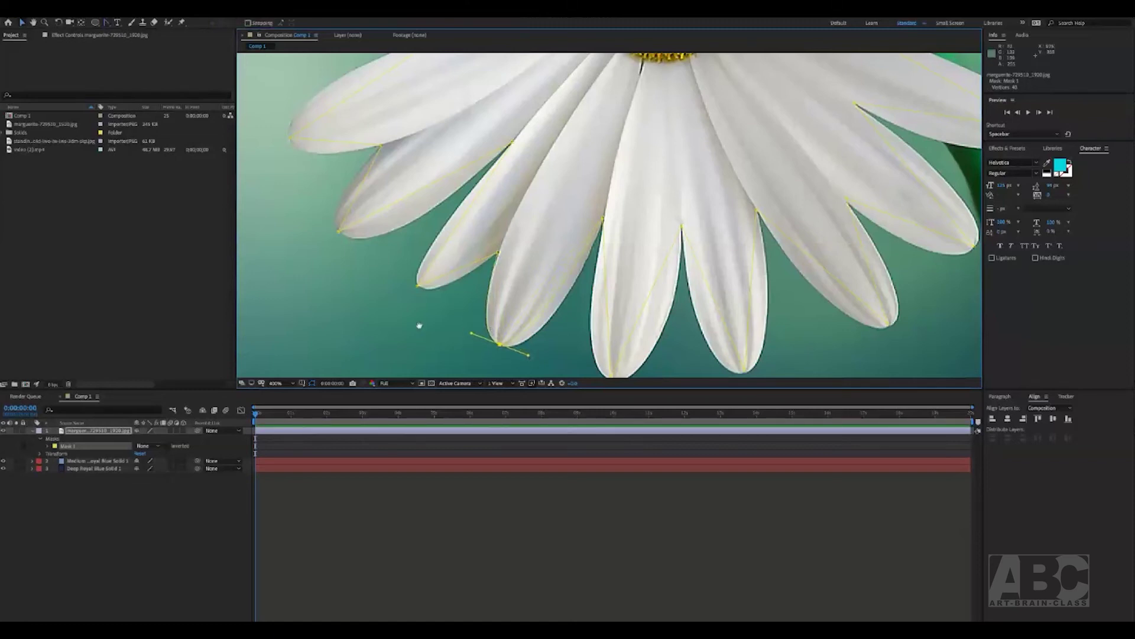
Curve the mask at the next lower petal's tip and add a vertex along its outer edge for a closer fit
left_click_drag(418, 325, 413, 273)
left_click_drag(522, 304, 657, 338)
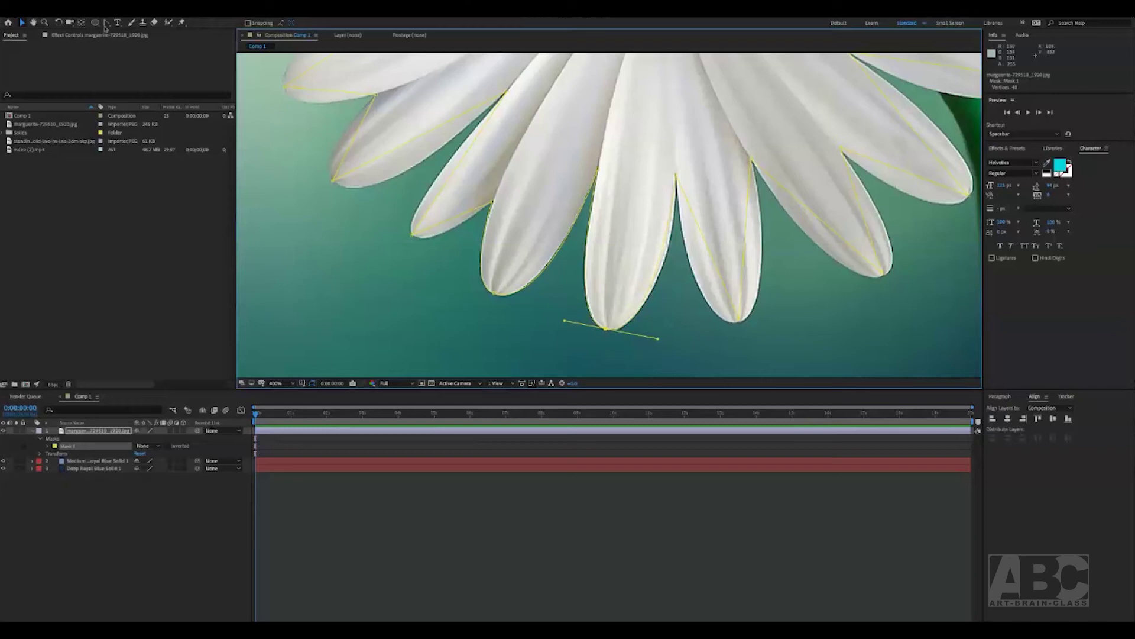
mouse_move(107, 23)
left_mouse_down()
mouse_move(151, 49)
mouse_move(152, 37)
mouse_move(107, 25)
left_mouse_up()
left_click(22, 24)
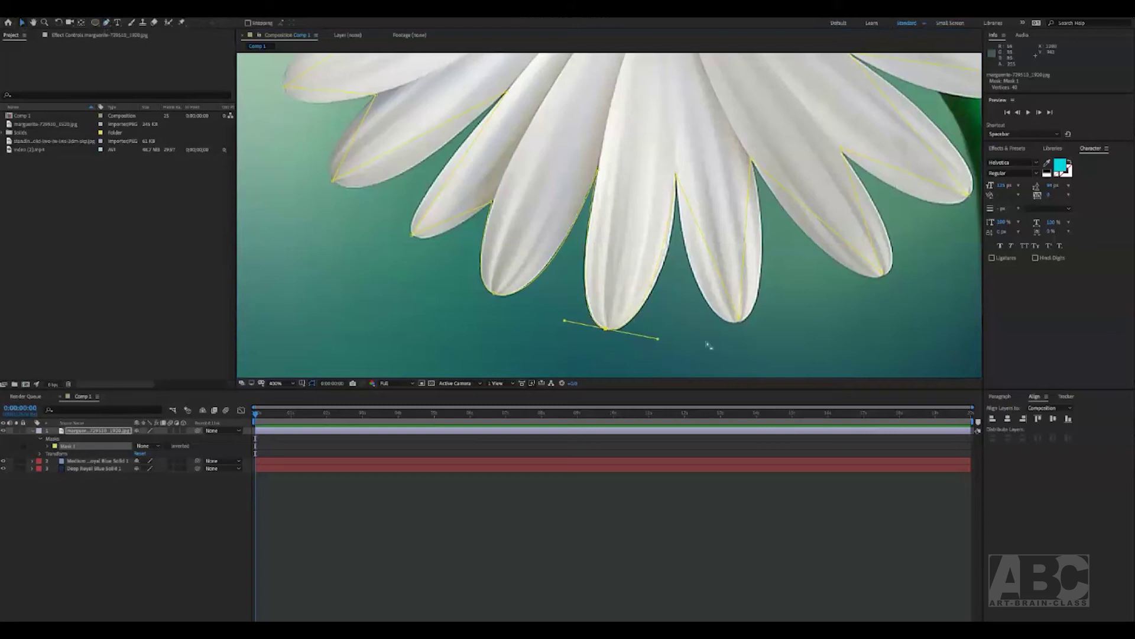
left_click(664, 260)
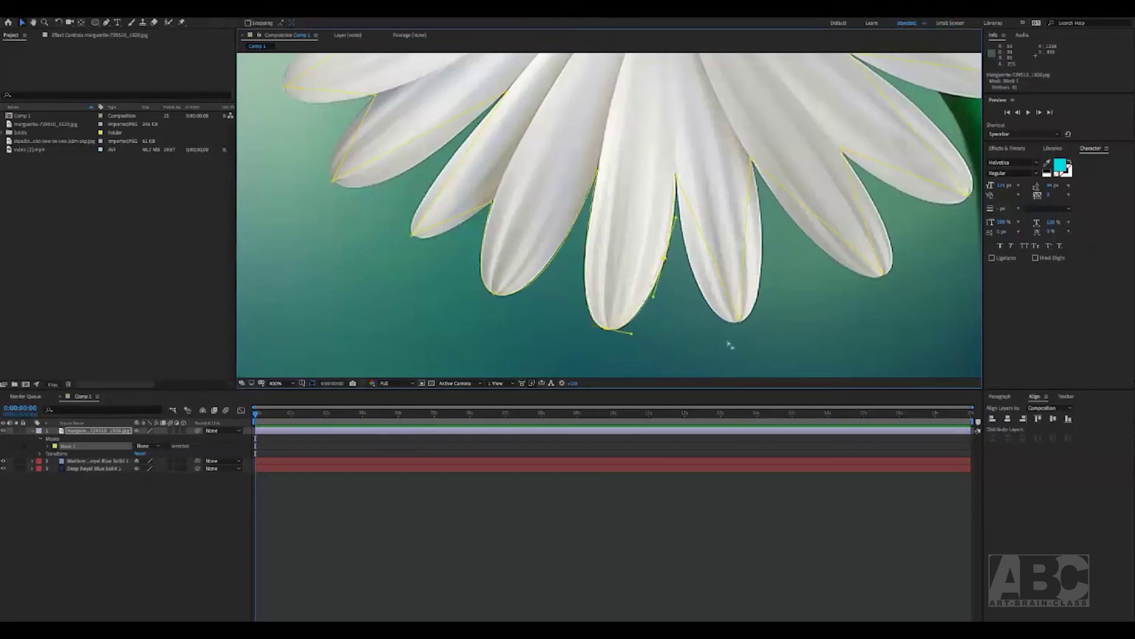
Pull and adjust curve handles at the following lower petal's tip so the mask fits both its sides
left_click(733, 322)
left_click_drag(738, 320, 782, 306)
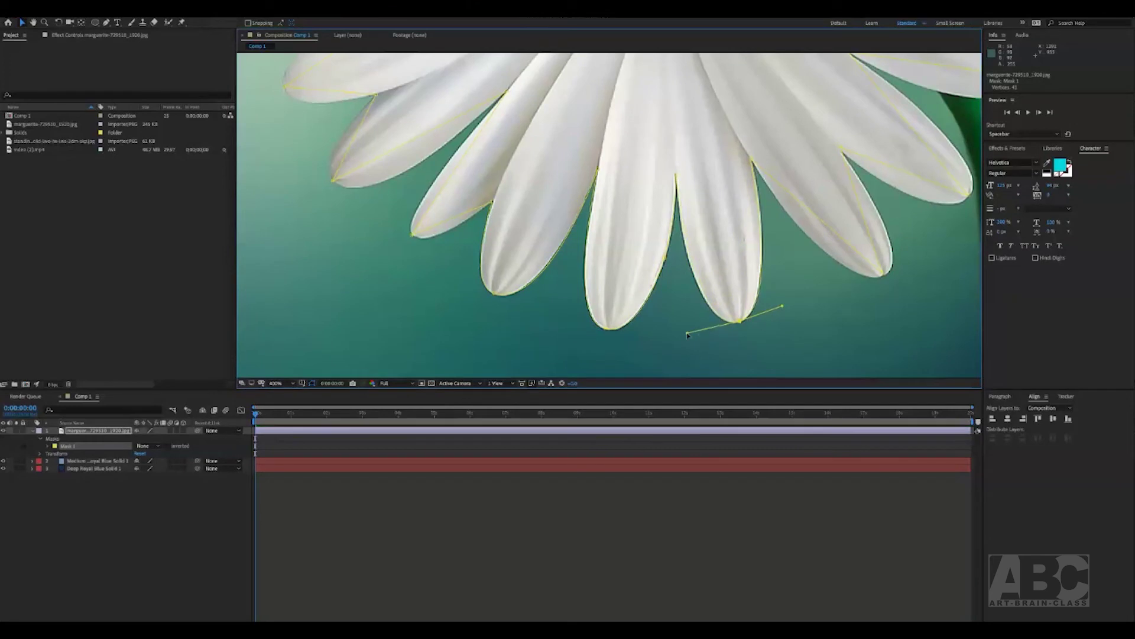
left_click_drag(741, 322, 595, 338)
left_click(739, 290)
Curve the mask at the remaining petal tips all around the daisy to match the rounded petals
scroll(776, 210, "up", 8)
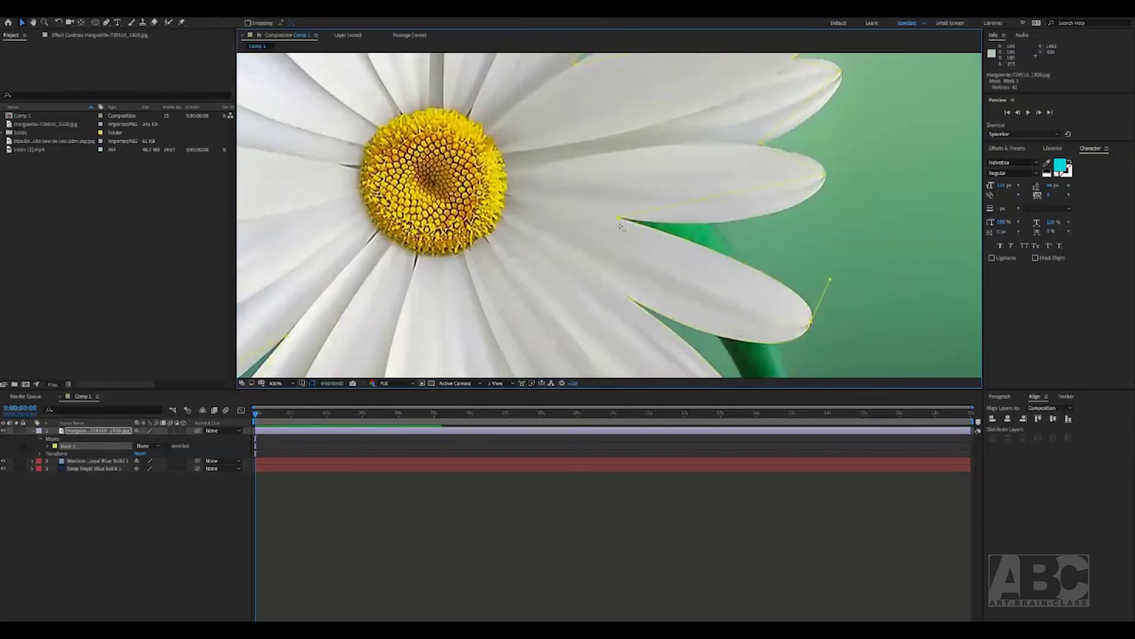
scroll(771, 104, "up", 10)
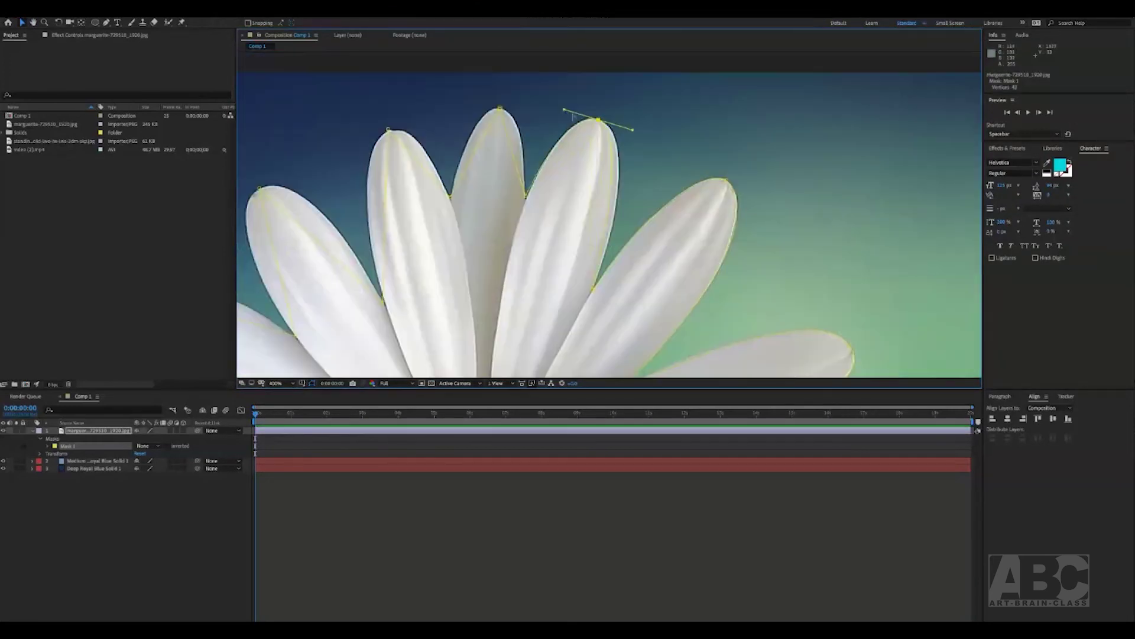
scroll(549, 131, "down", 10)
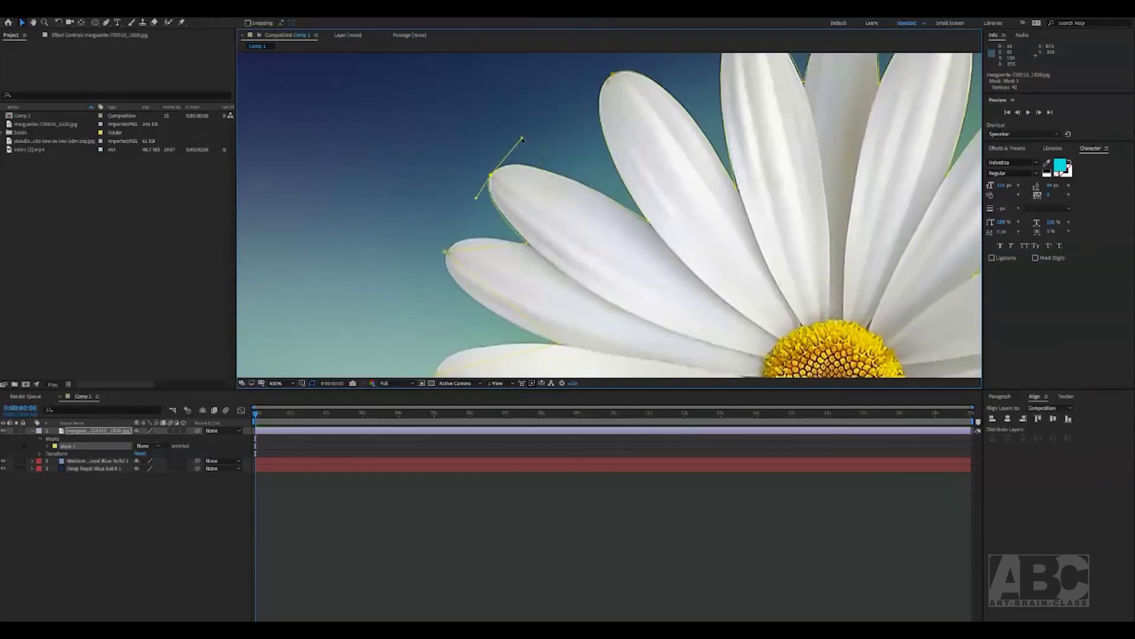
scroll(527, 248, "down", 6)
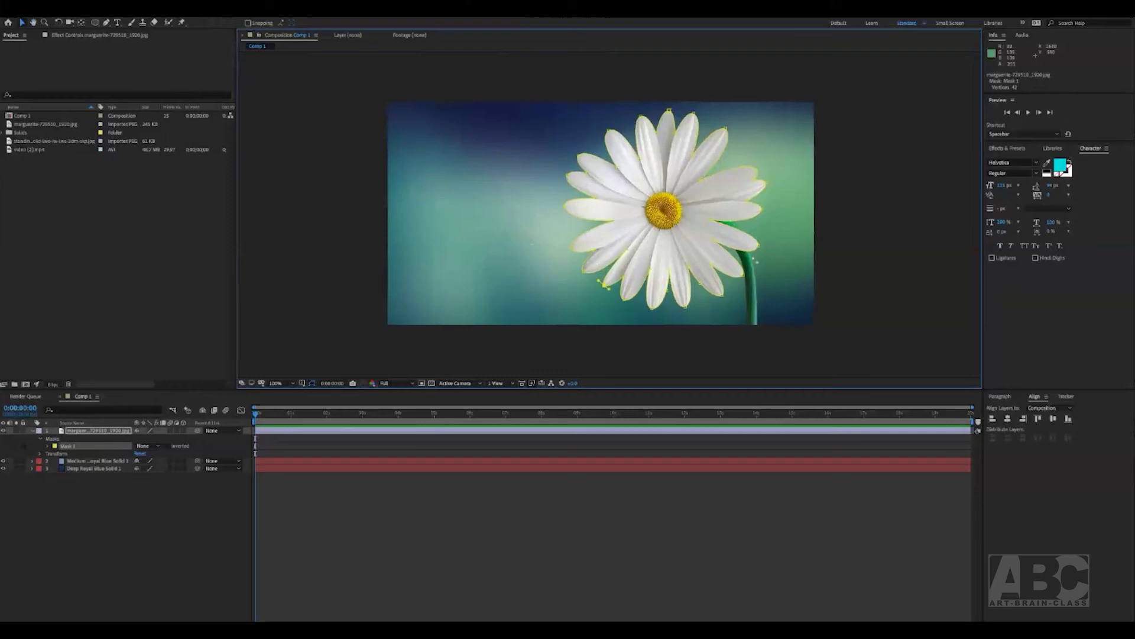
Set the daisy mask's mode back to Add and deselect the layer
left_click(145, 446)
left_click(149, 466)
left_click(128, 511)
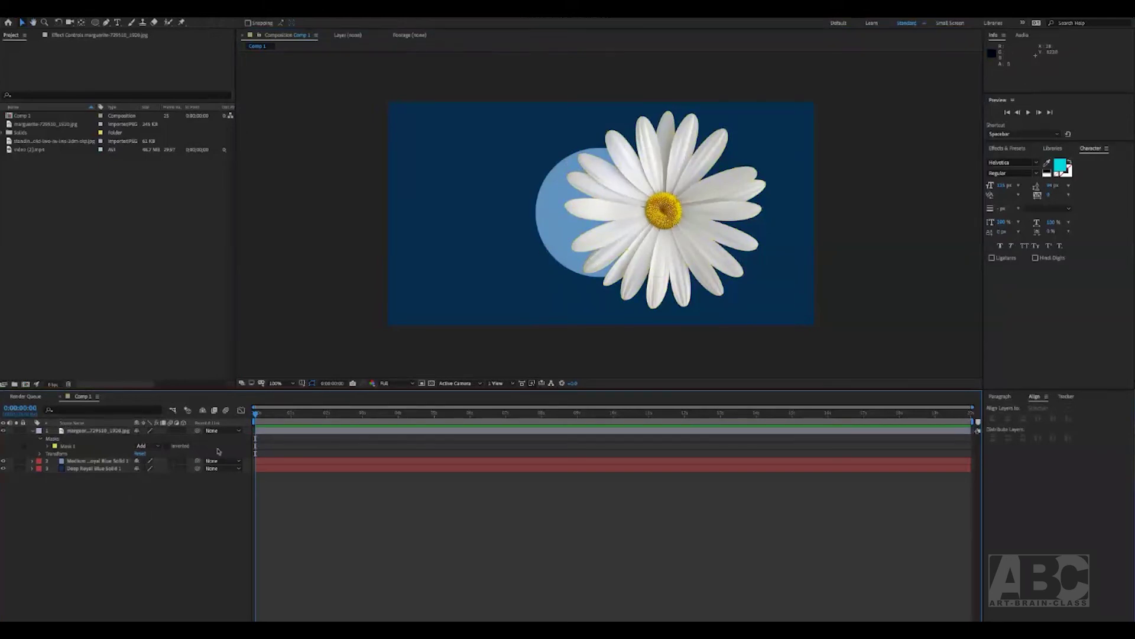
Move the daisy layer beneath the light blue circle solid in the layer stack
left_click(96, 432)
left_click_drag(97, 433, 99, 466)
left_click(98, 430)
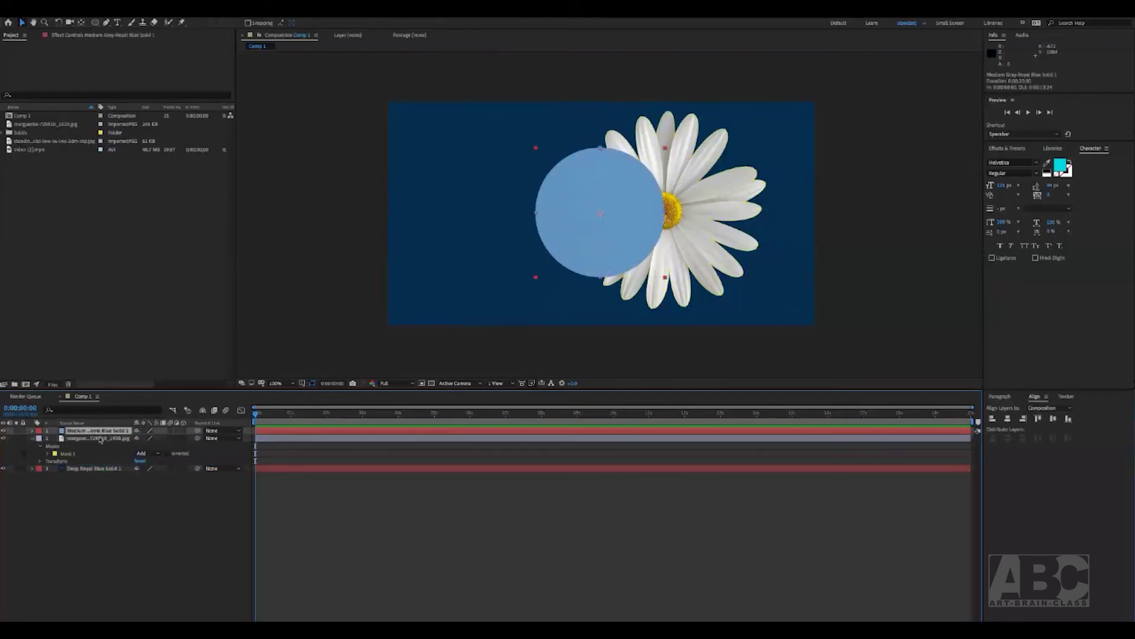
Move the light blue circle over the daisy's centre, scale it down proportionally, and collapse the daisy layer's properties
double_click(592, 208)
left_click_drag(586, 210, 647, 211)
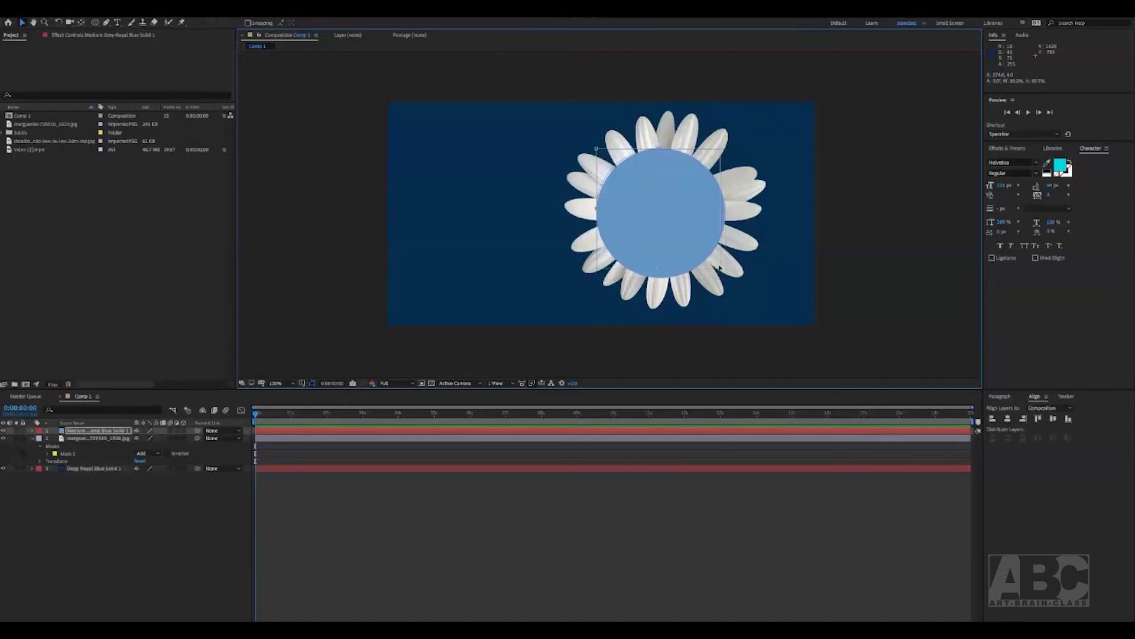
key("ctrl+z")
left_click_drag(724, 277, 706, 258)
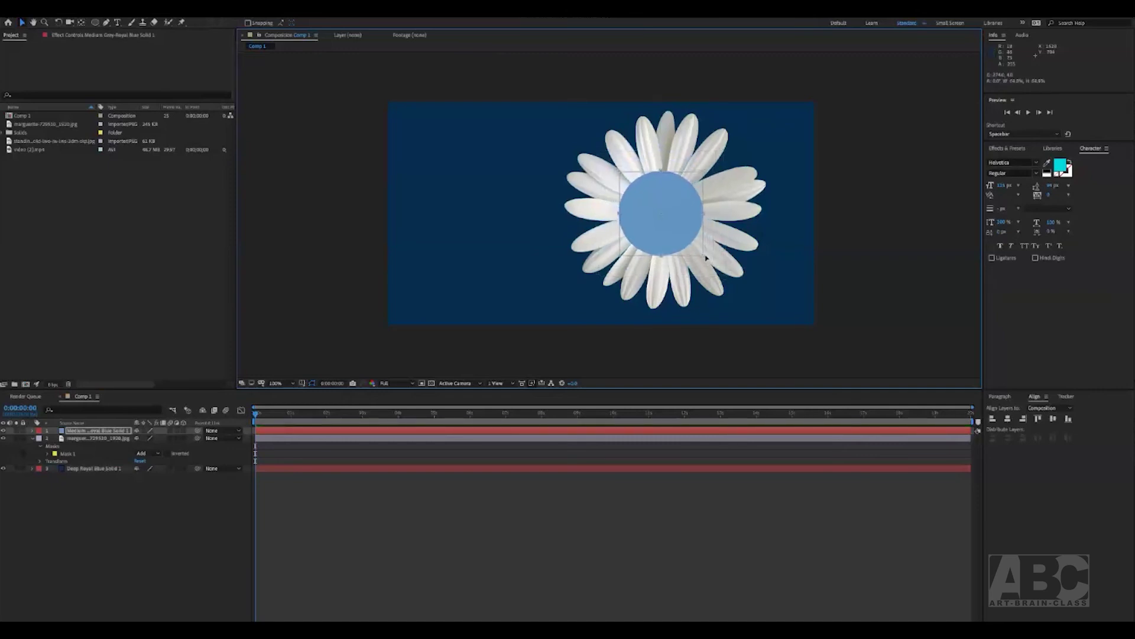
left_click(87, 432)
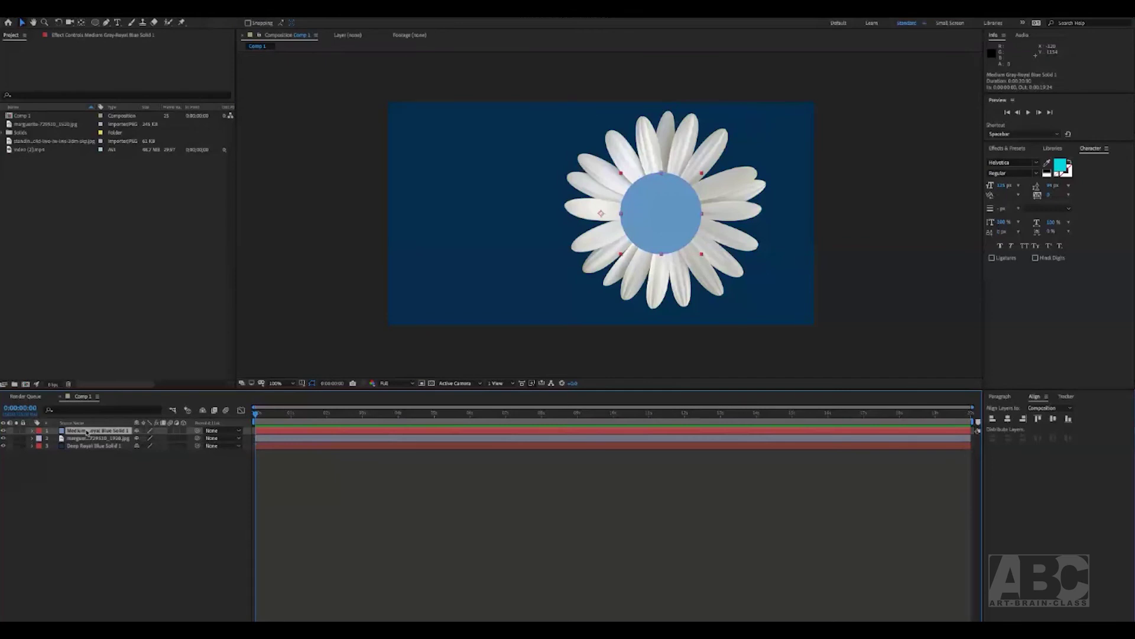
Increase the feather of the light blue circle's mask so its edge fades softly into the daisy petals
key("f")
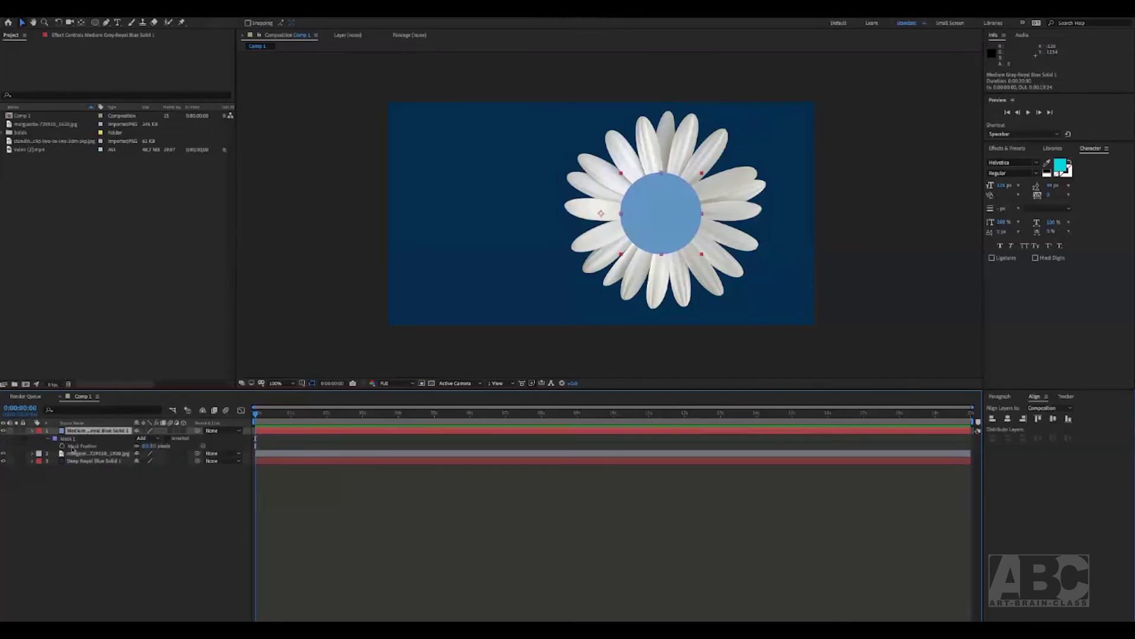
left_click(155, 448)
left_click_drag(149, 446, 171, 445)
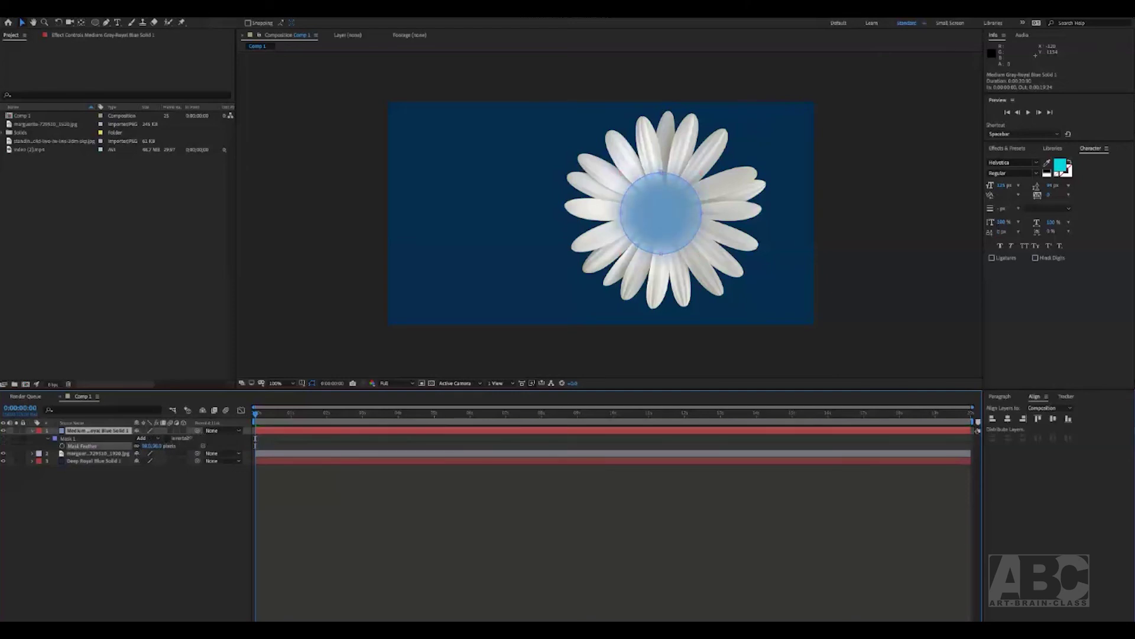
left_click(102, 504)
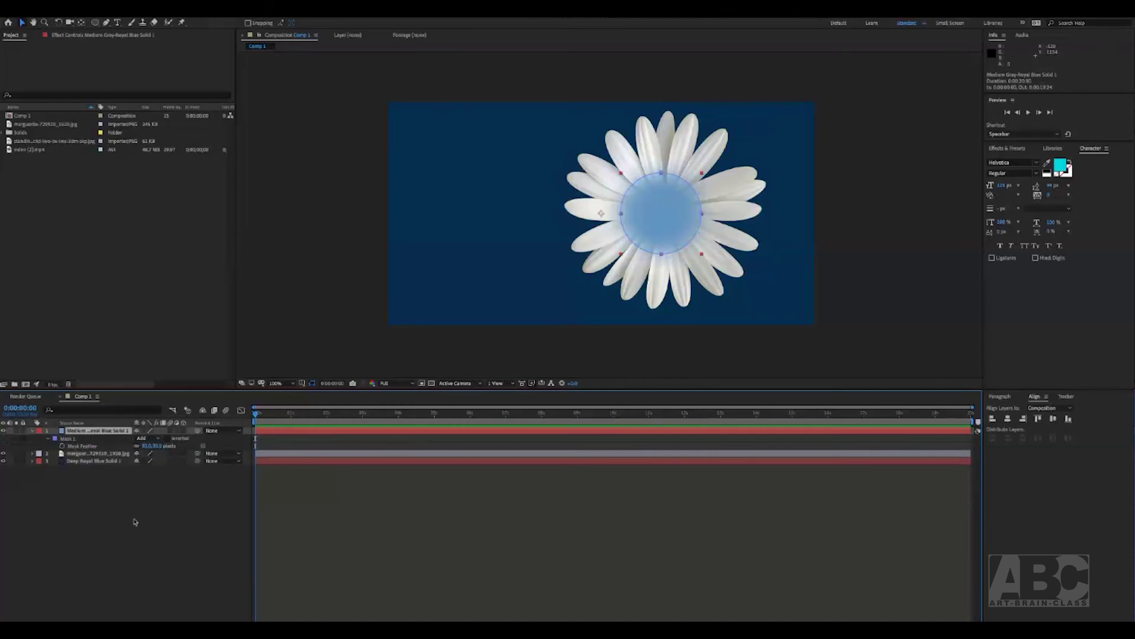
Try the Overlay blending mode on the light blue circle layer and set it to Multiply instead
key("F4")
left_click(148, 430)
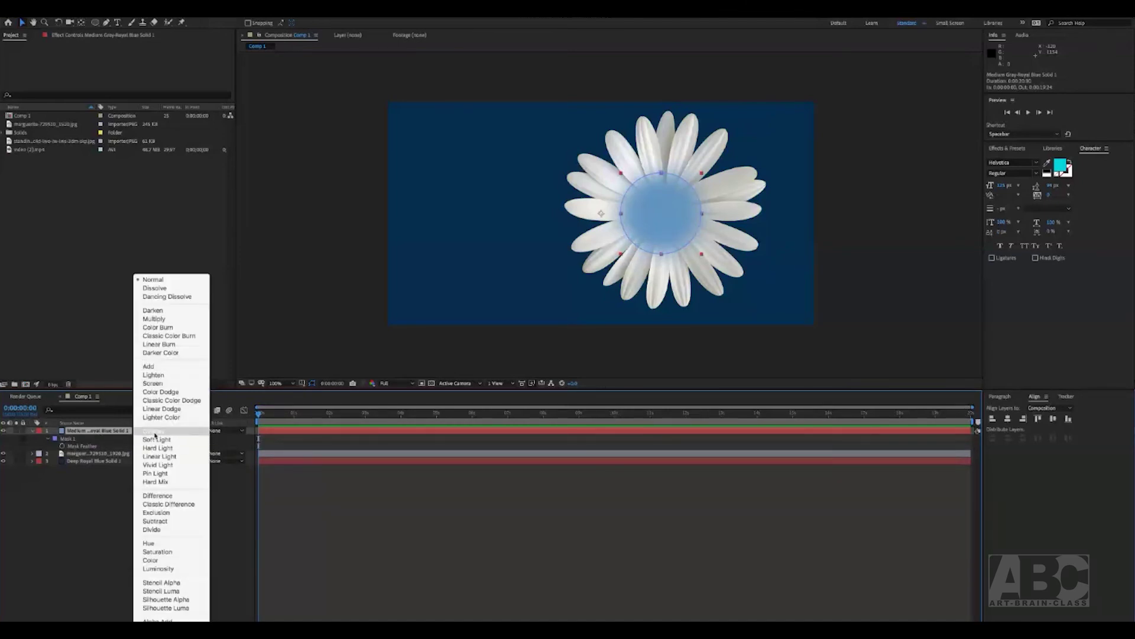
left_click(155, 432)
left_click(156, 431)
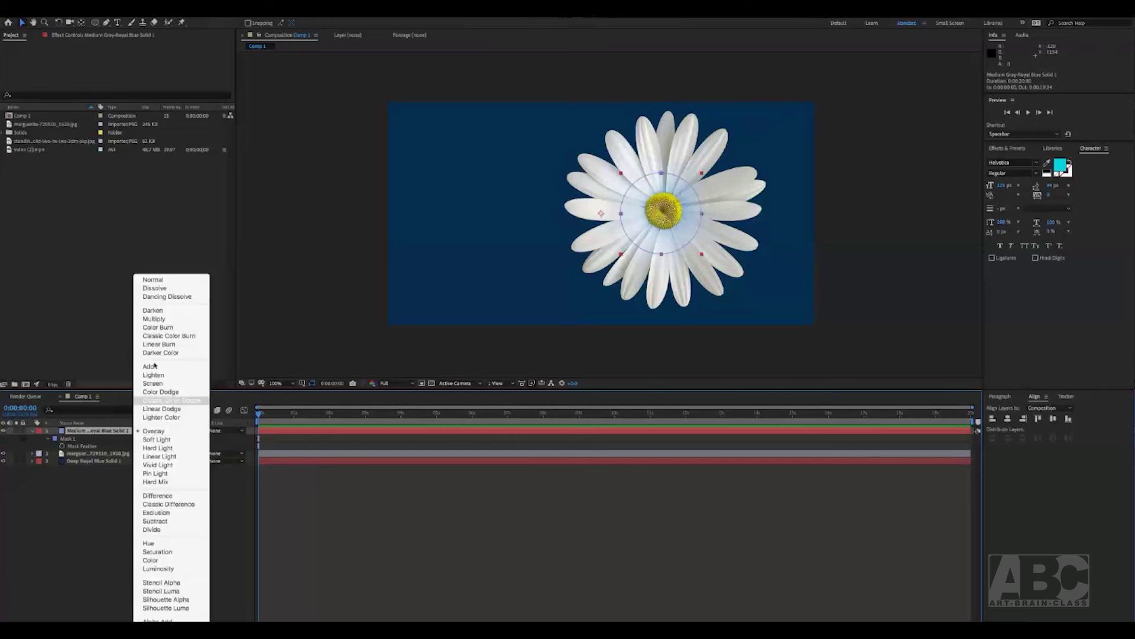
left_click(156, 320)
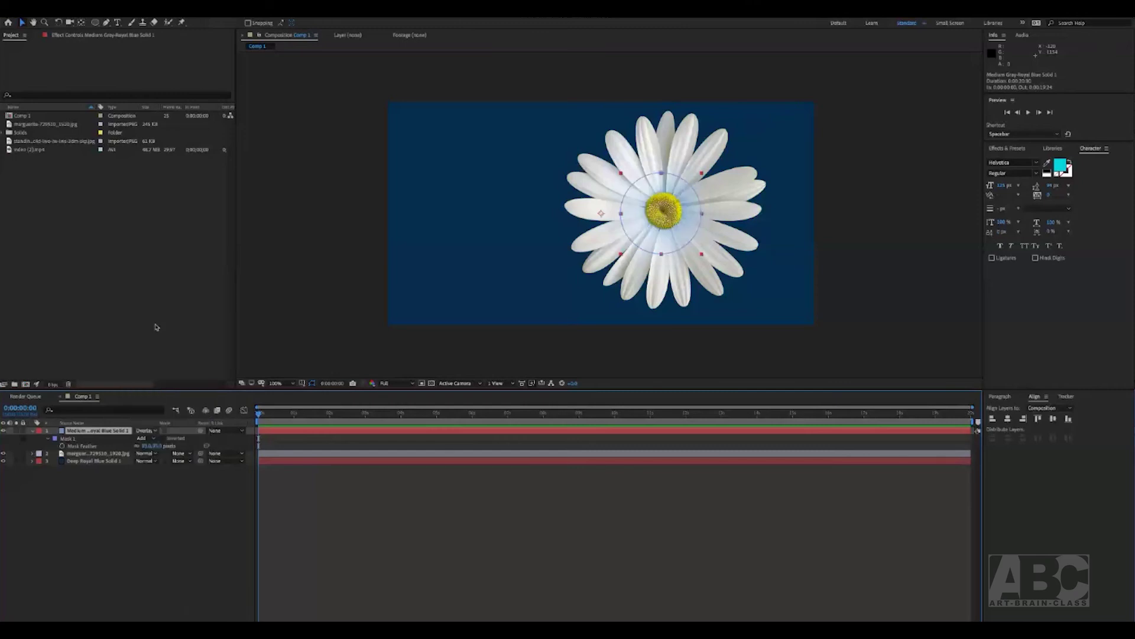
left_click(145, 432)
Change the circle solid's colour to golden yellow in its solid settings
left_click(100, 433)
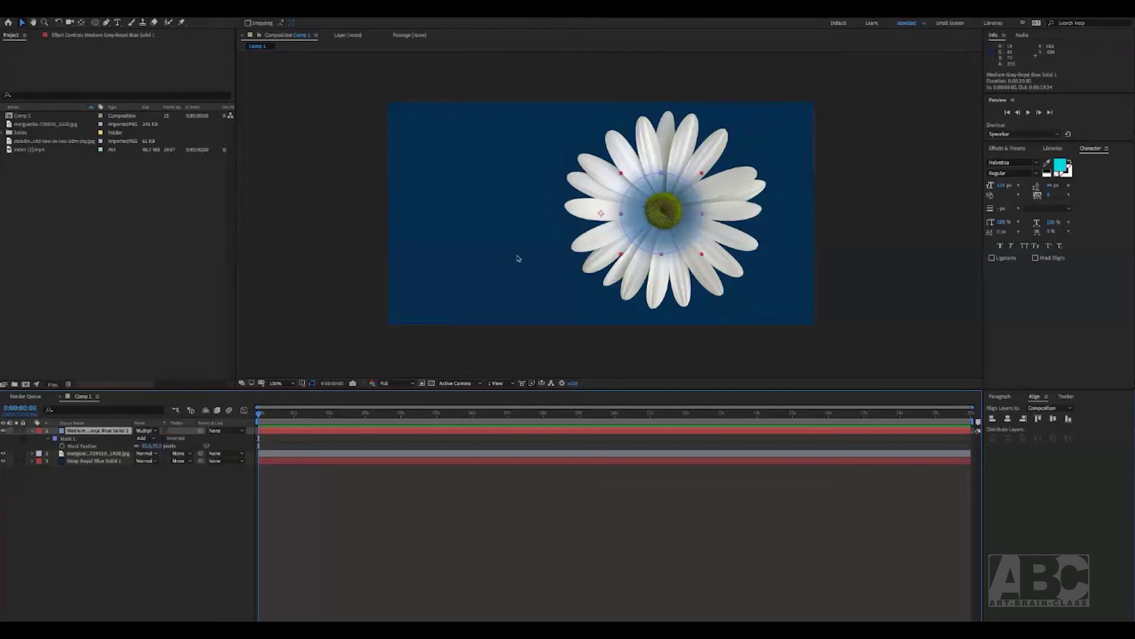
left_click(154, 11)
left_click(164, 25)
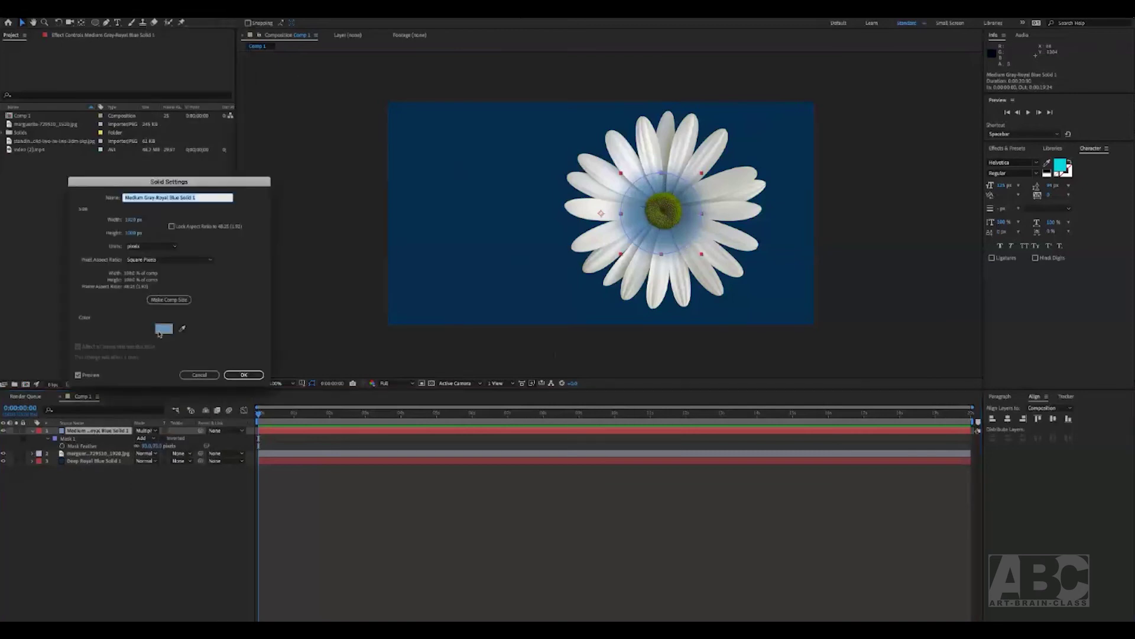
left_click(161, 330)
type("E5AC00")
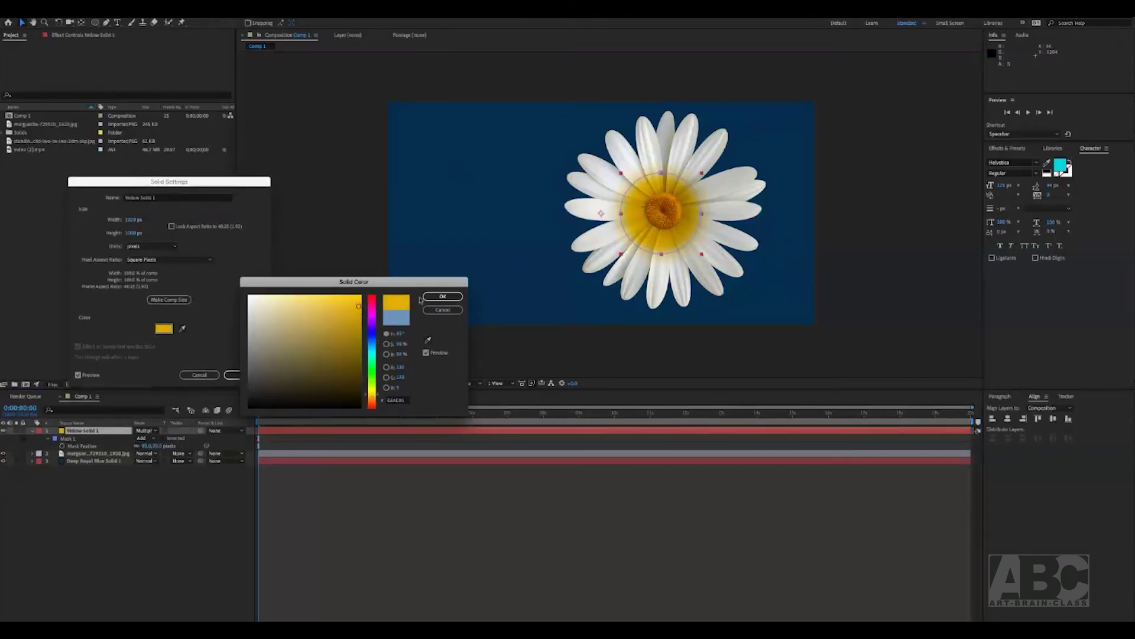
left_click(431, 297)
left_click(244, 374)
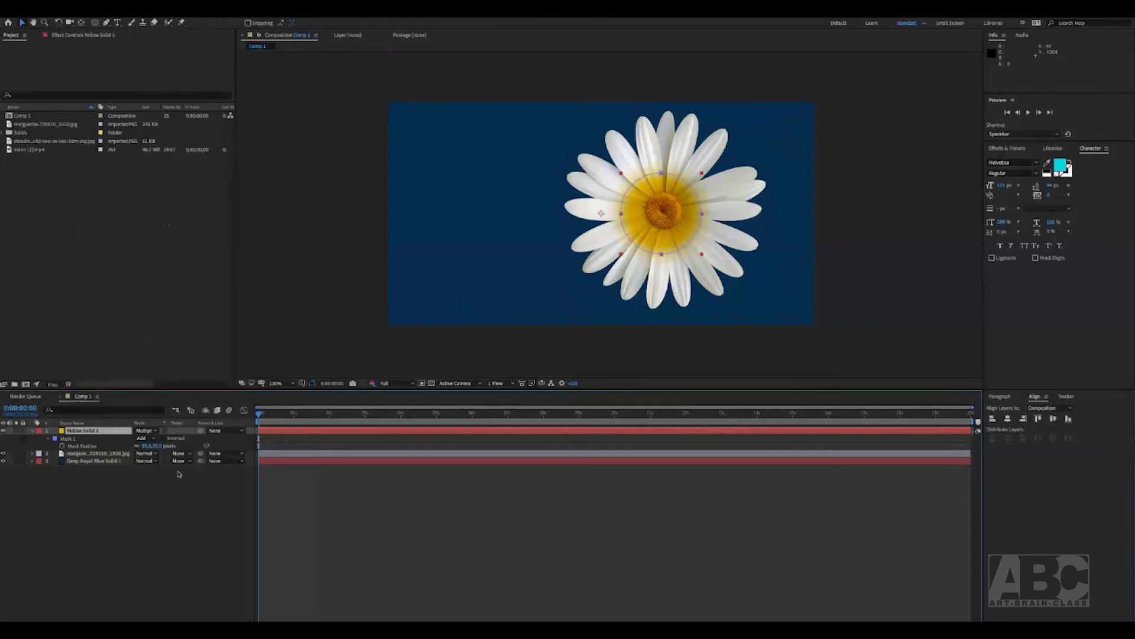
Duplicate the Deep Royal Blue background solid and move the copy to the top of the layer stack
left_click(76, 446)
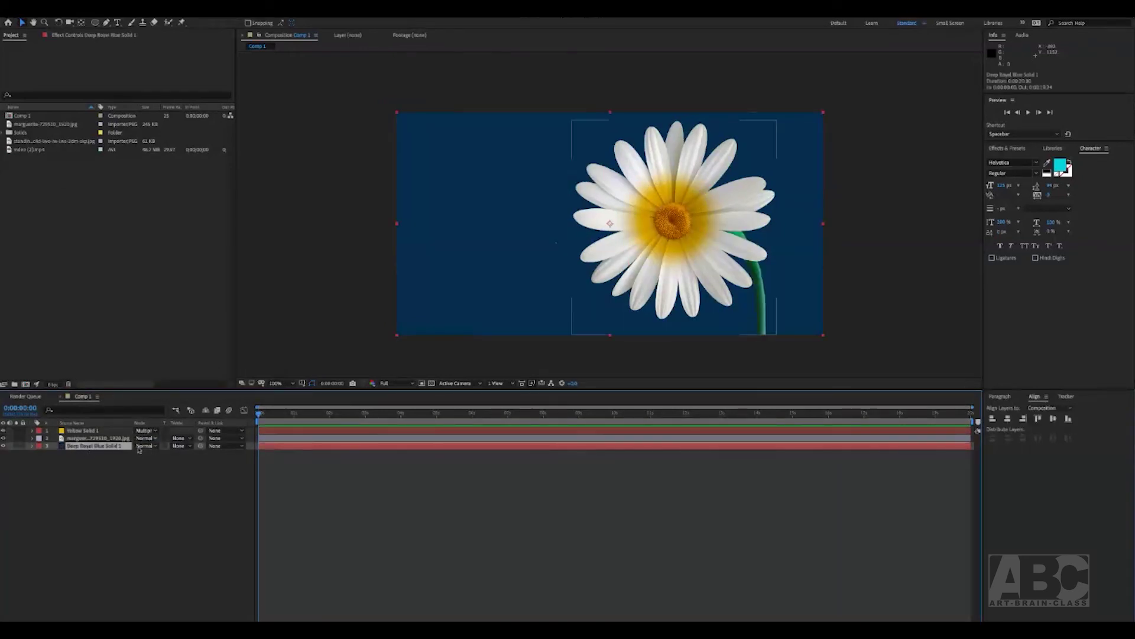
key("ctrl+d")
left_click_drag(98, 447, 105, 430)
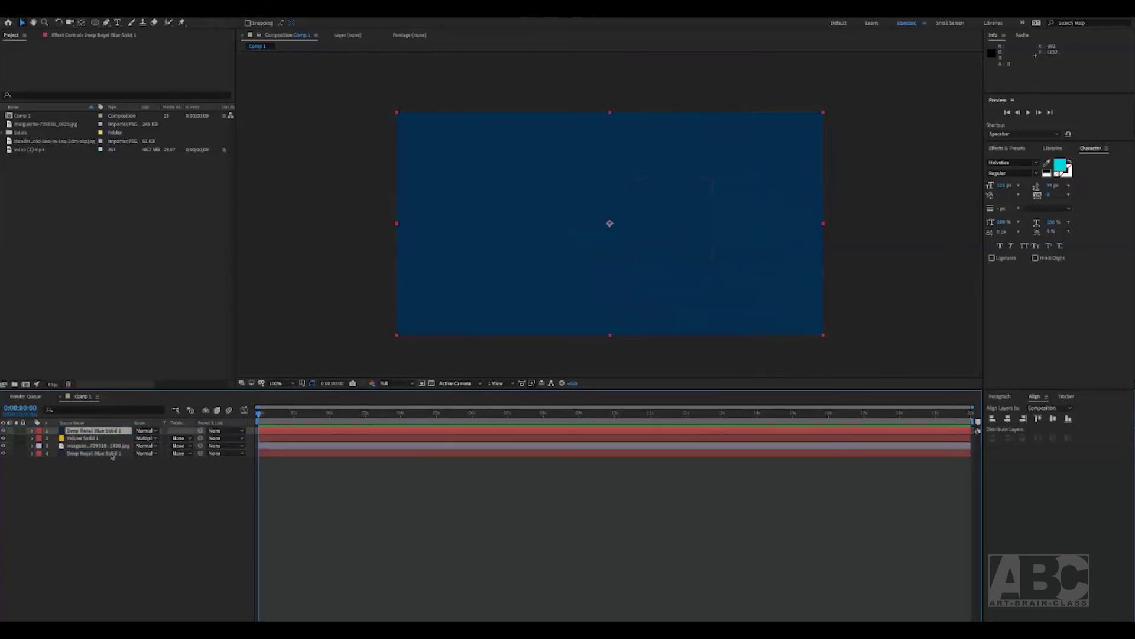
Add a rectangle mask covering the entire top Deep Royal Blue solid
left_click(95, 429)
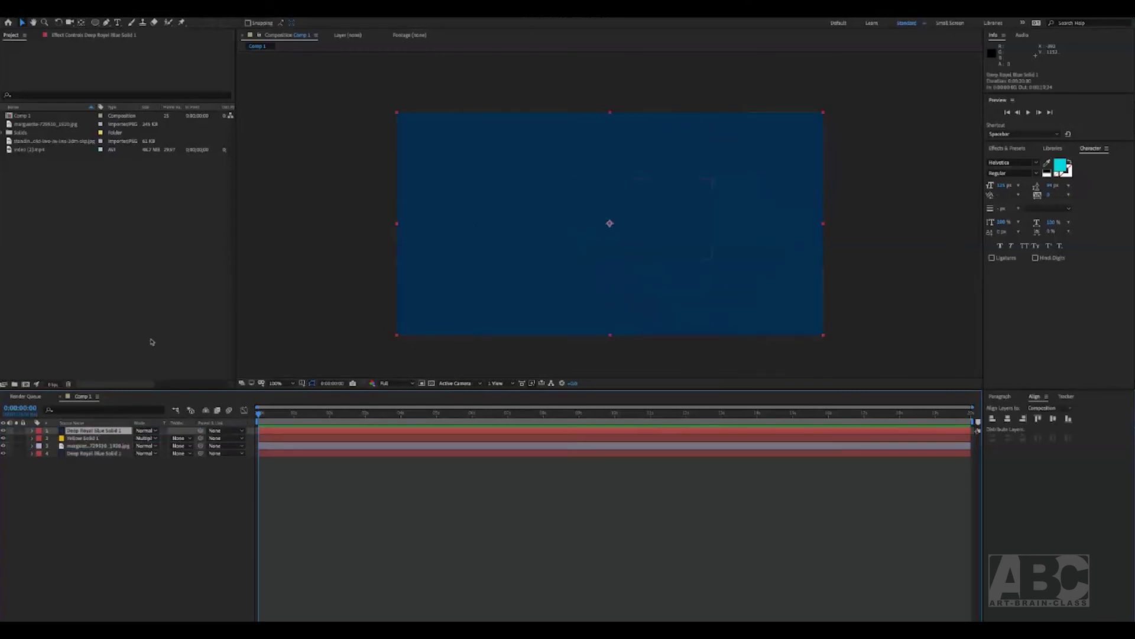
left_click(96, 23)
left_click(106, 25)
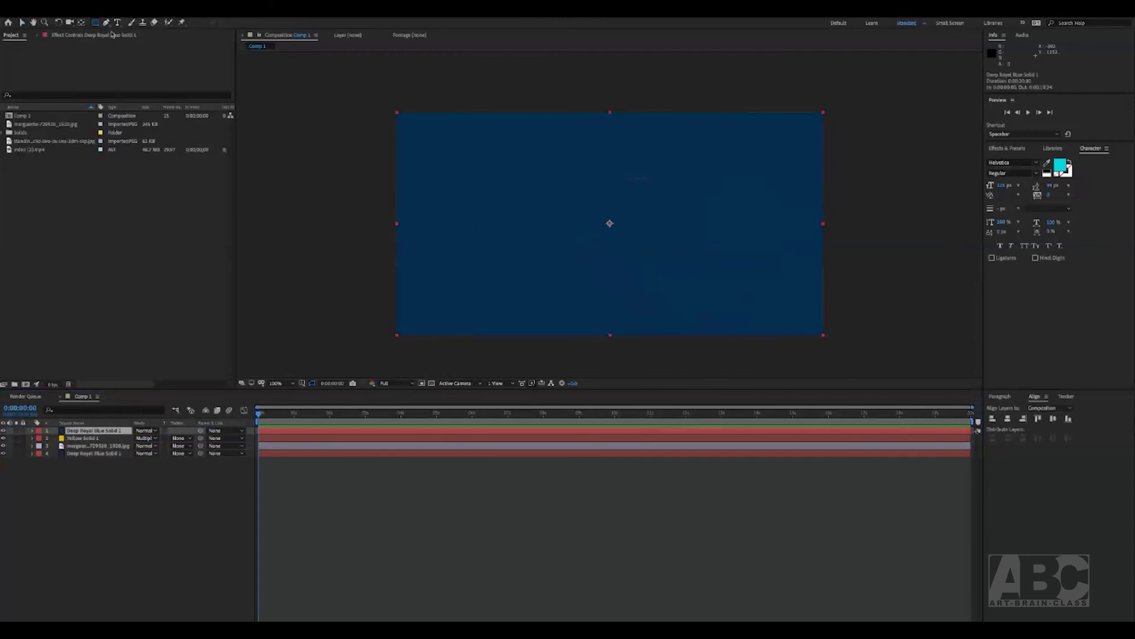
left_click(80, 434)
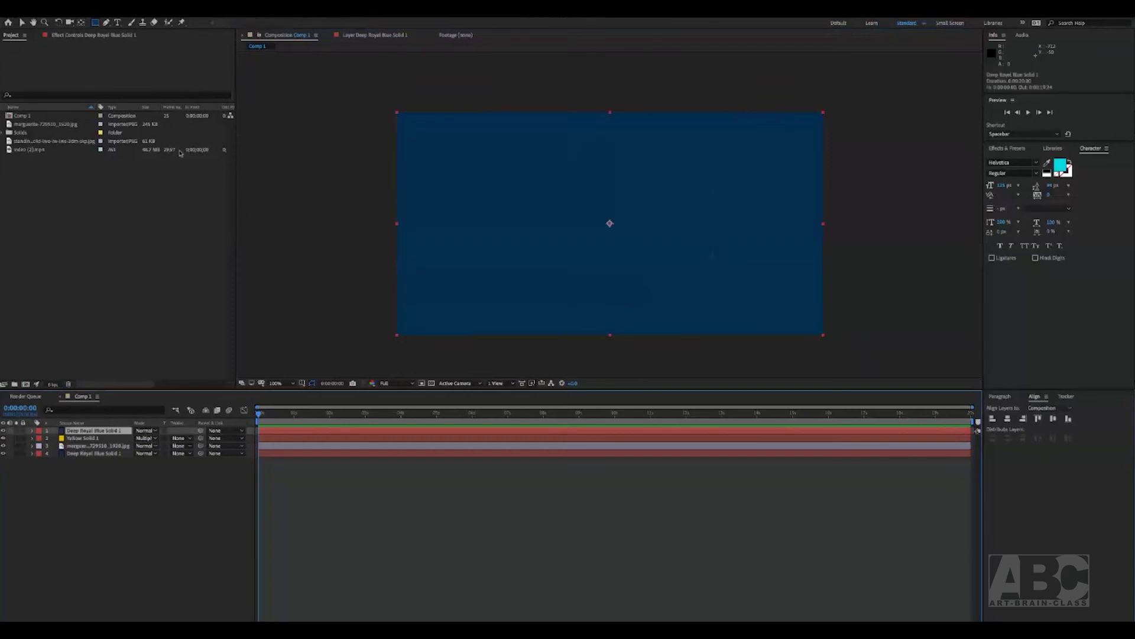
double_click(96, 24)
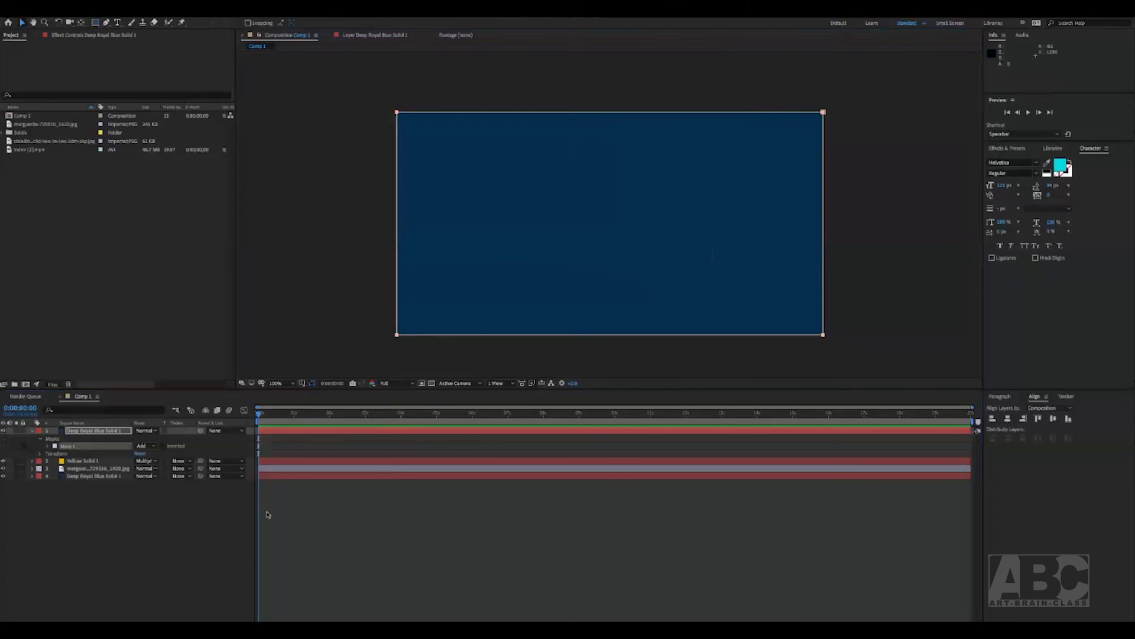
Reveal the new mask's properties and set a Mask Path keyframe at the start of the composition
left_click(49, 447)
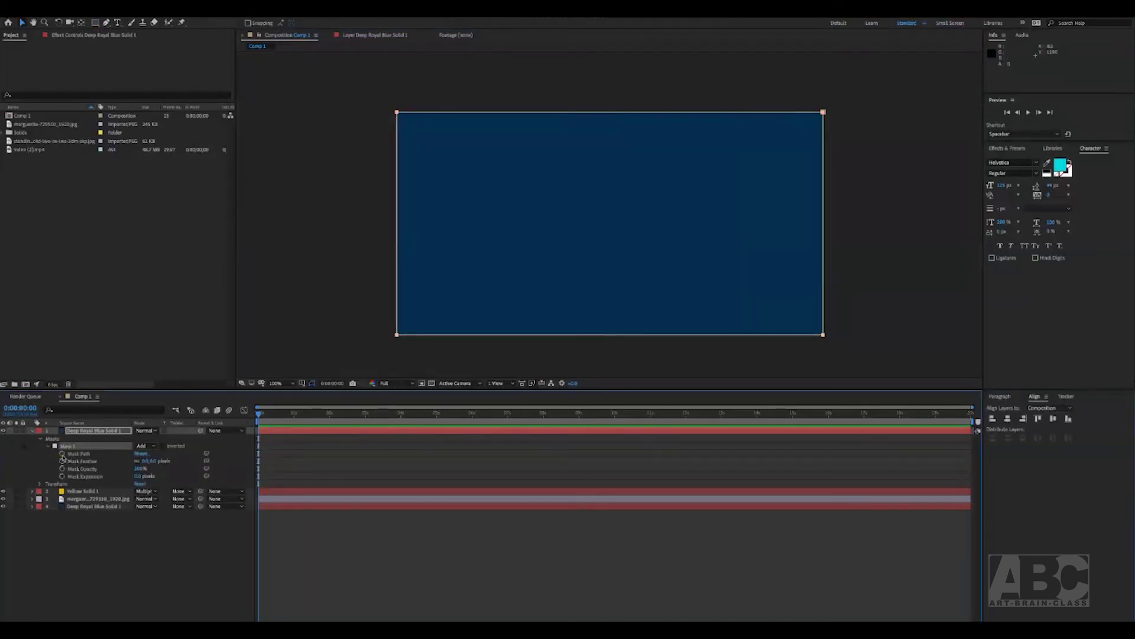
left_click(62, 454)
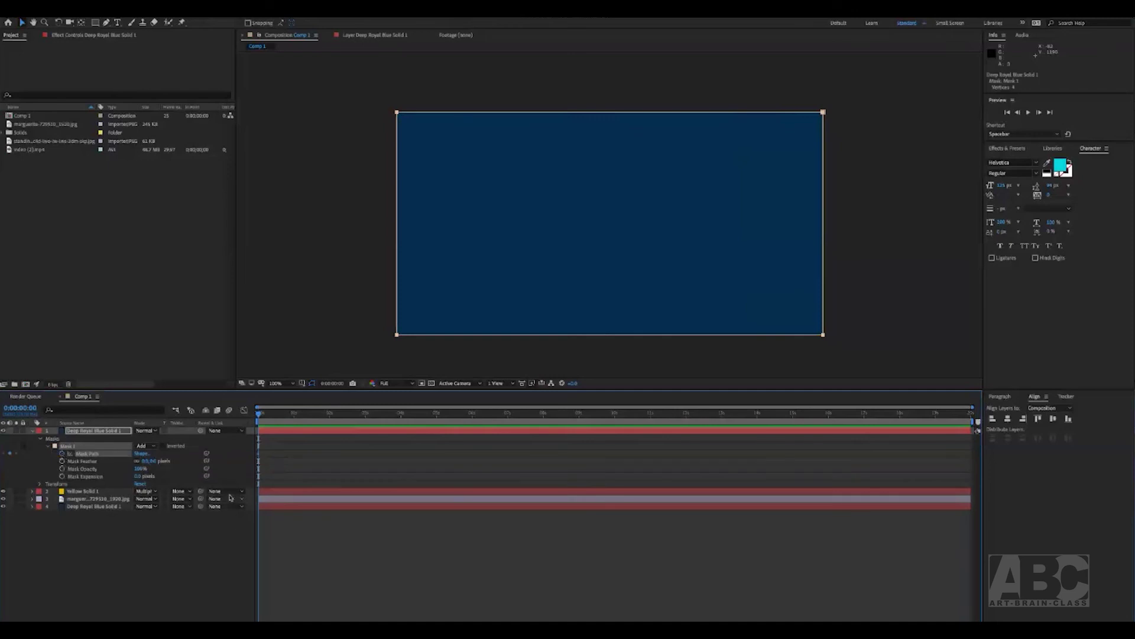
left_click_drag(536, 264, 534, 258)
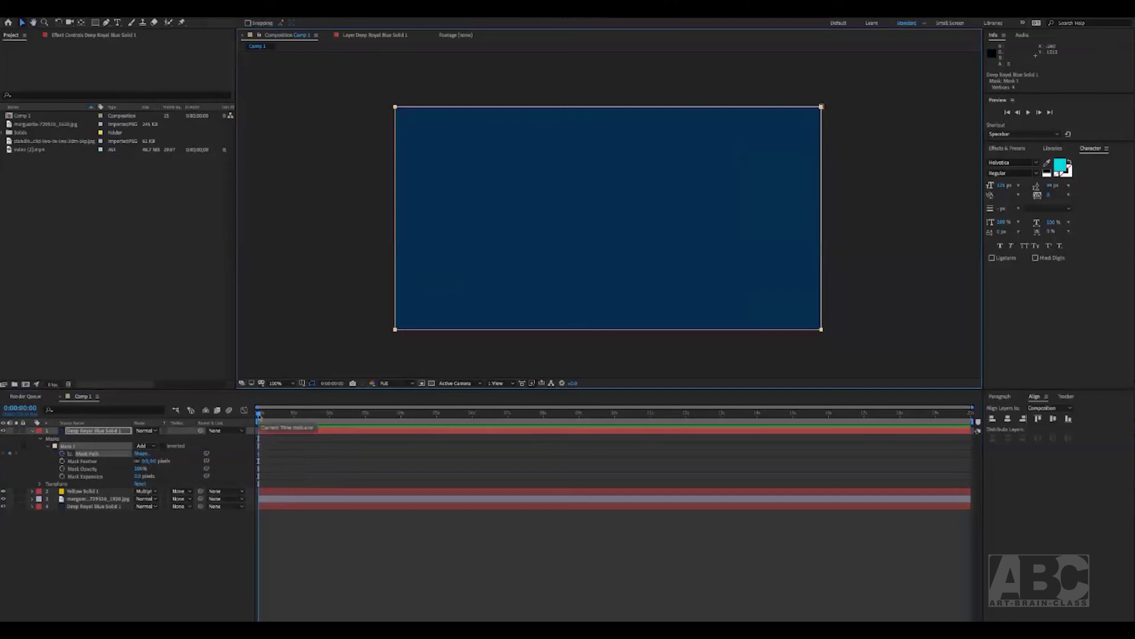
At 0:00:00:24, shrink the mask path by pulling its right edge to the left side, uncovering the daisy
left_click_drag(260, 417, 294, 418)
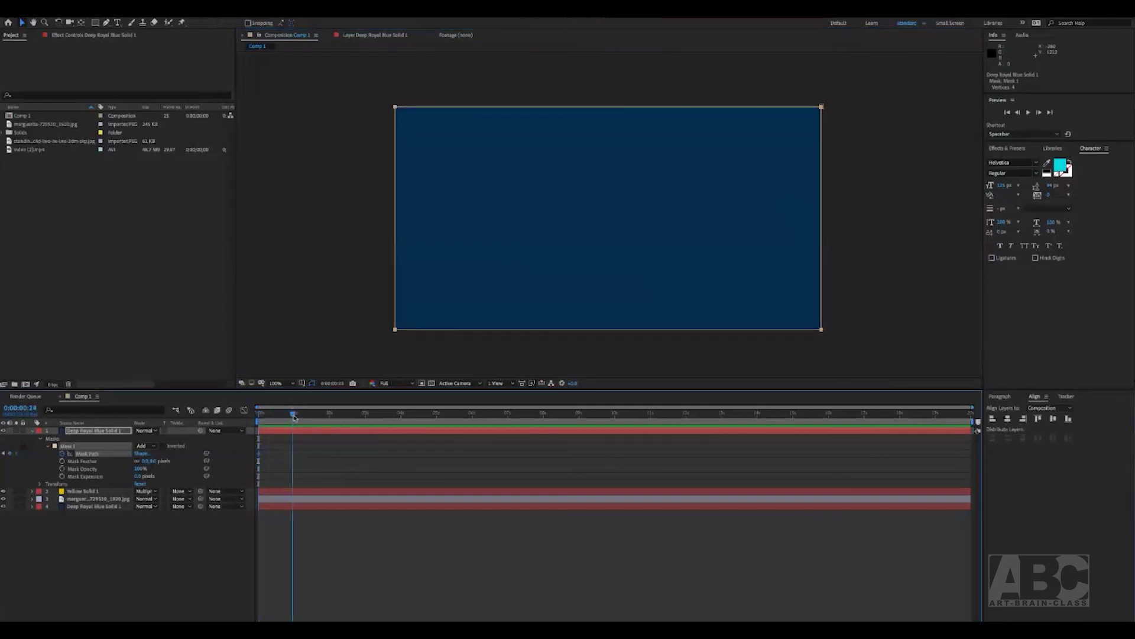
double_click(821, 107)
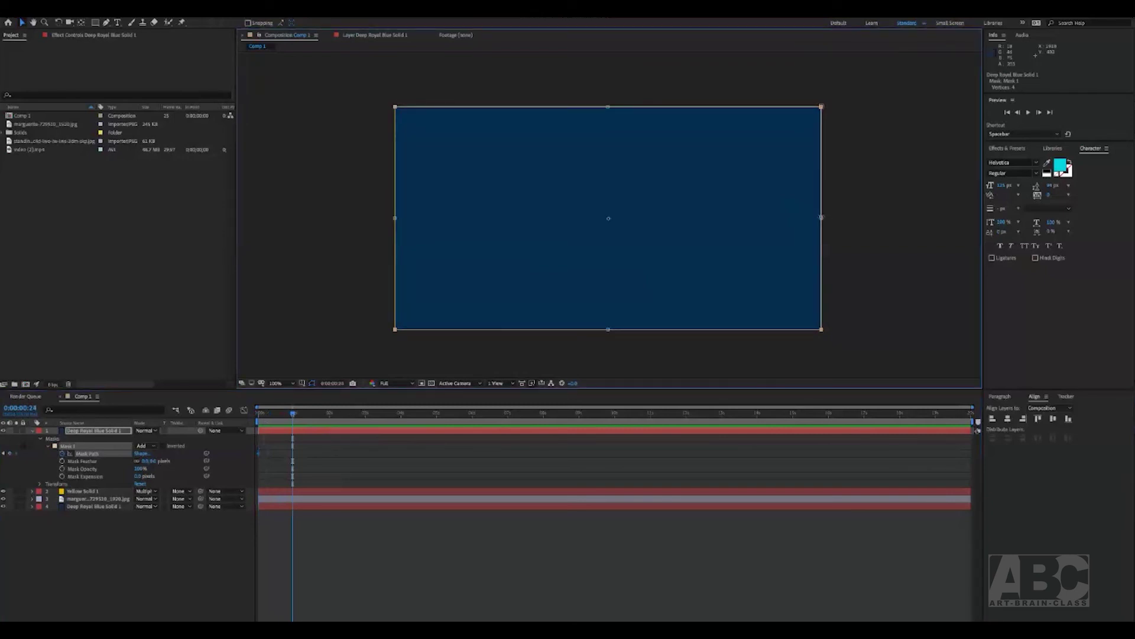
left_click_drag(822, 219, 414, 218)
Feather the top blue solid's mask, checking the softened edge at a frame partway through the wipe
left_click_drag(293, 414, 269, 415)
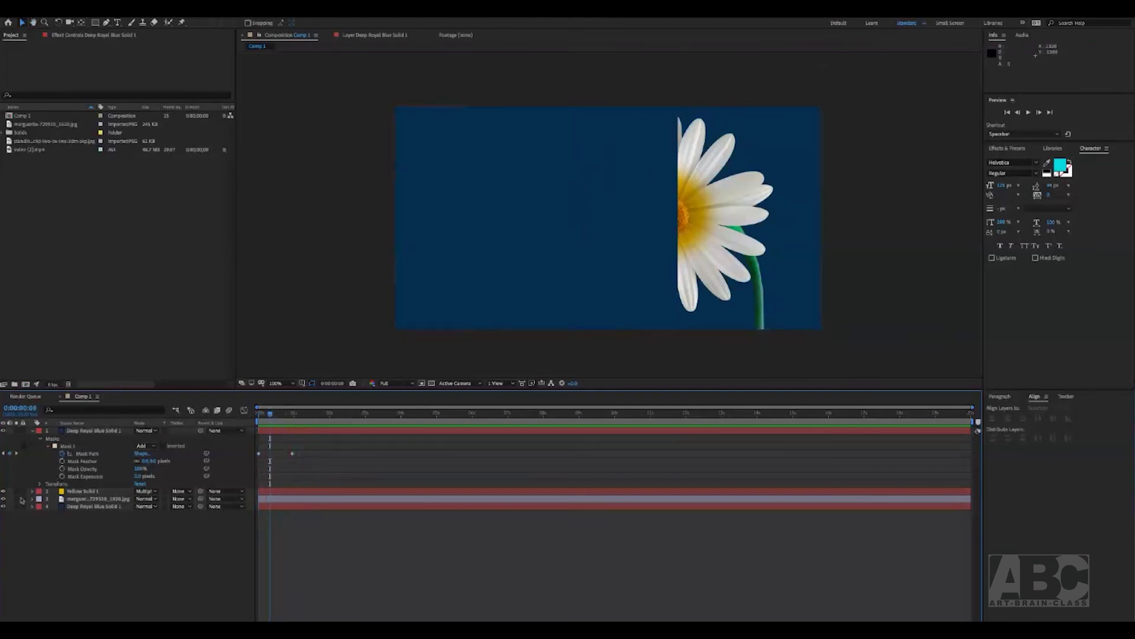
left_click(152, 461)
left_click_drag(153, 461, 185, 462)
left_click(154, 557)
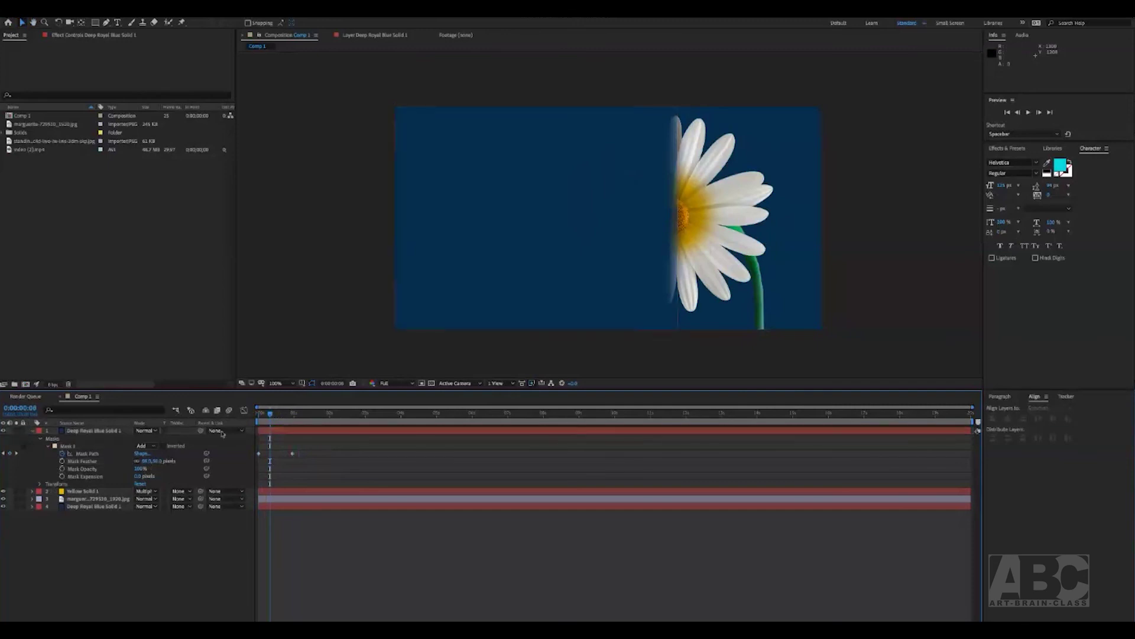
Play the daisy reveal from the first frame and collapse the top solid's properties
left_click_drag(266, 420, 258, 420)
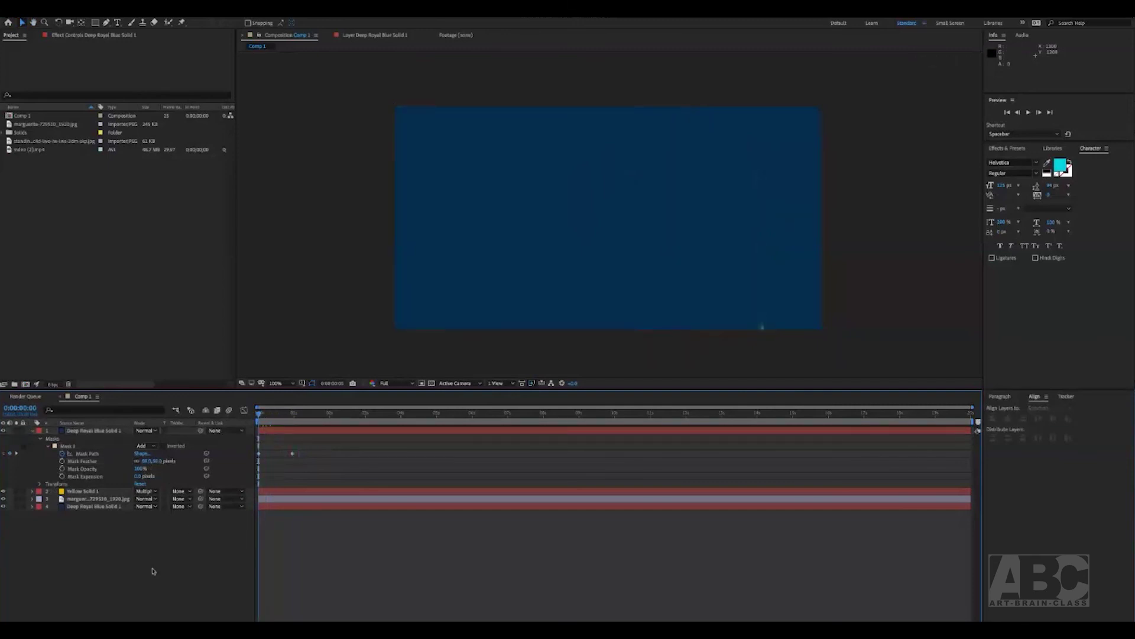
key("space")
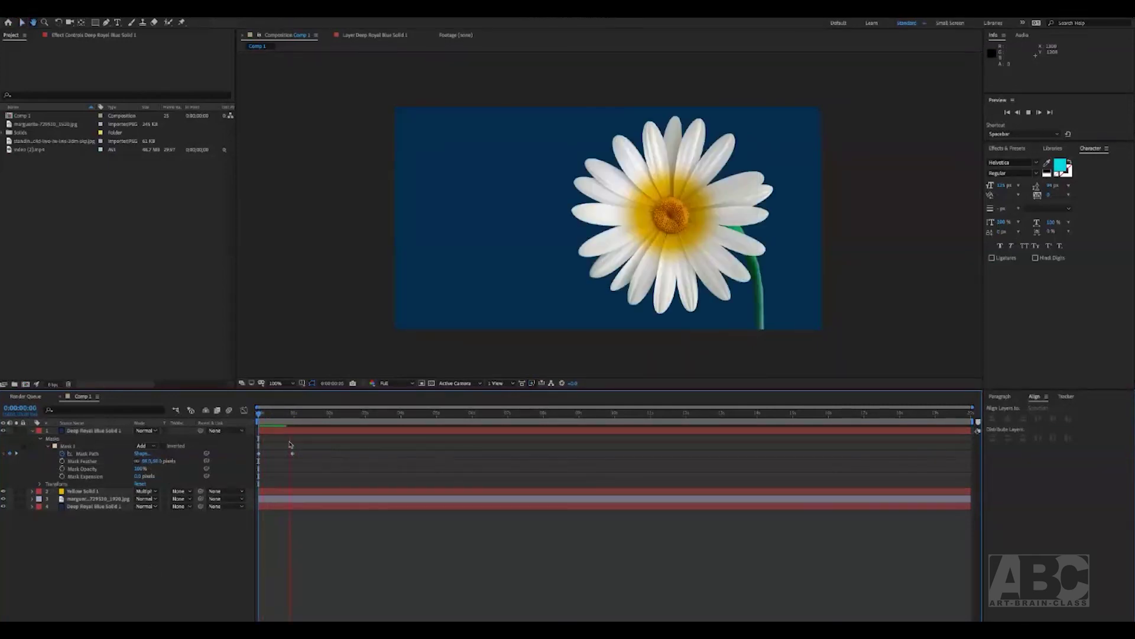
left_click(83, 436)
key("ctrl+grave")
left_click(85, 502)
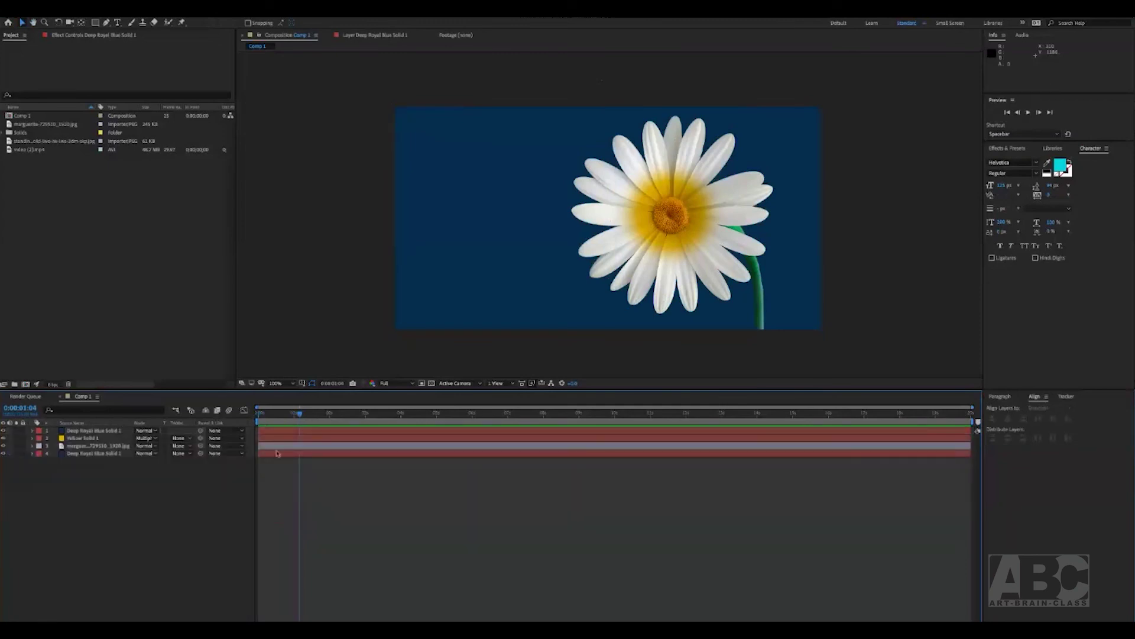
Add the text "White Flower" and move it into the empty blue area left of the daisy
left_click(118, 22)
left_click(445, 266)
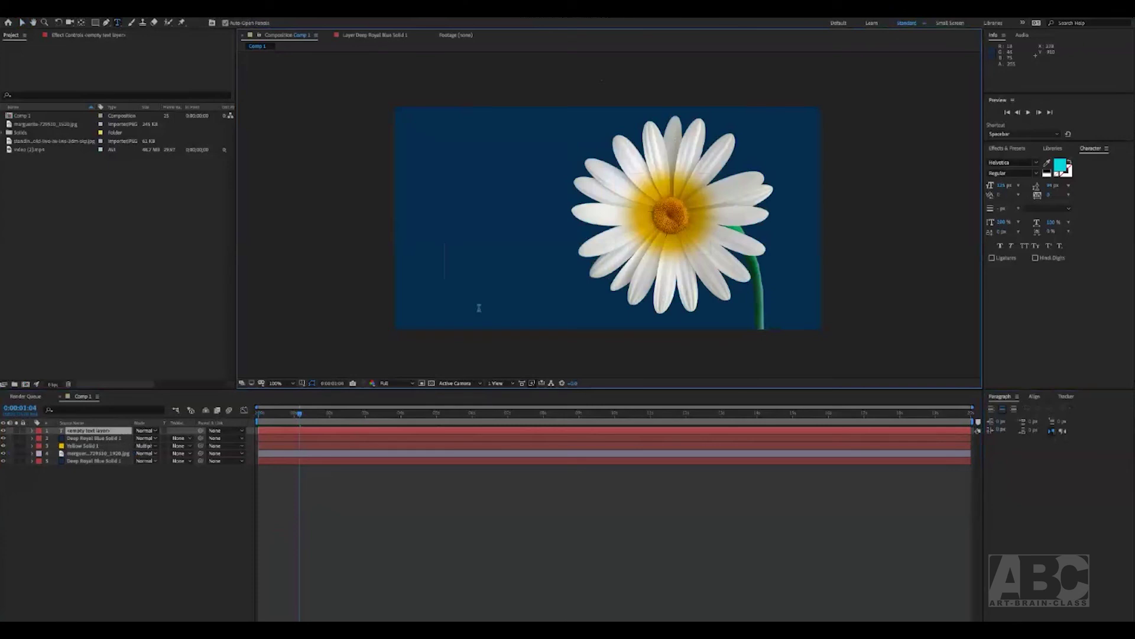
type("White Flower")
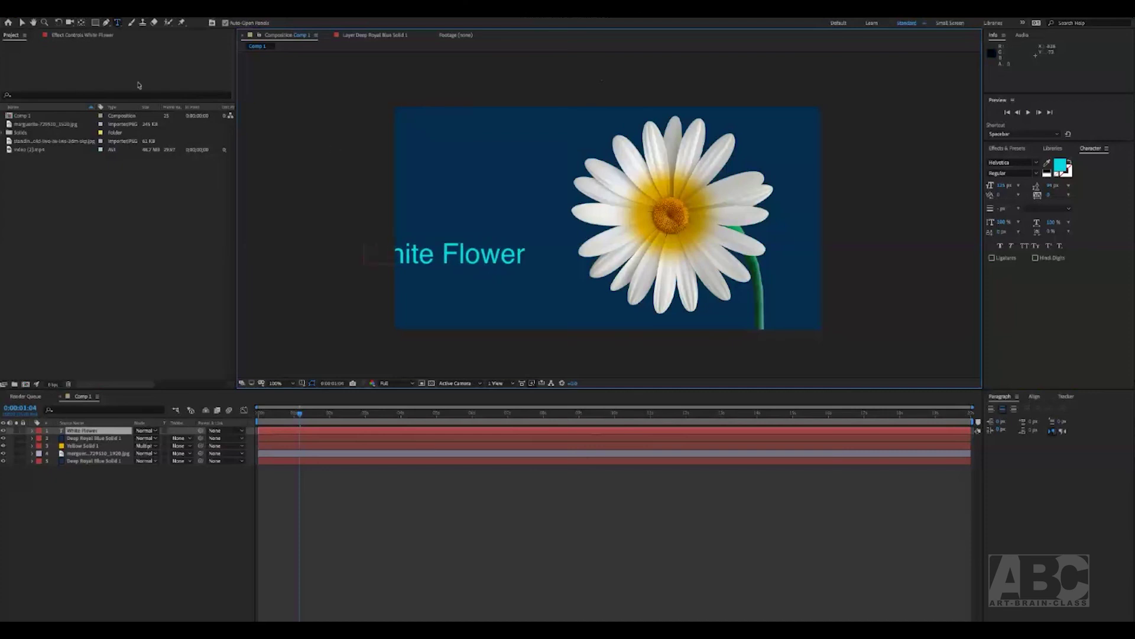
left_click(23, 22)
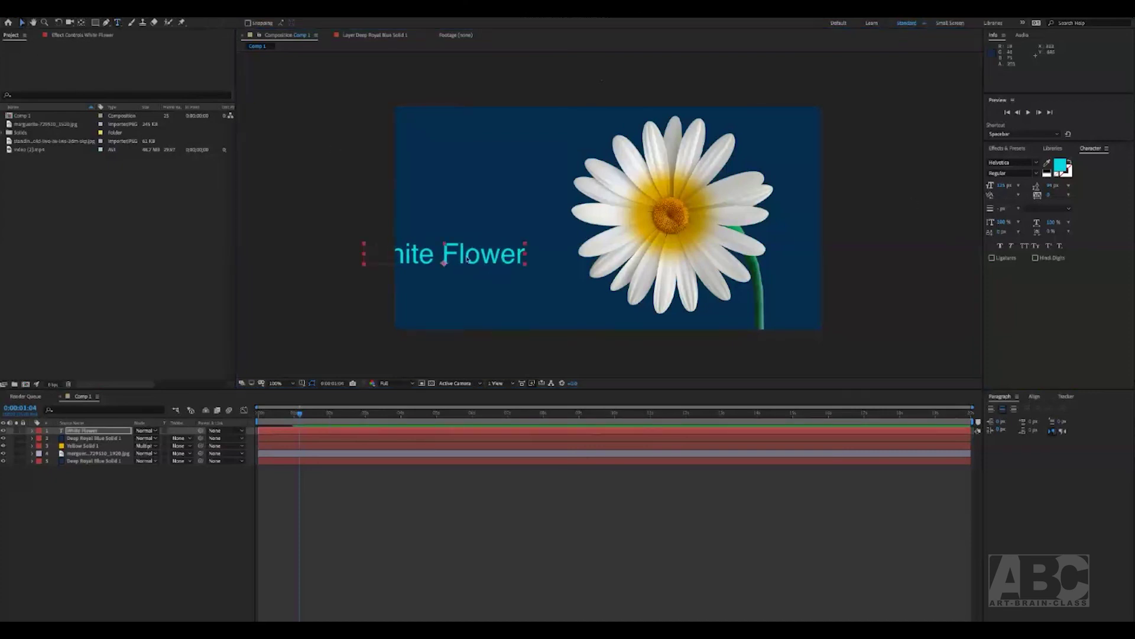
left_click_drag(467, 258, 516, 193)
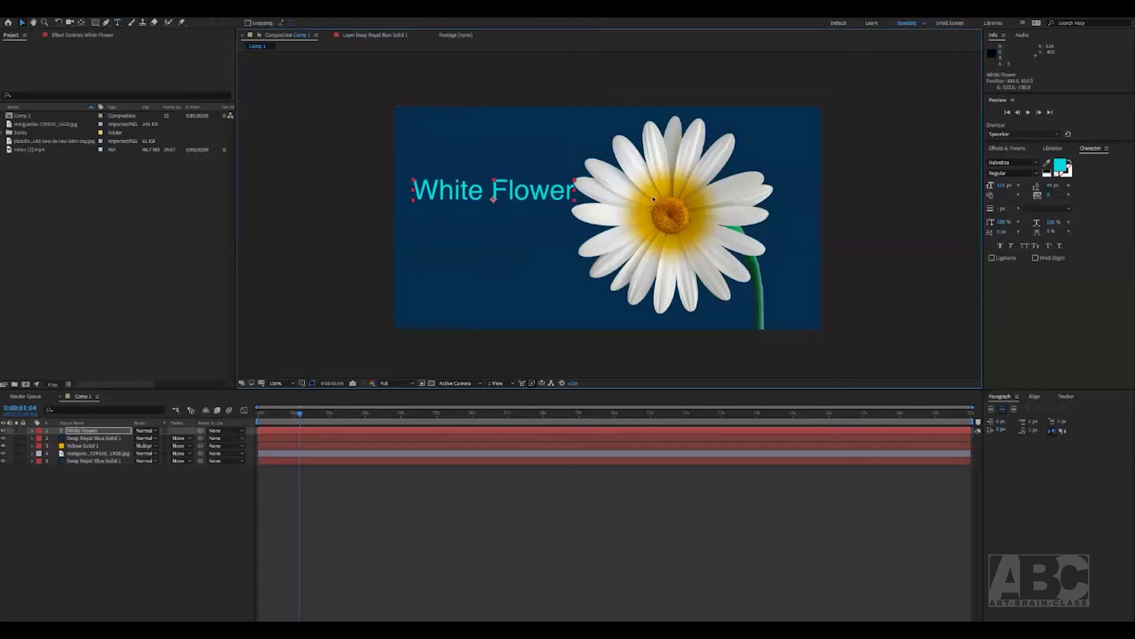
Set the White Flower text's fill to a colour sampled from the yellow around the daisy's centre
left_click(1060, 166)
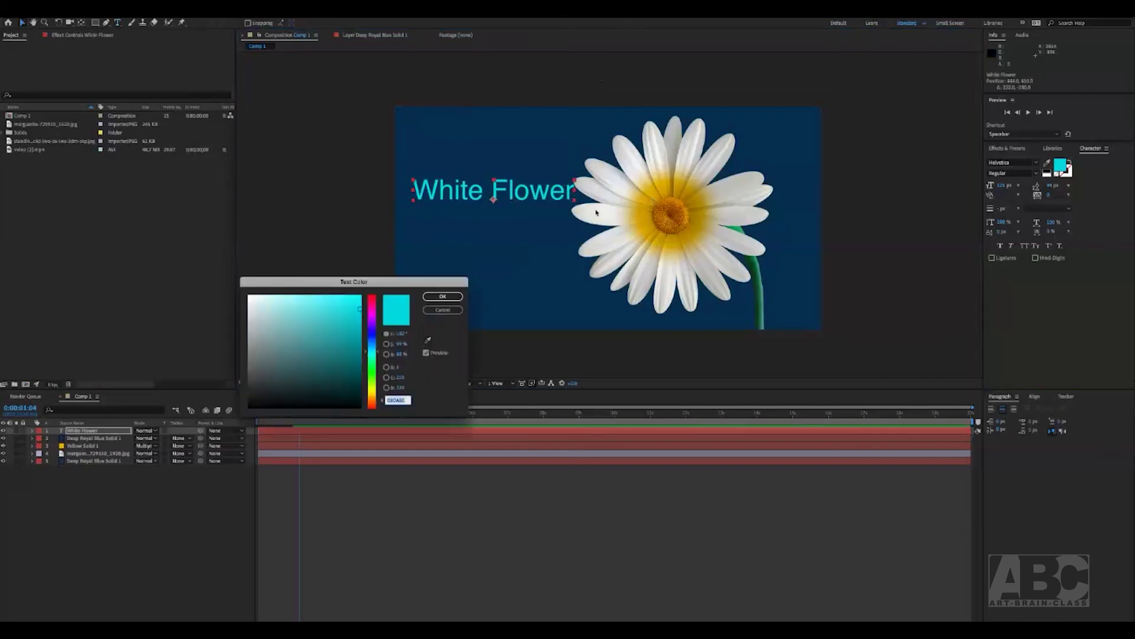
left_click(427, 342)
left_click(598, 205)
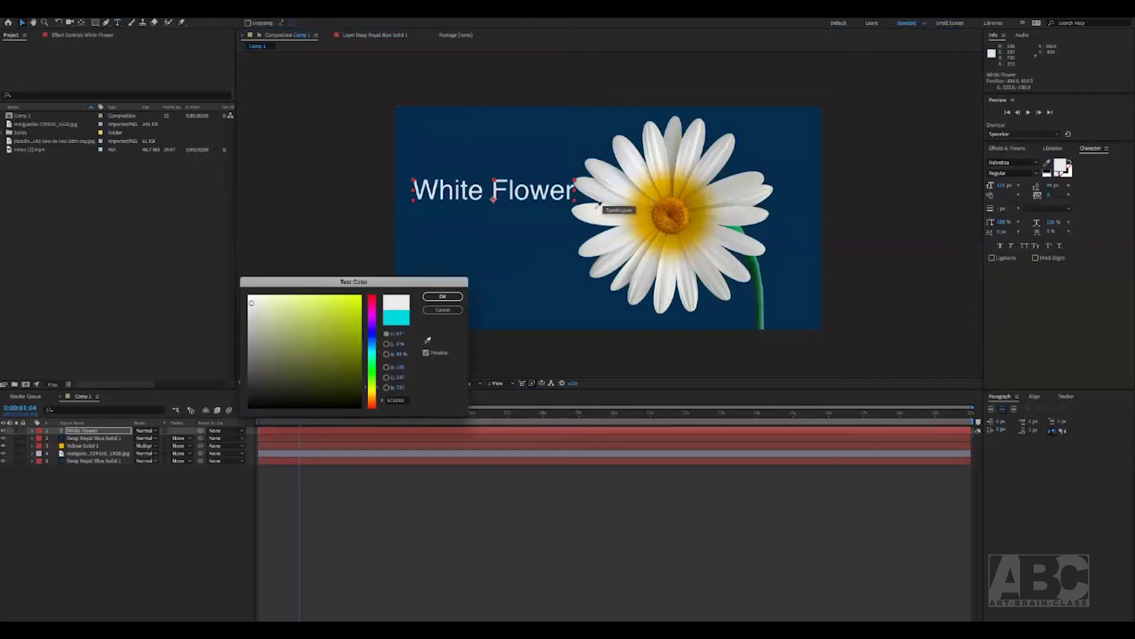
left_click(428, 341)
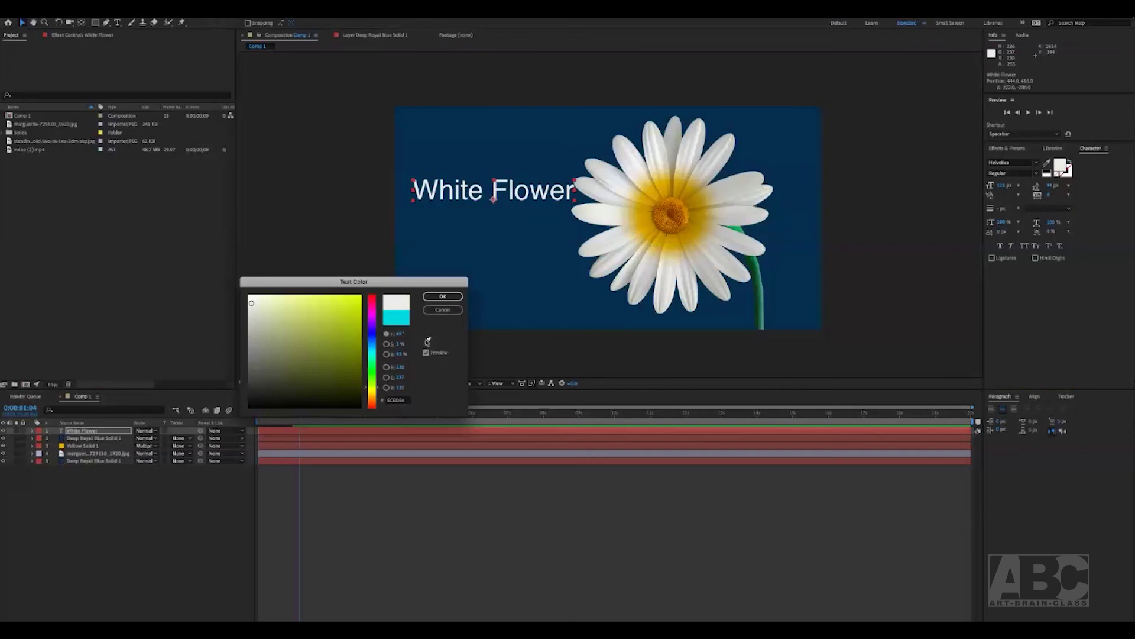
left_click(644, 209)
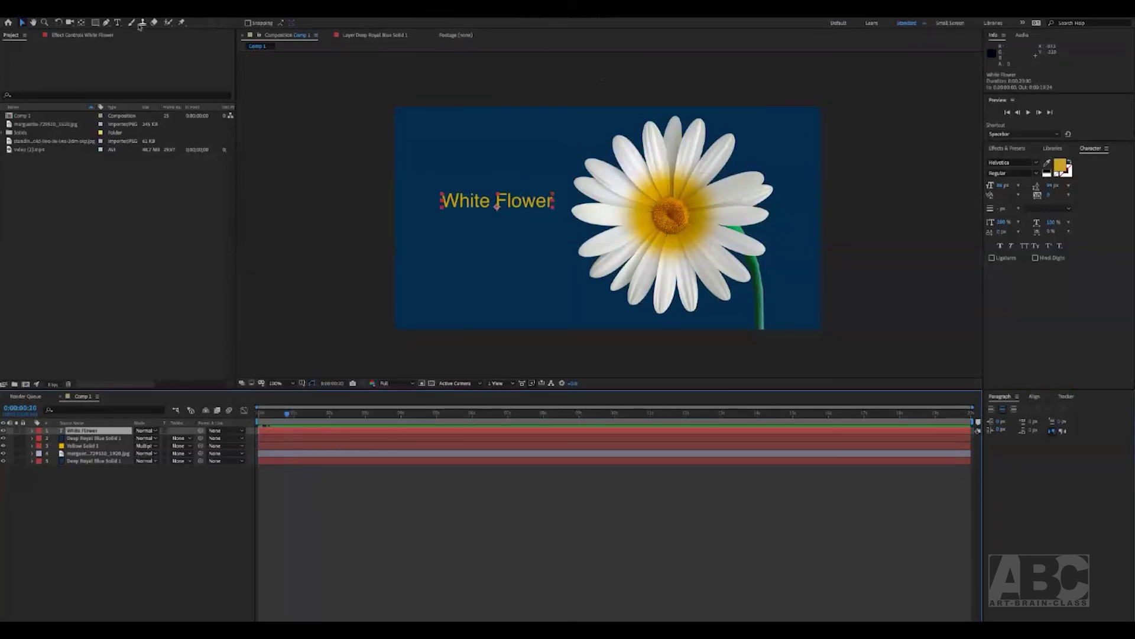
Draw a rectangular mask on the White Flower text layer that closely encloses the whole title
left_click(95, 22)
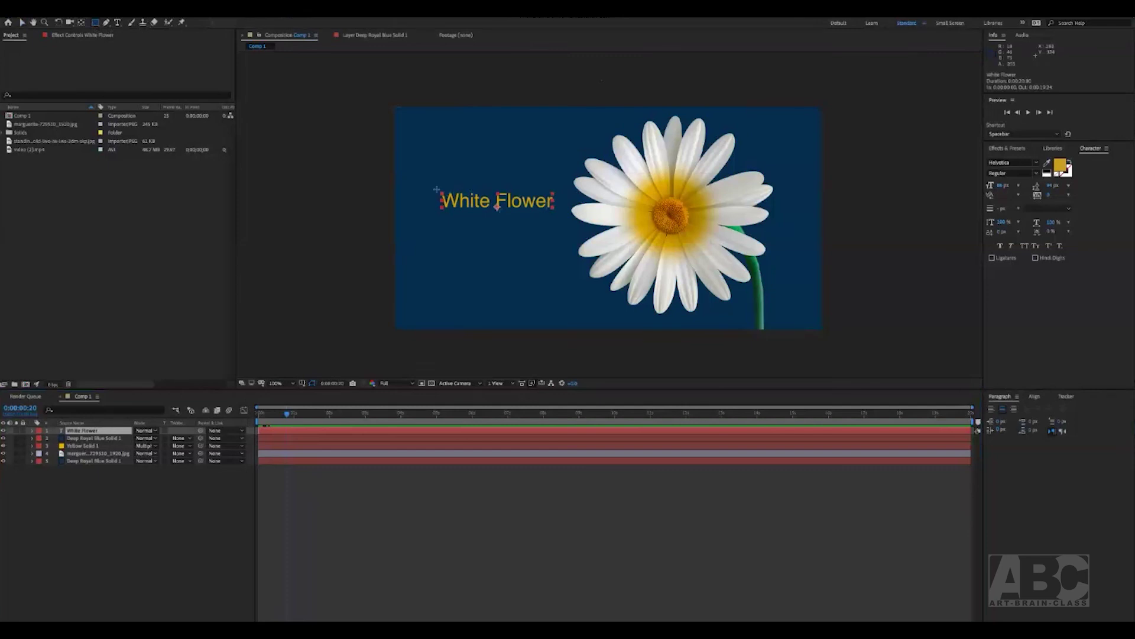
left_click_drag(437, 188, 556, 212)
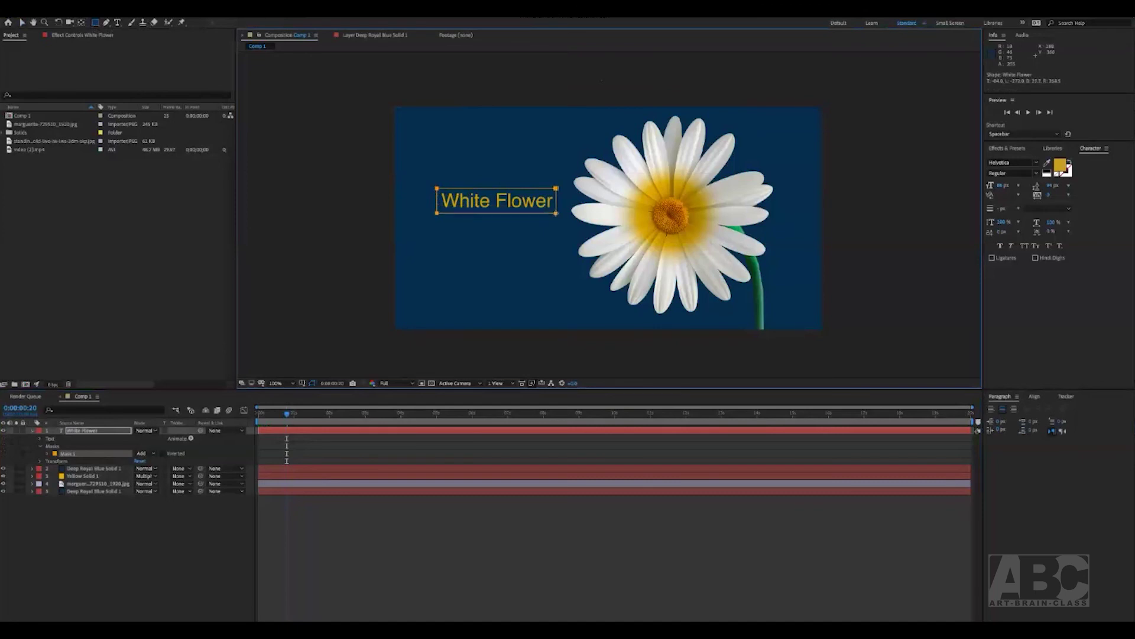
key("v")
scroll(499, 235, "up", 2)
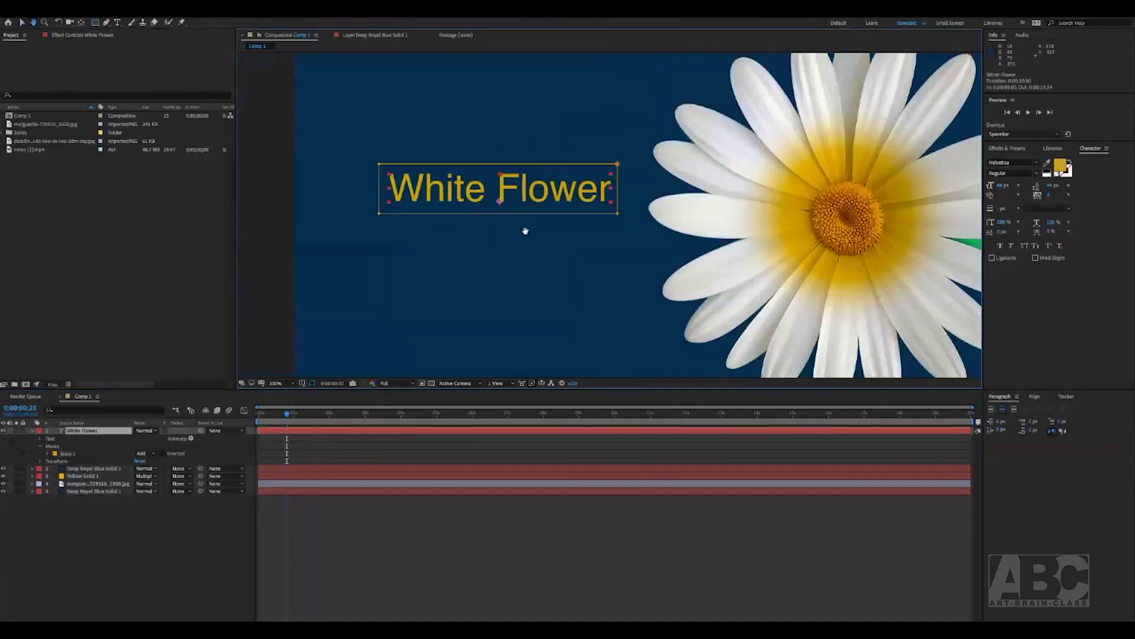
Keyframe the White Flower text's mask path and move that keyframe to about 1.4 seconds
key("v")
left_click(47, 453)
left_click(62, 460)
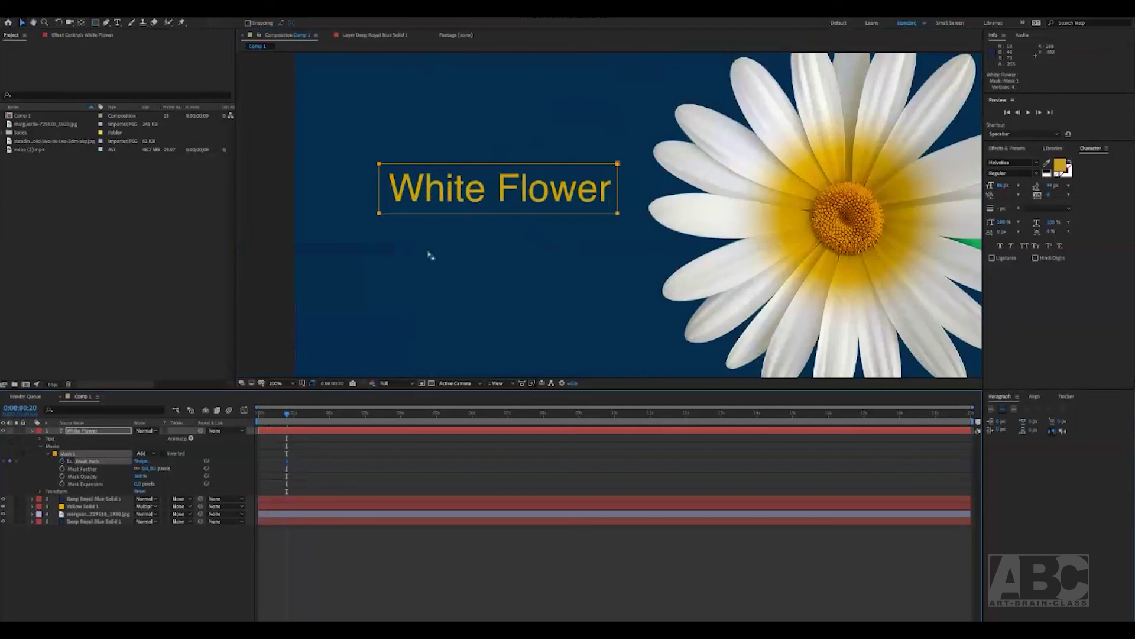
left_click_drag(287, 465, 310, 466)
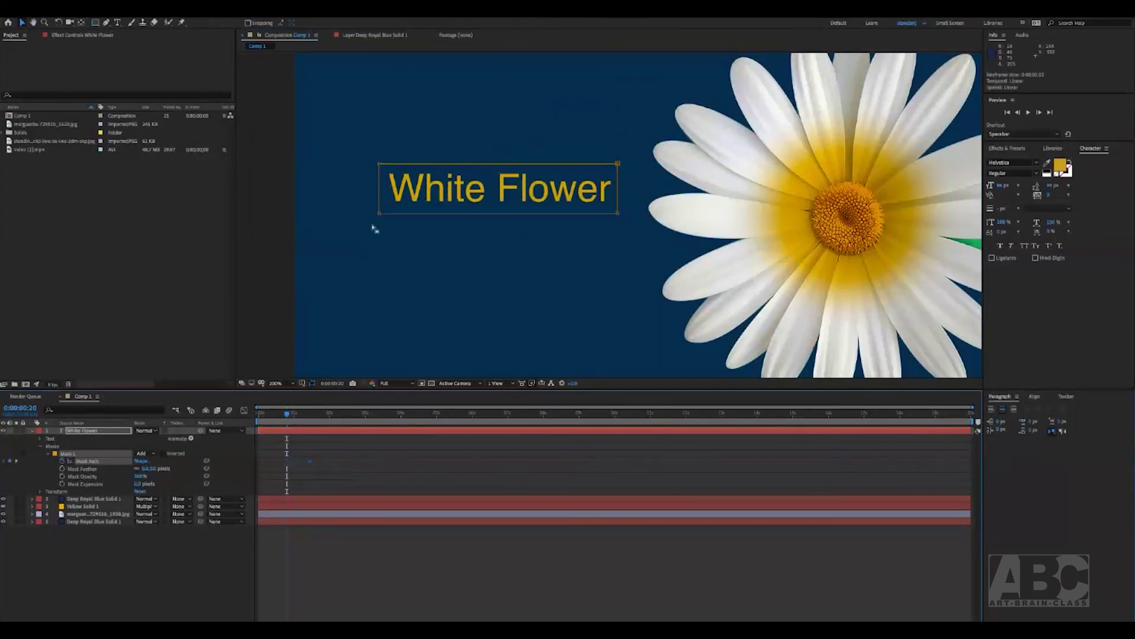
At 0:00:00:20, shrink the text's mask upward to a thin strip above the letters and preview the title reveal
left_click(516, 206)
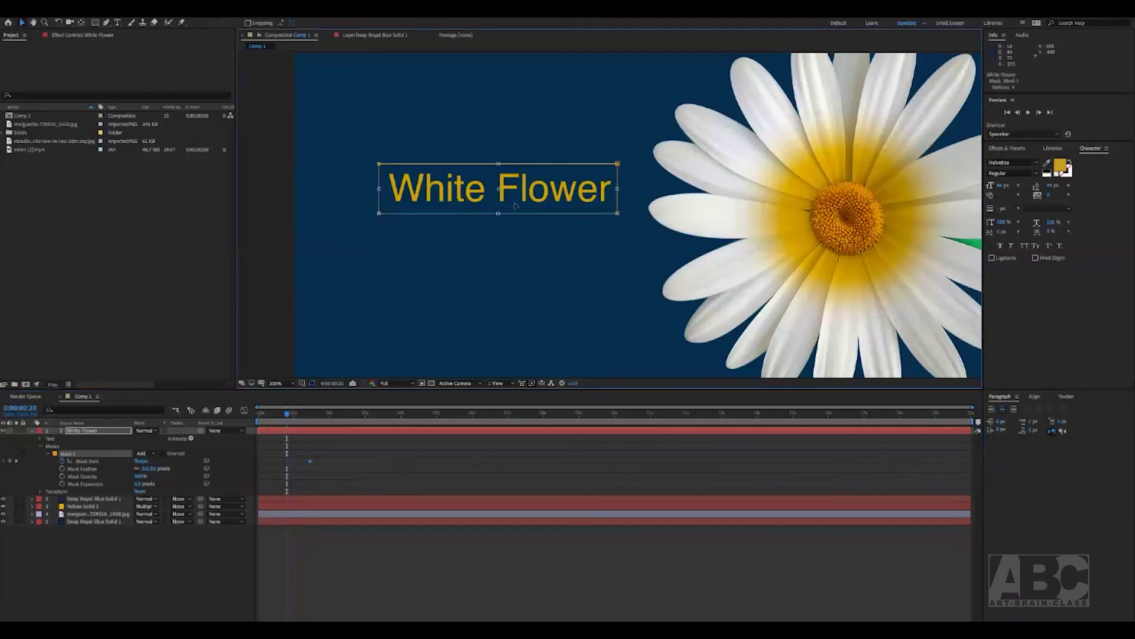
left_click_drag(498, 213, 497, 168)
left_click(177, 570)
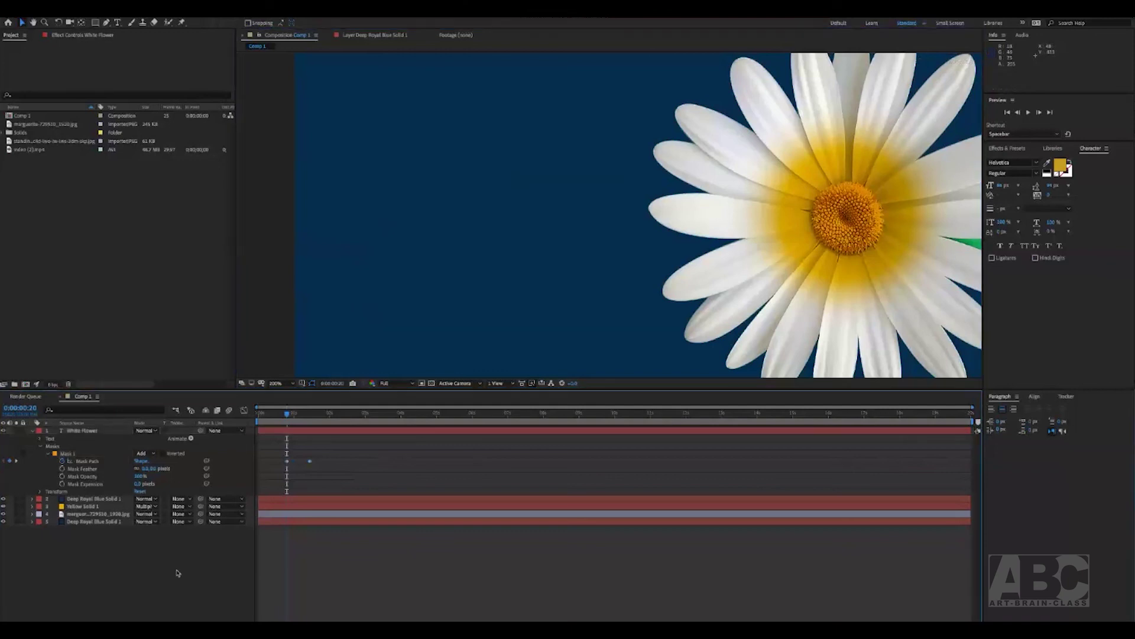
key("space")
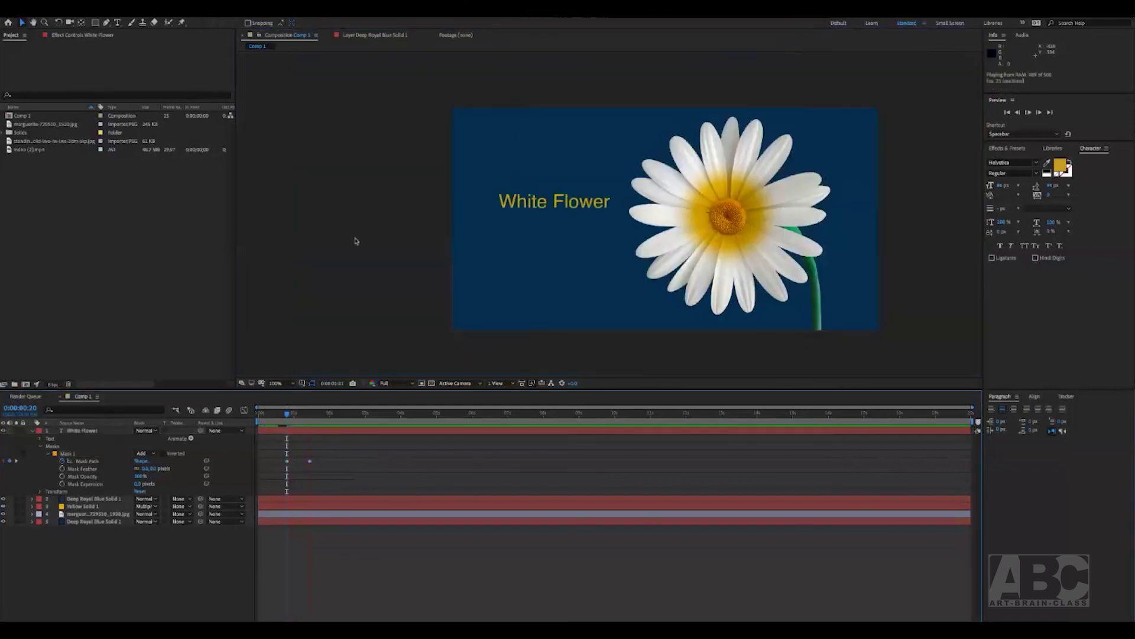
left_click(284, 413)
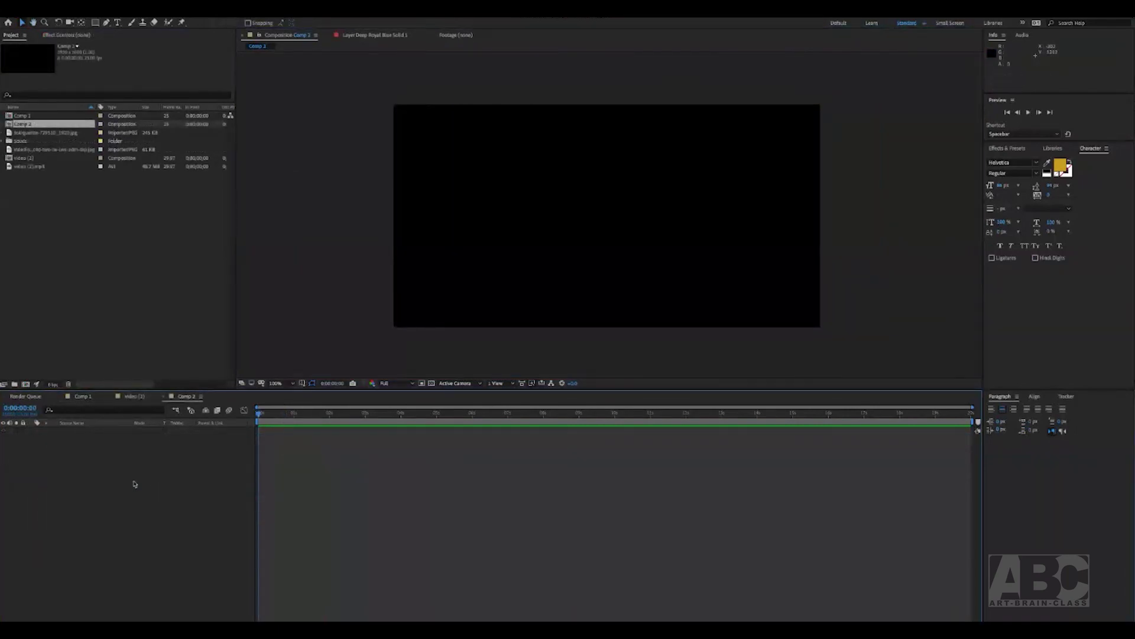
Add a light gray solid as the background of Comp 2
right_click(135, 484)
mouse_move(149, 490)
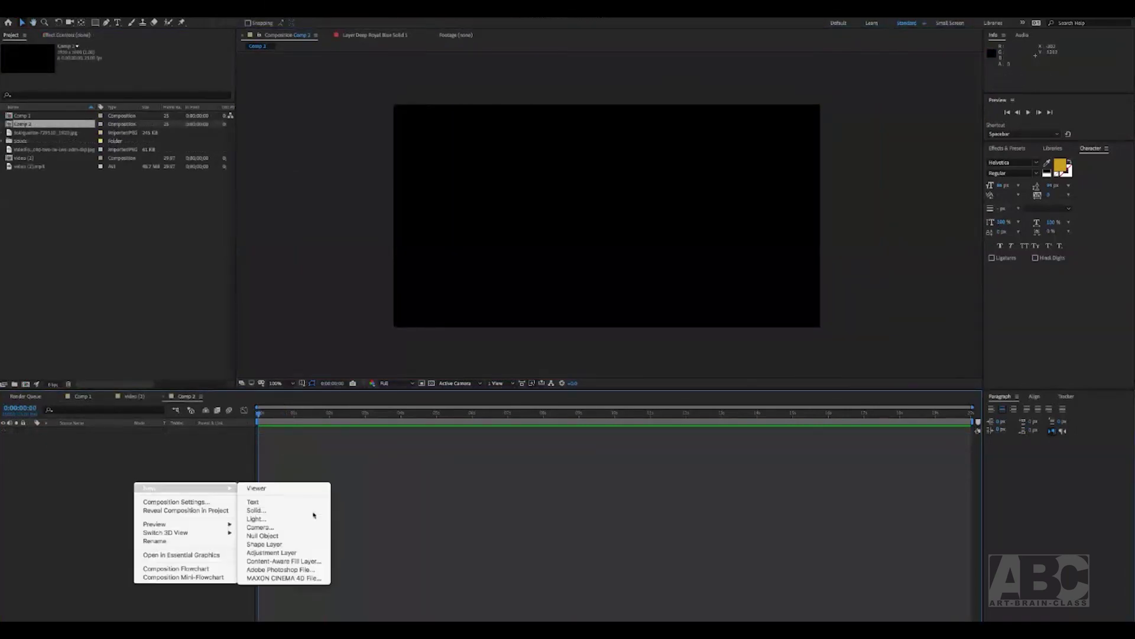
left_click(256, 510)
left_click(581, 355)
left_click(461, 296)
left_click(661, 380)
Add a second, muted gray-red solid above the light gray one in Comp 2
right_click(104, 471)
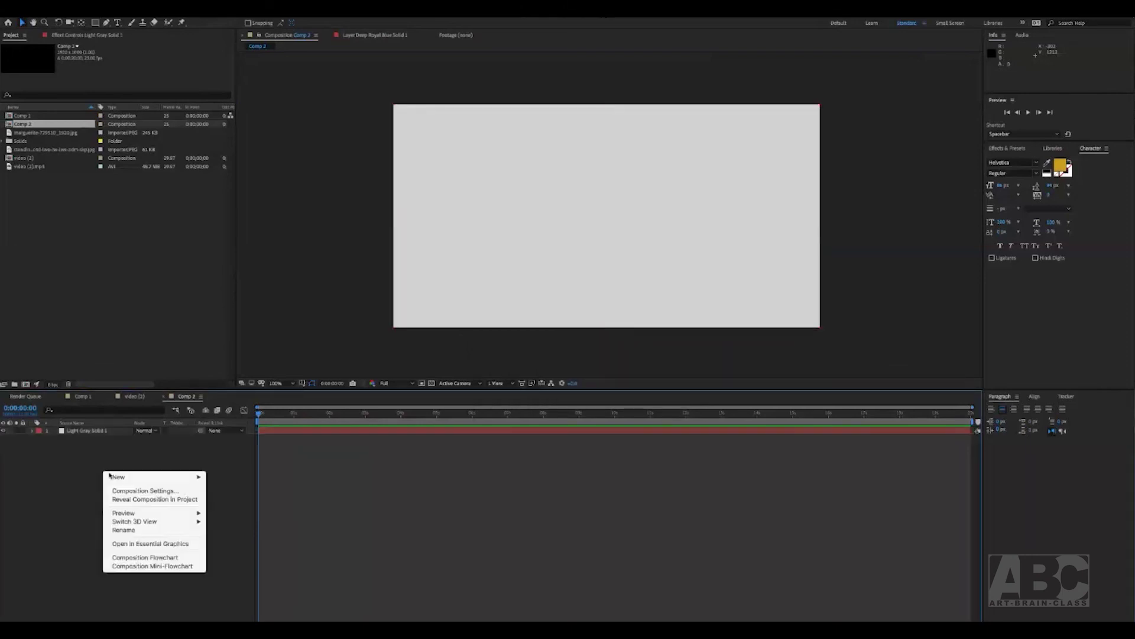
mouse_move(148, 476)
left_click(234, 501)
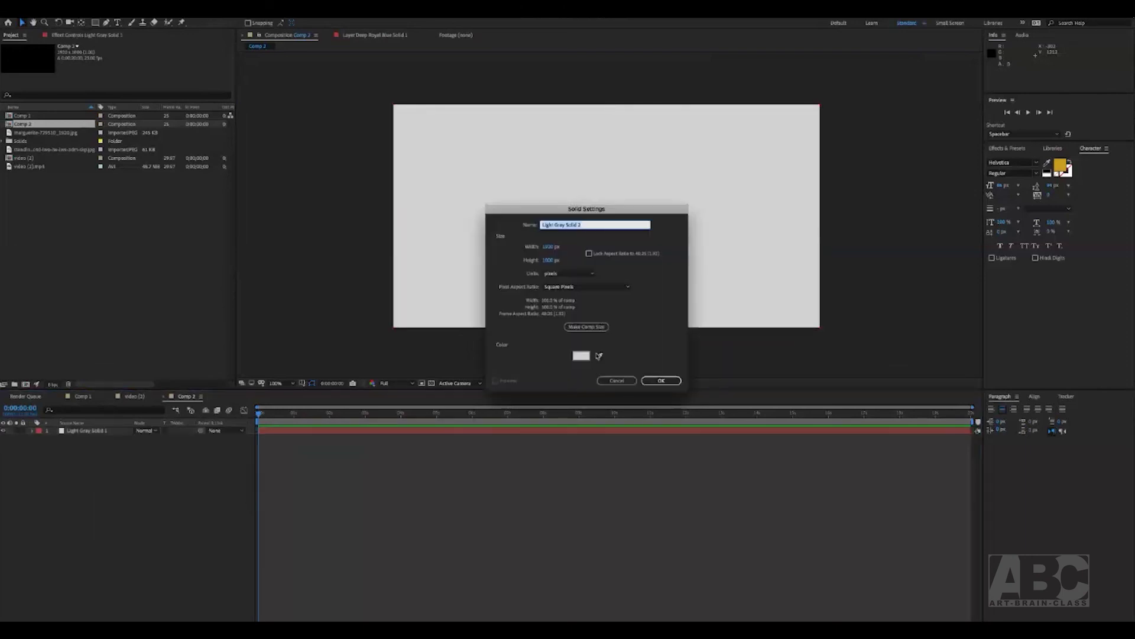
left_click(571, 355)
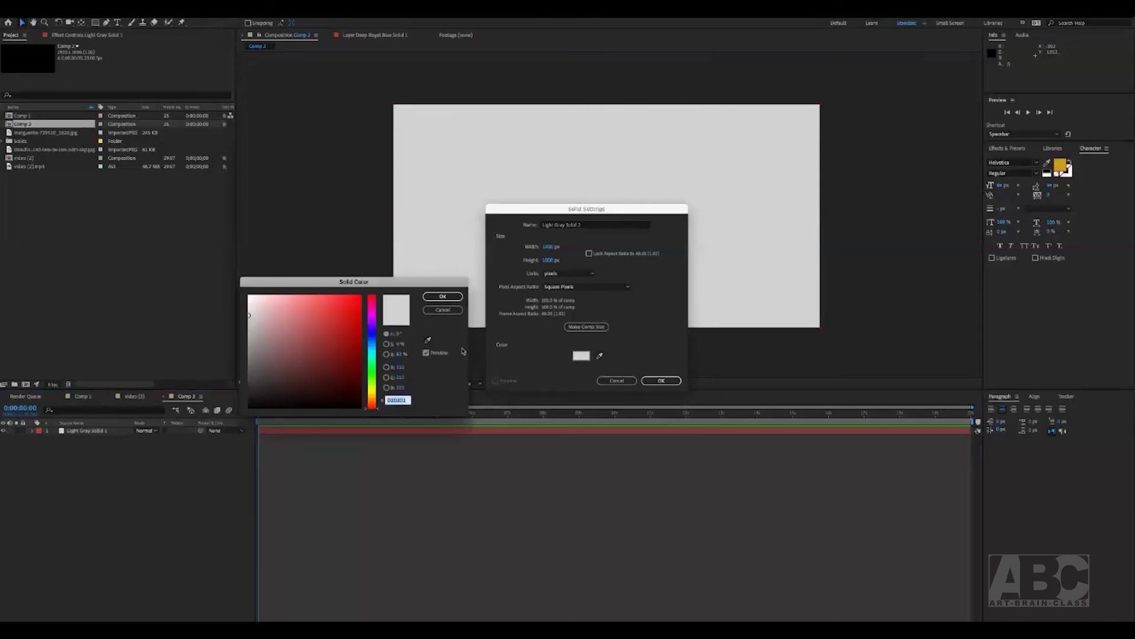
left_click(305, 356)
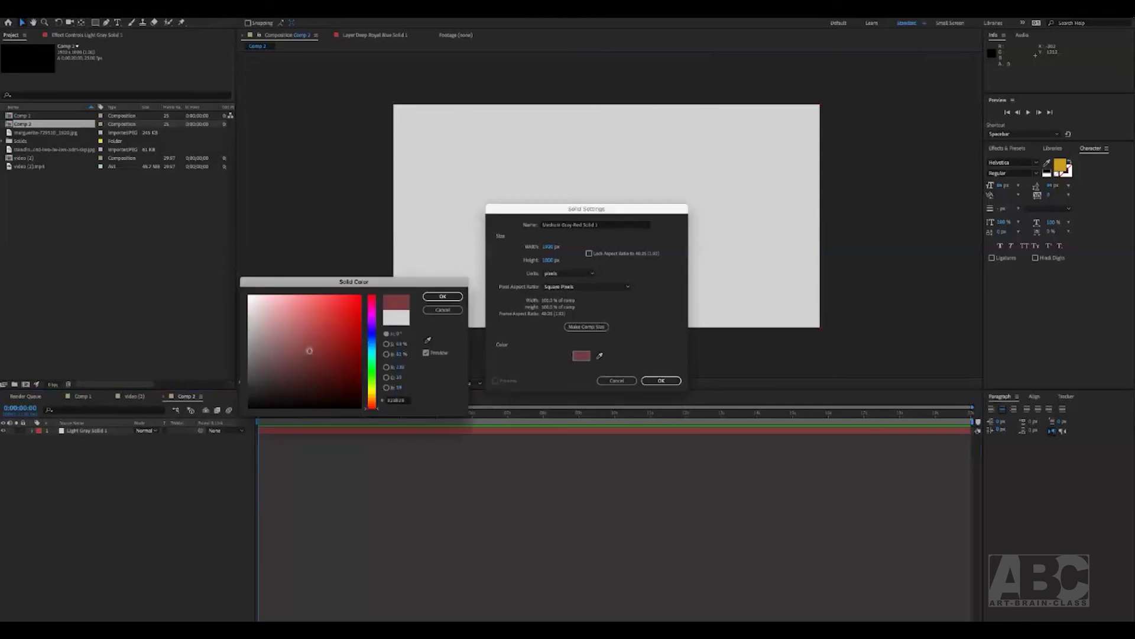
left_click(443, 297)
left_click(650, 384)
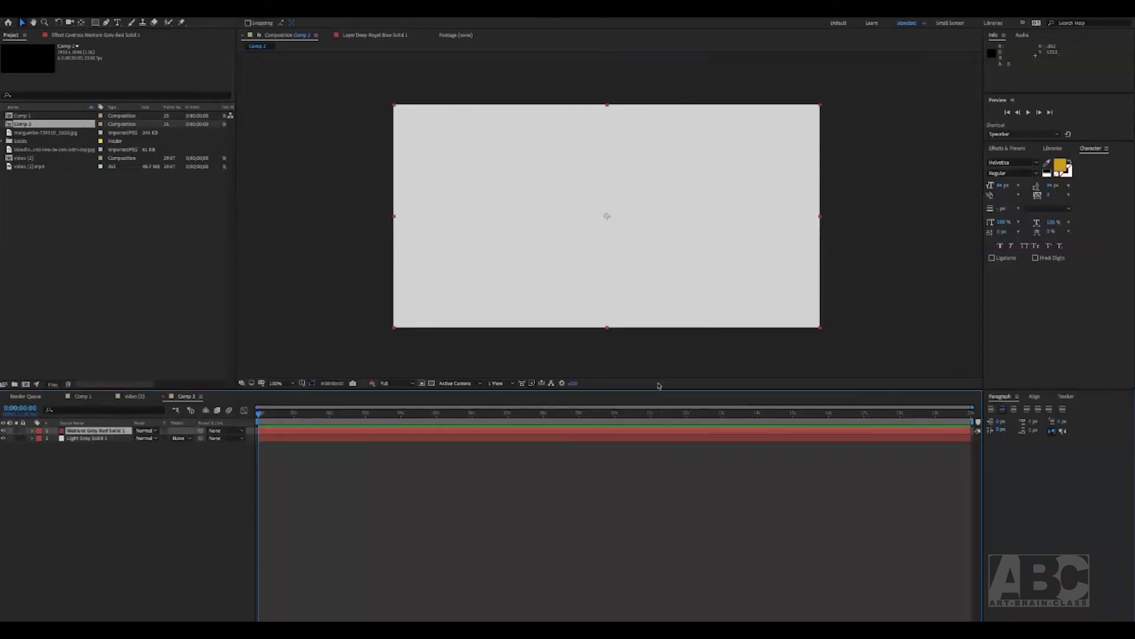
Mask the gray-red solid with a near-square rectangle on the left and a circle of similar size on the right
left_click(95, 22)
mouse_move(458, 181)
left_mouse_down()
mouse_move(477, 219)
mouse_move(529, 230)
mouse_move(525, 243)
left_mouse_up()
key("q")
left_click_drag(679, 187, 743, 249)
key("v")
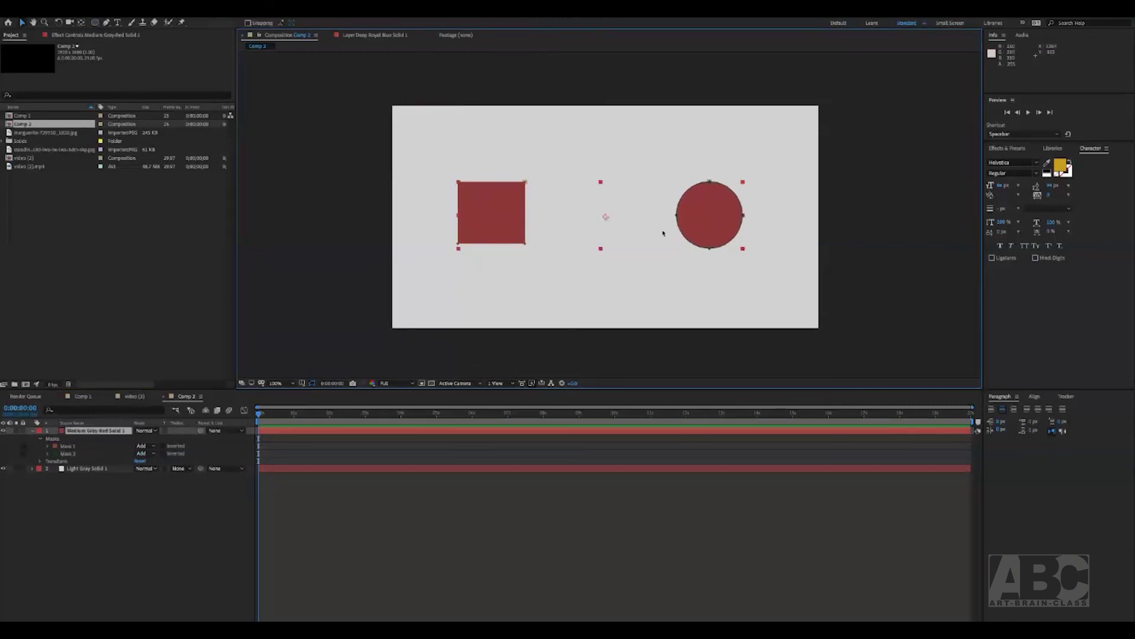
Copy the mask path of the circle, Mask 2, on the gray-red solid
left_click(74, 502)
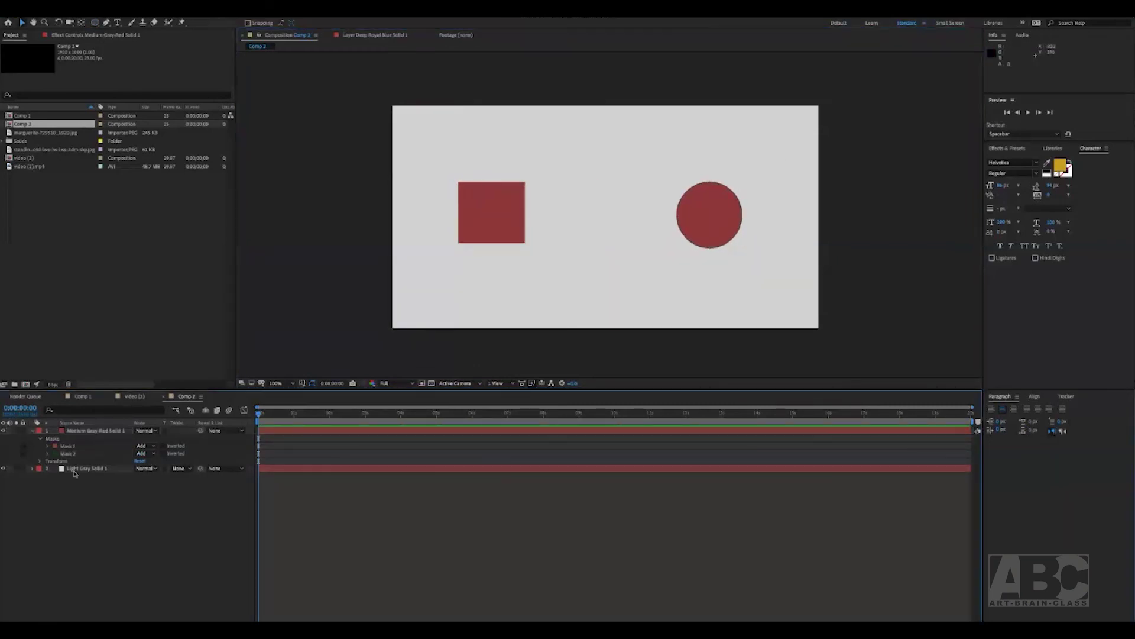
left_click(67, 454)
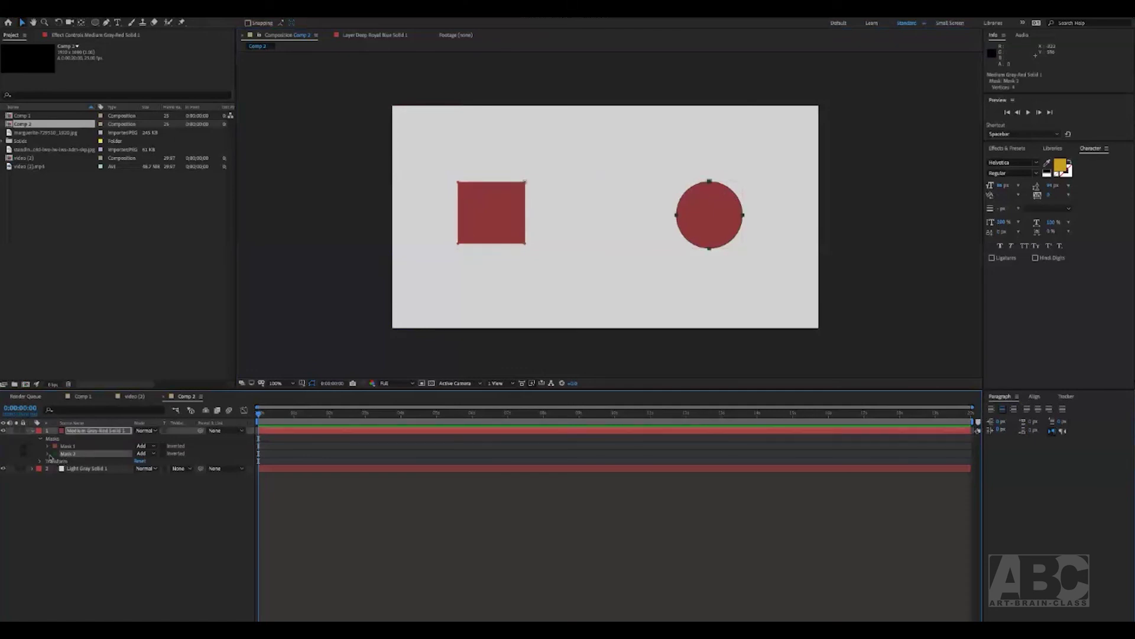
left_click(47, 453)
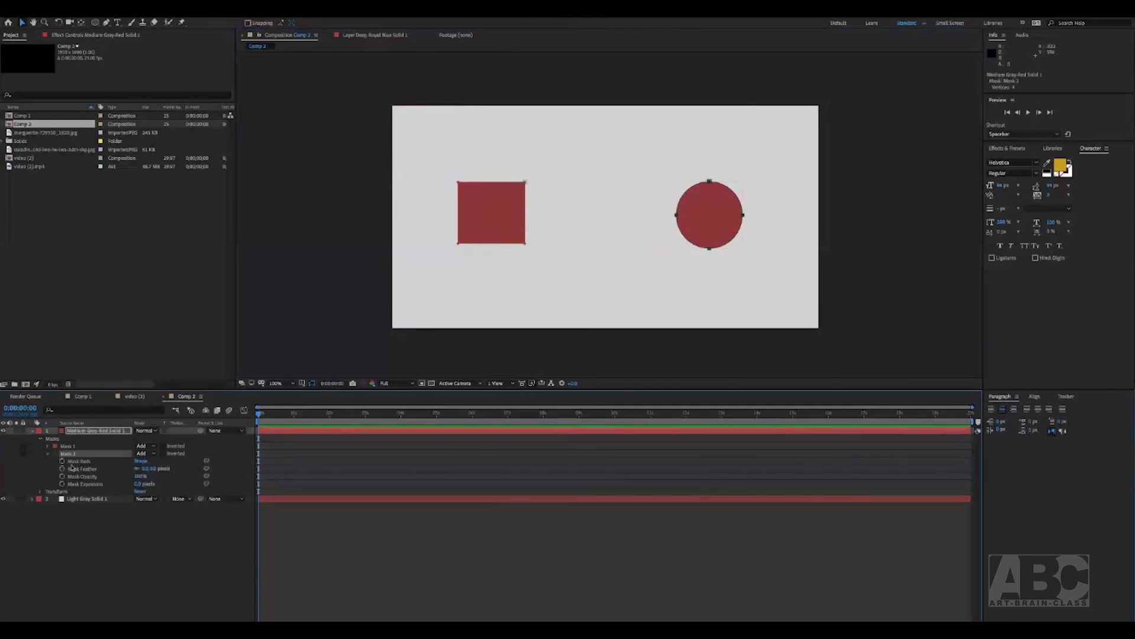
left_click(73, 462)
left_click(89, 10)
left_click(98, 54)
Collapse Mask 2's properties and set a Mask Path keyframe for the rectangle, Mask 1, at the first frame
left_click(48, 454)
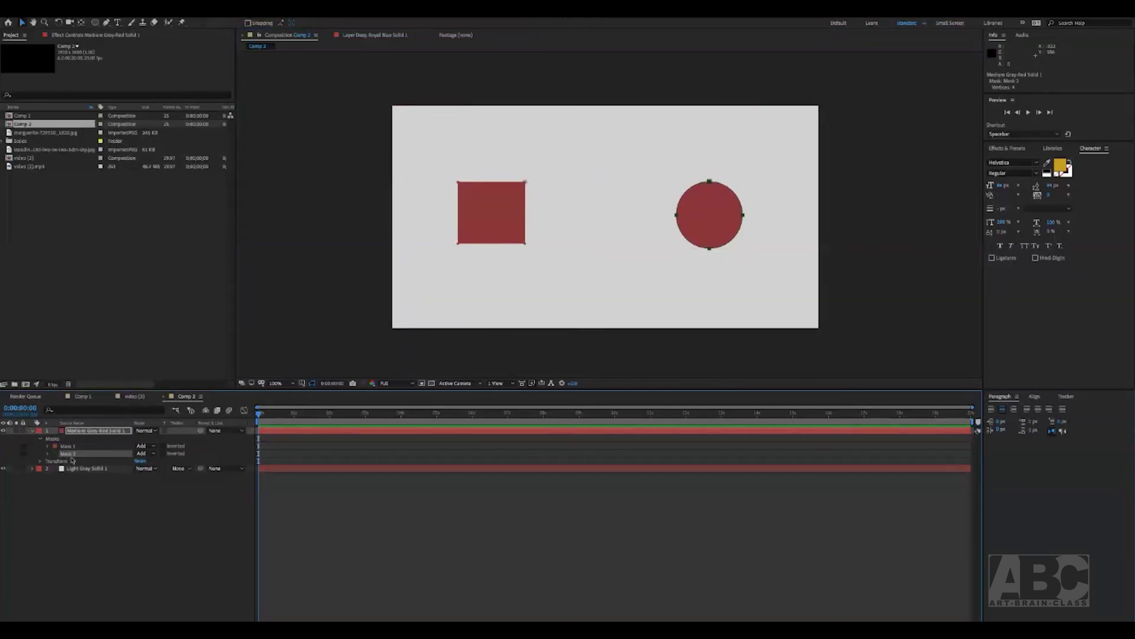
left_click(66, 446)
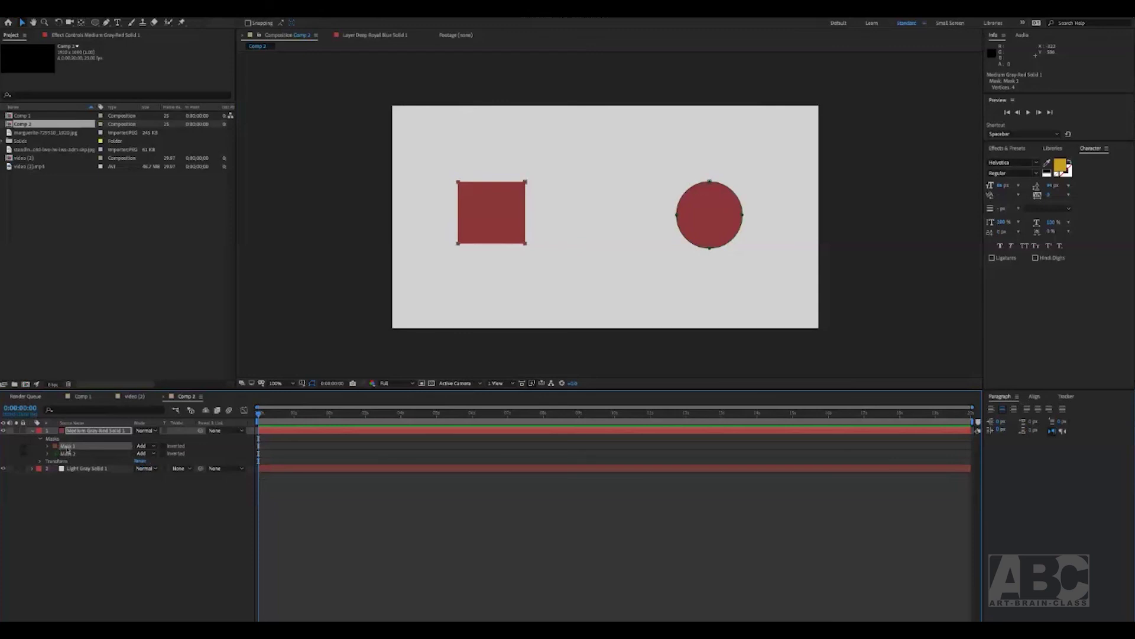
left_click(48, 446)
left_click(79, 454)
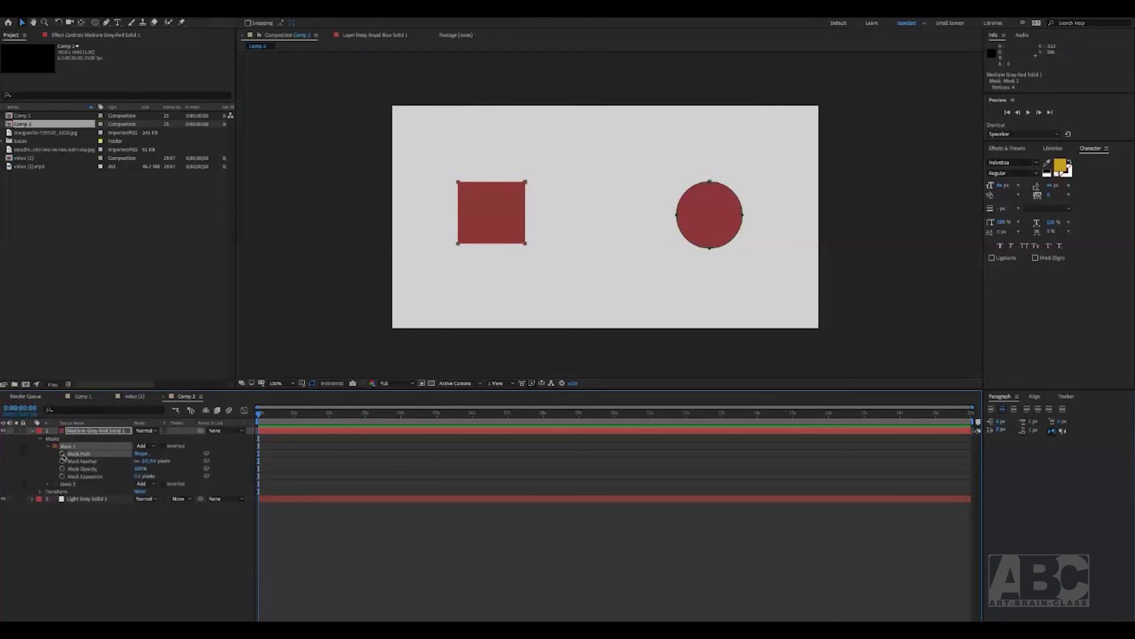
left_click(62, 454)
Paste the copied circle path into Mask 1's path at 0:00:04:00
left_click_drag(292, 420, 402, 421)
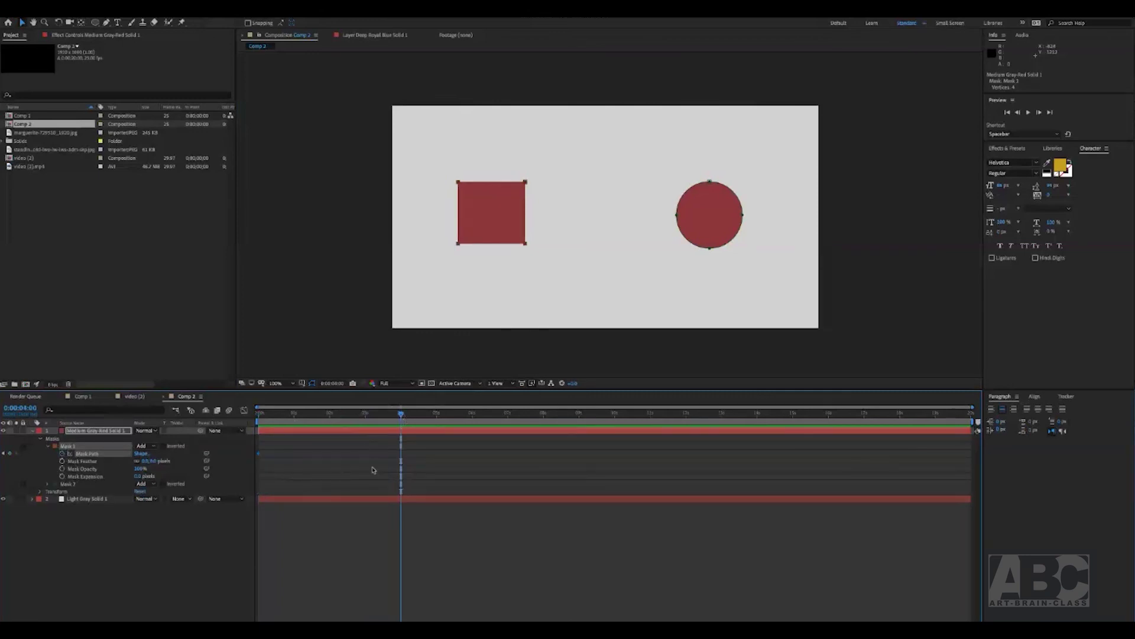
left_click(94, 7)
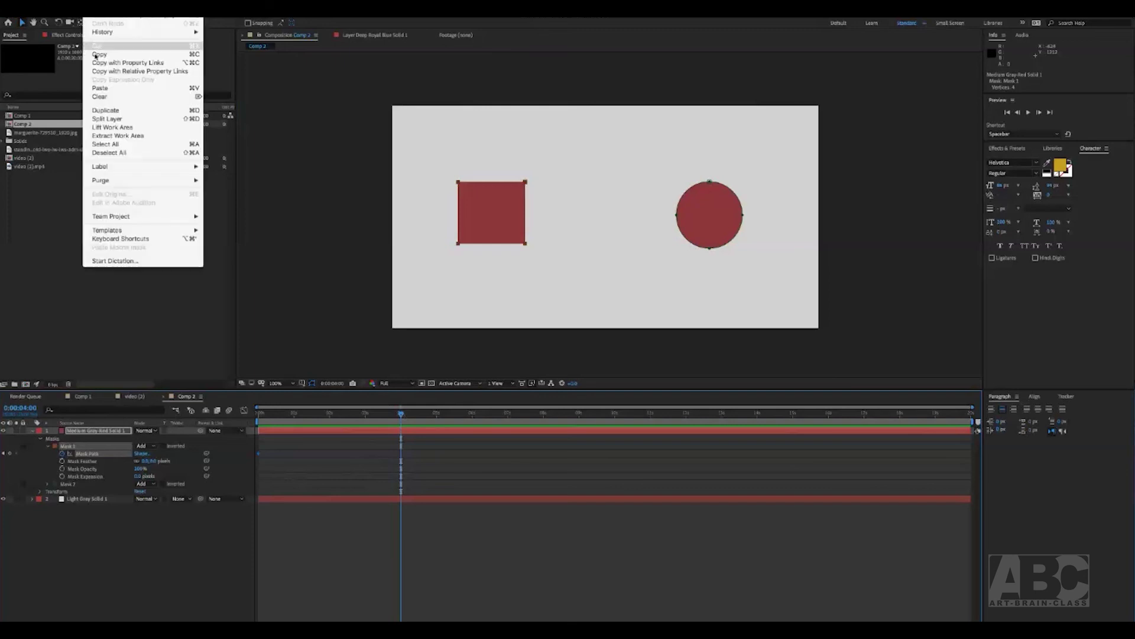
left_click(107, 88)
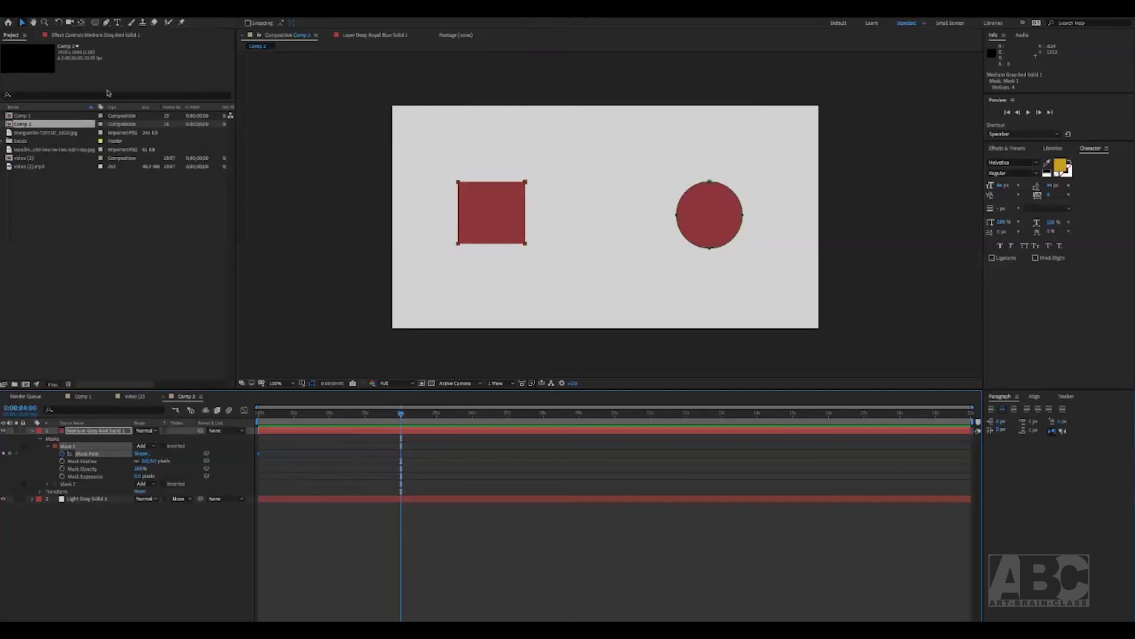
Return to the first frame and delete the circle's separate mask, Mask 2, from the gray-red solid
key("Home")
left_click(66, 485)
key("Delete")
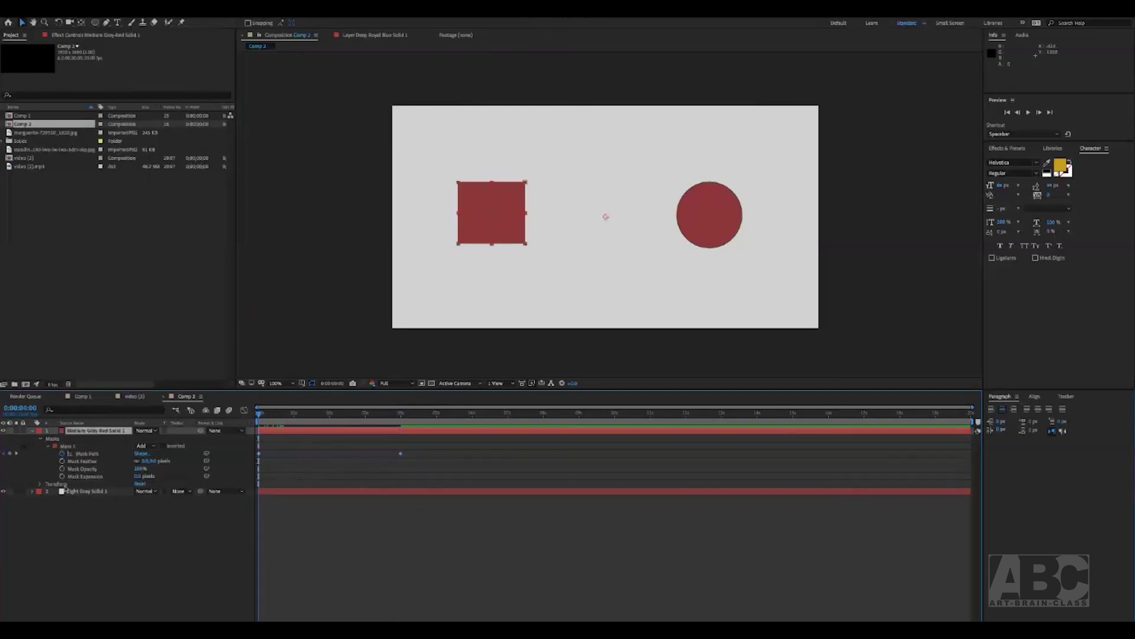
left_click(88, 430)
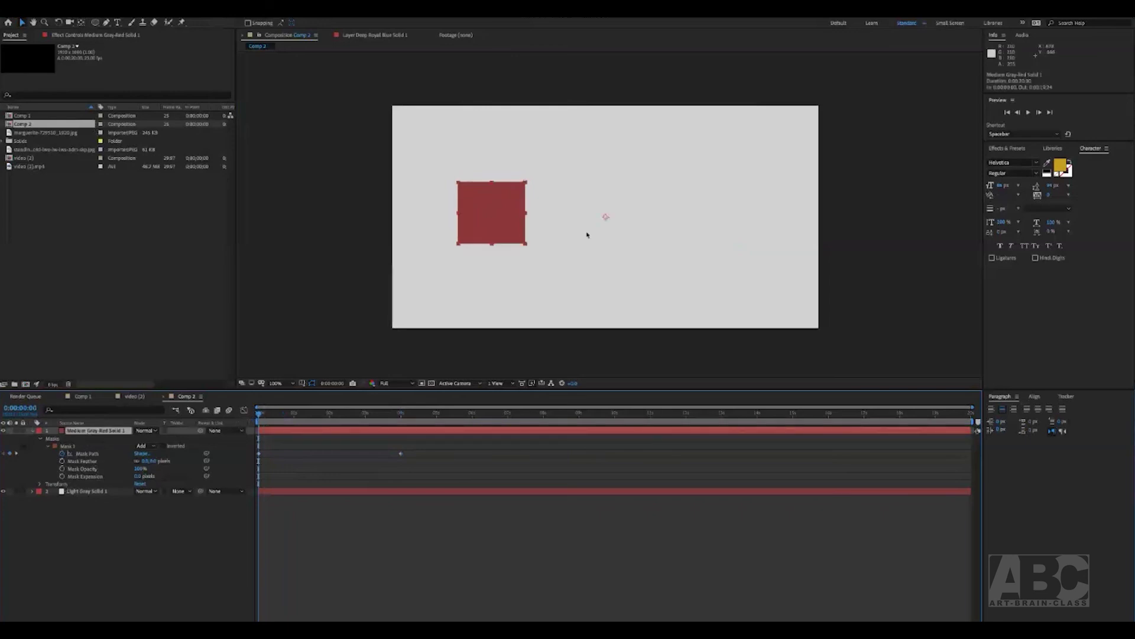
Play the rectangle-to-circle mask morph from the first frame, then stop the preview
left_click(176, 553)
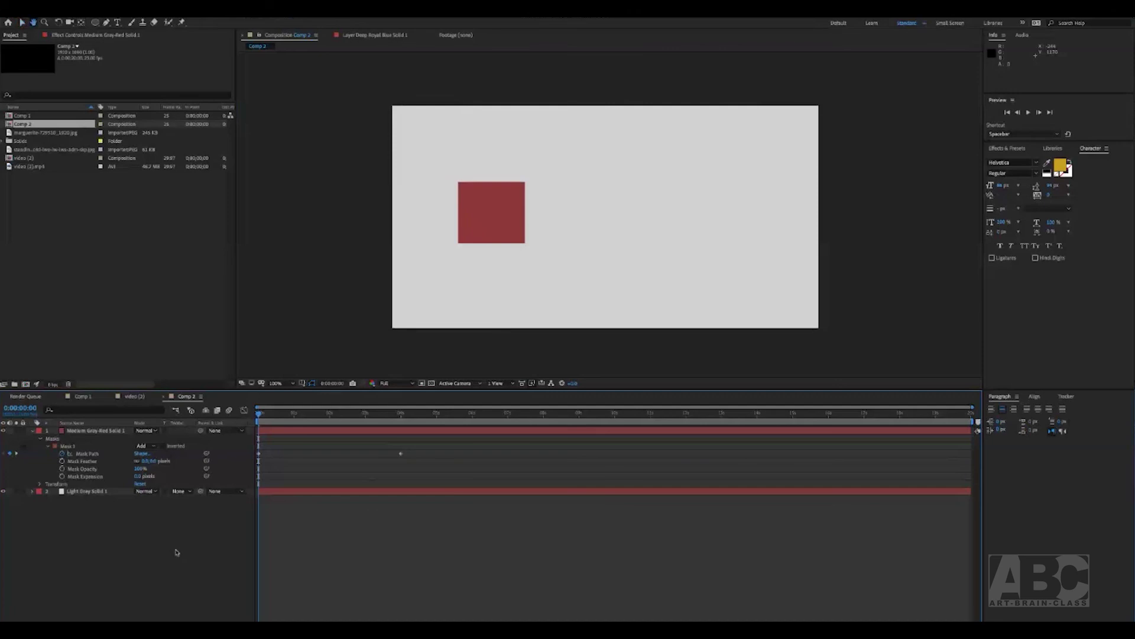
key("space")
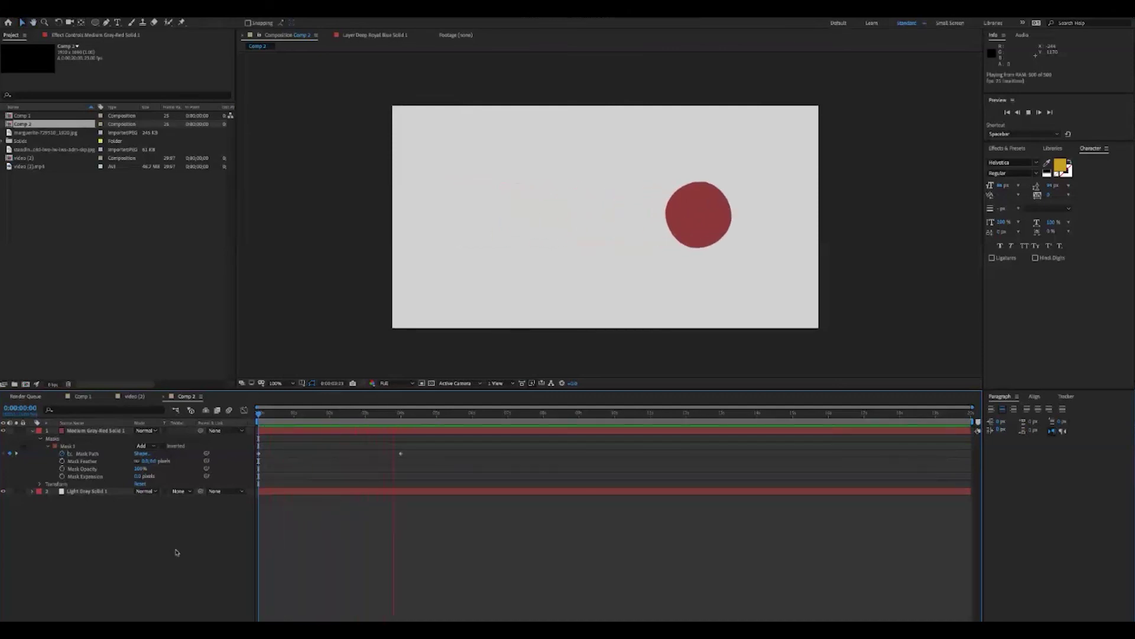
key("space")
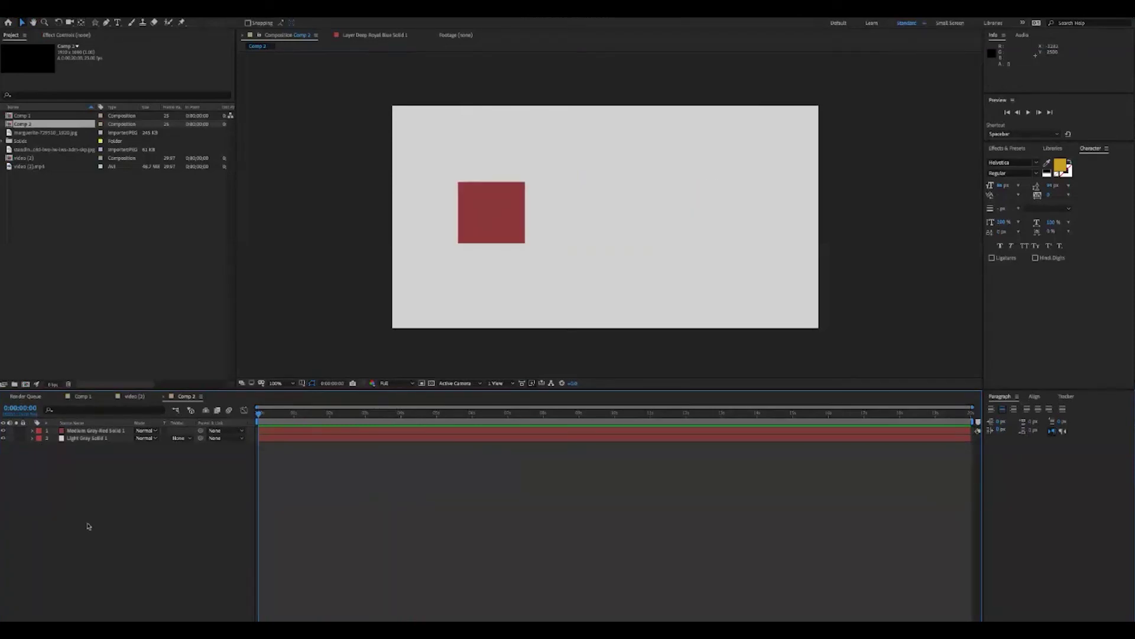